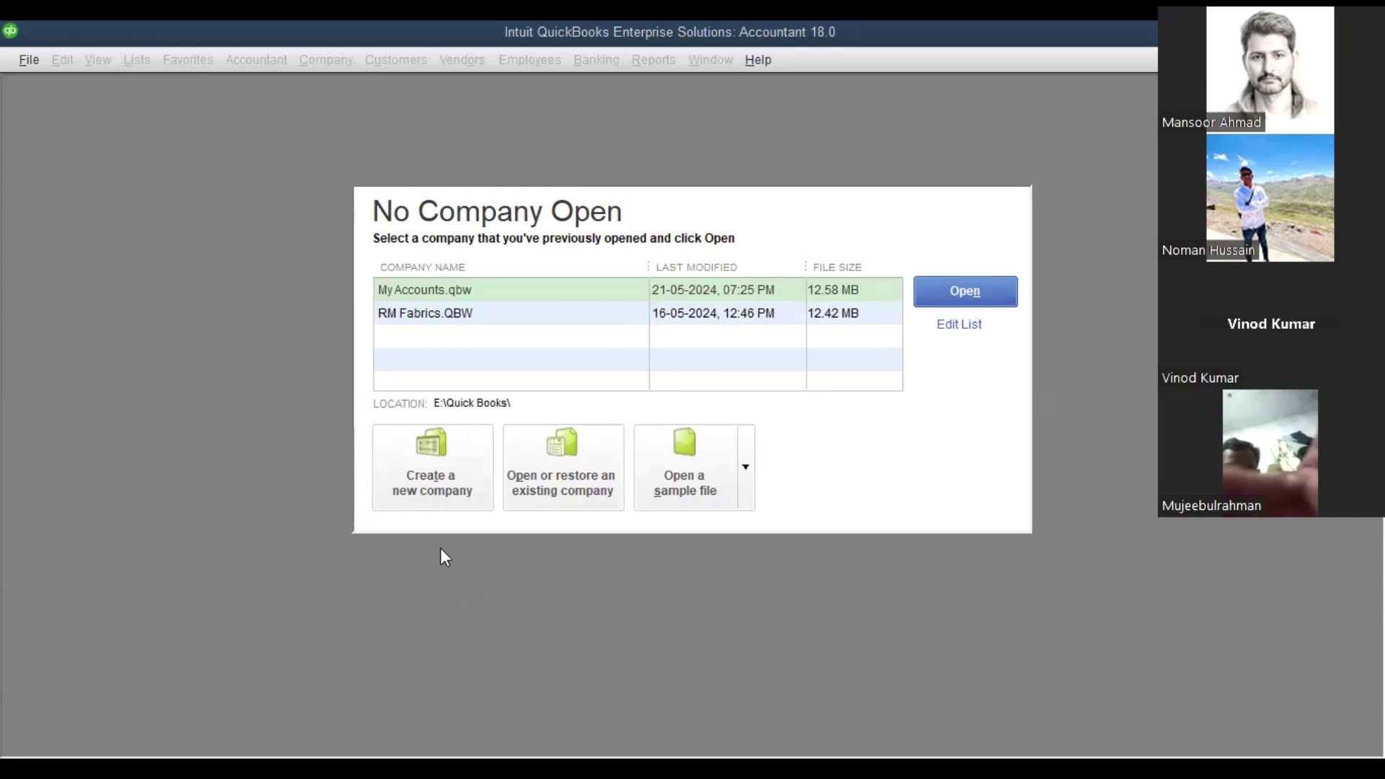
# Start creating a new company with Express Start and enter Zoom Enterprises as the business name
pyautogui.click(431, 467)
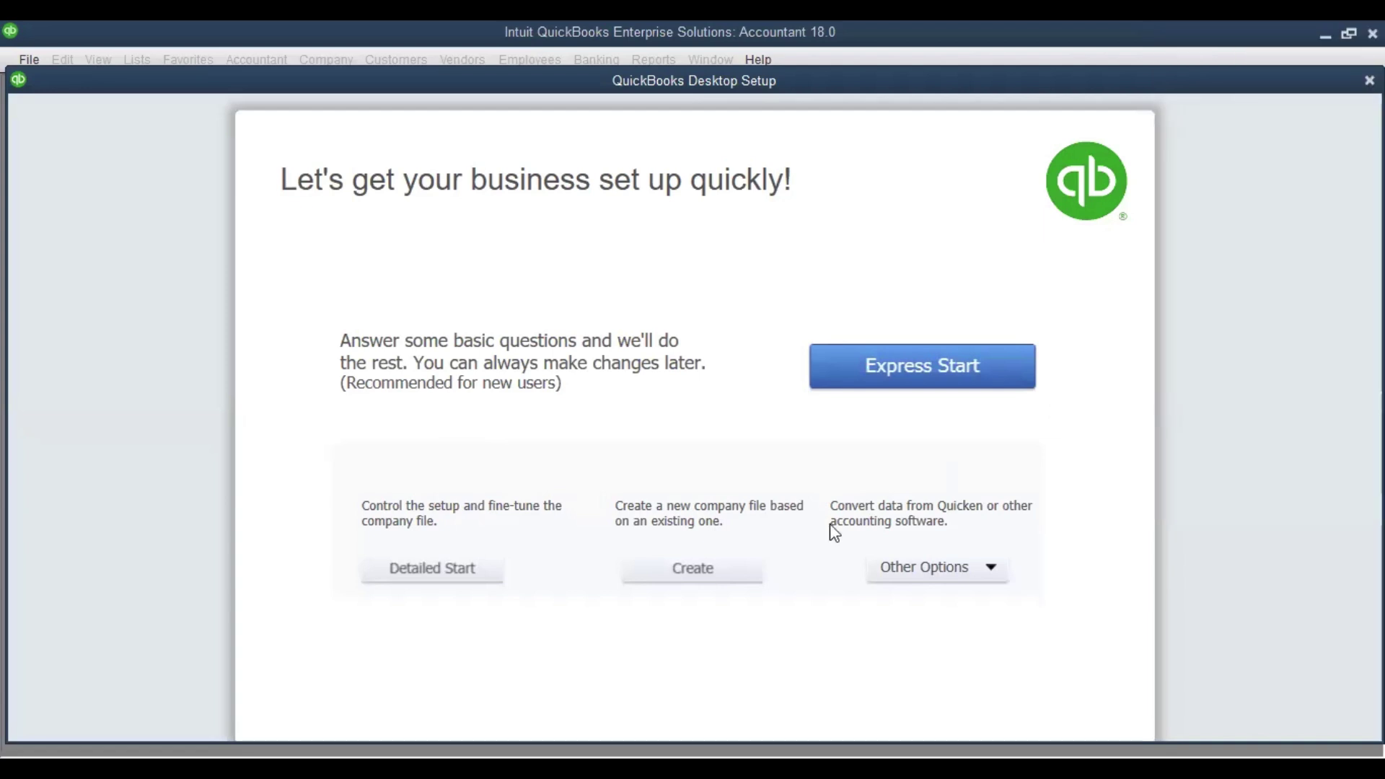
pyautogui.click(878, 384)
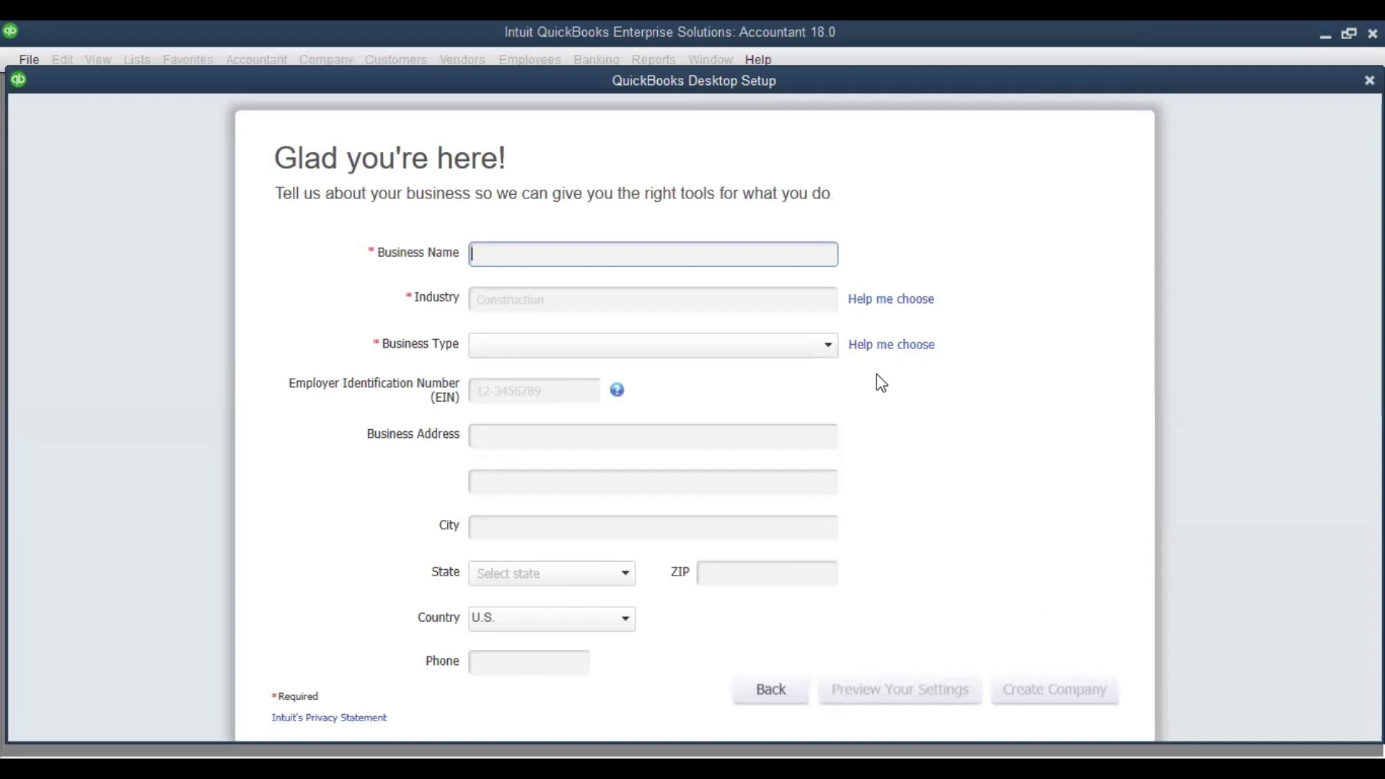
pyautogui.write('Zoom ')
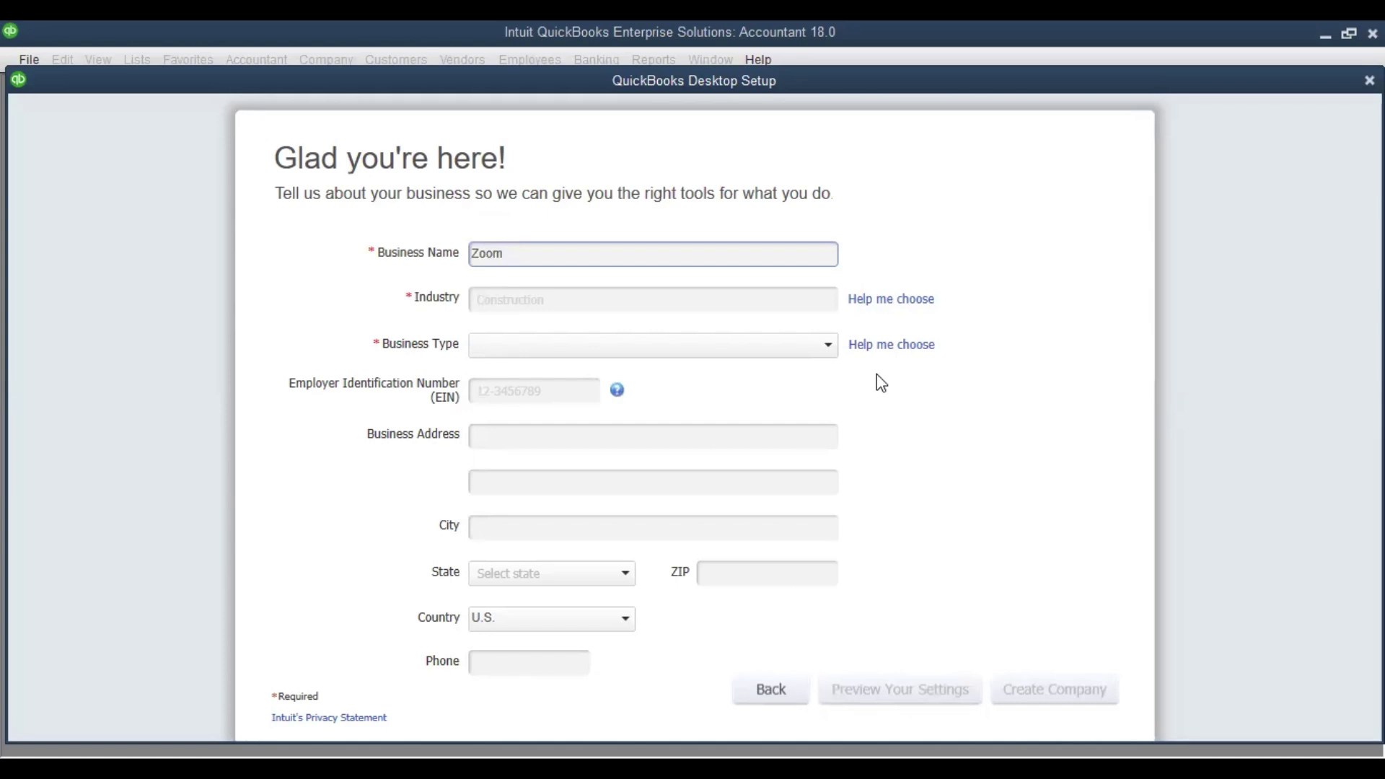
pyautogui.write('Enterprises')
pyautogui.press('Tab')
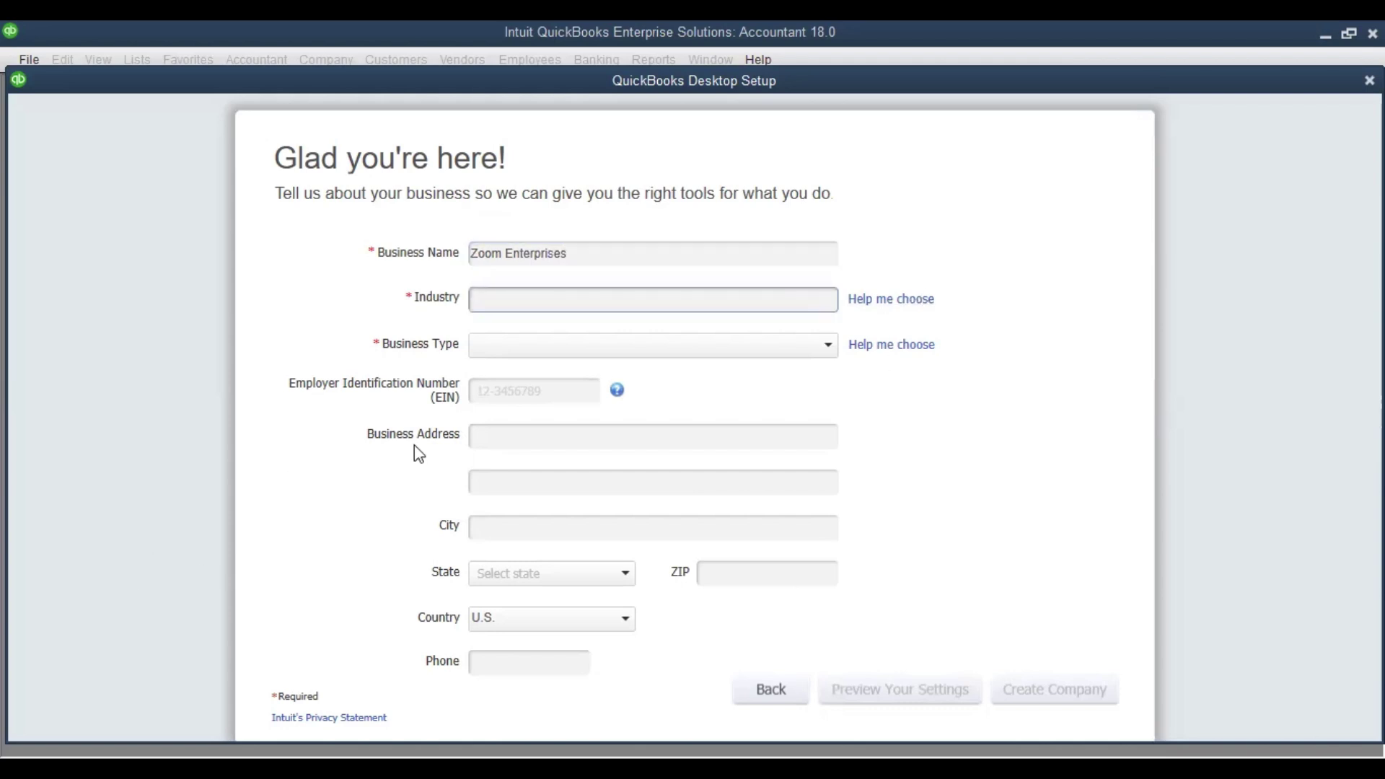
# Try "Trading" and then "Shoes" as the company's industry
pyautogui.write('Trad')
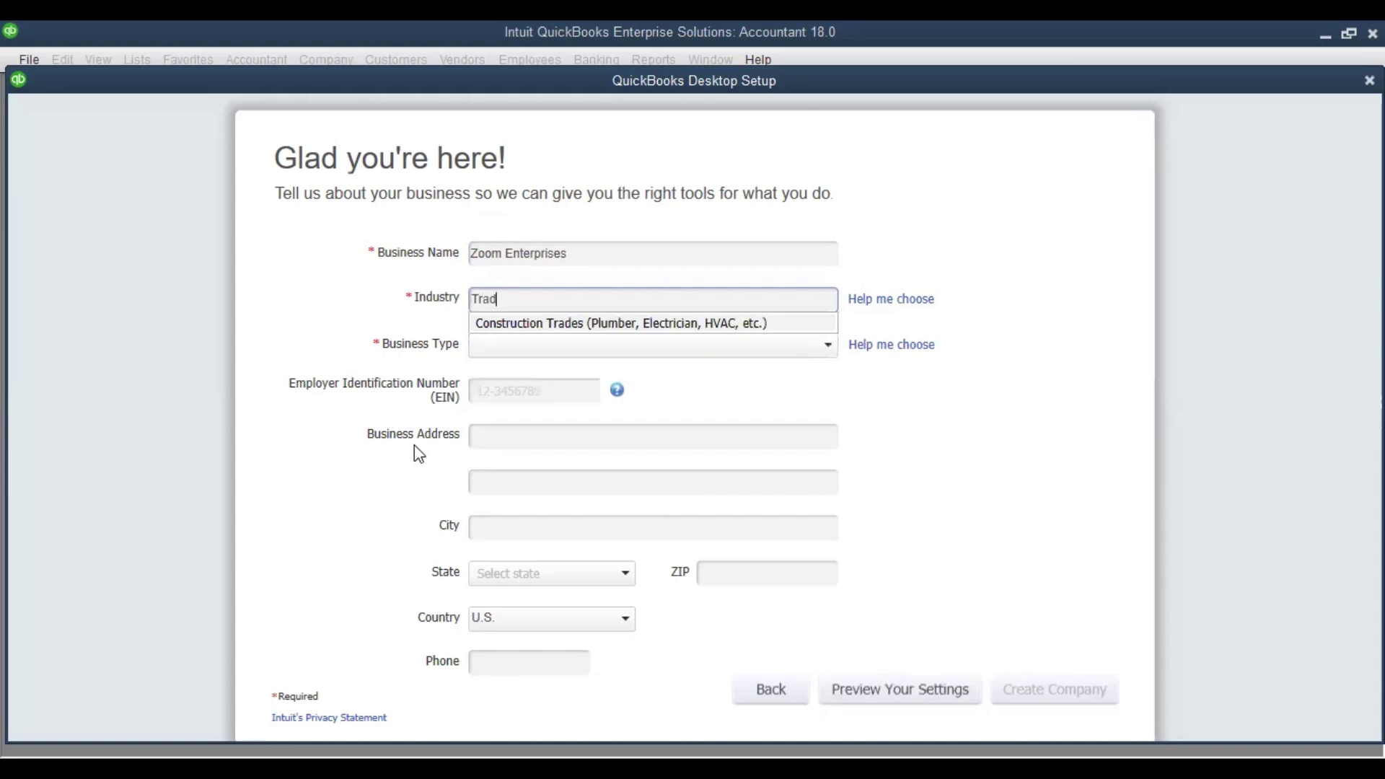
pyautogui.write('ing')
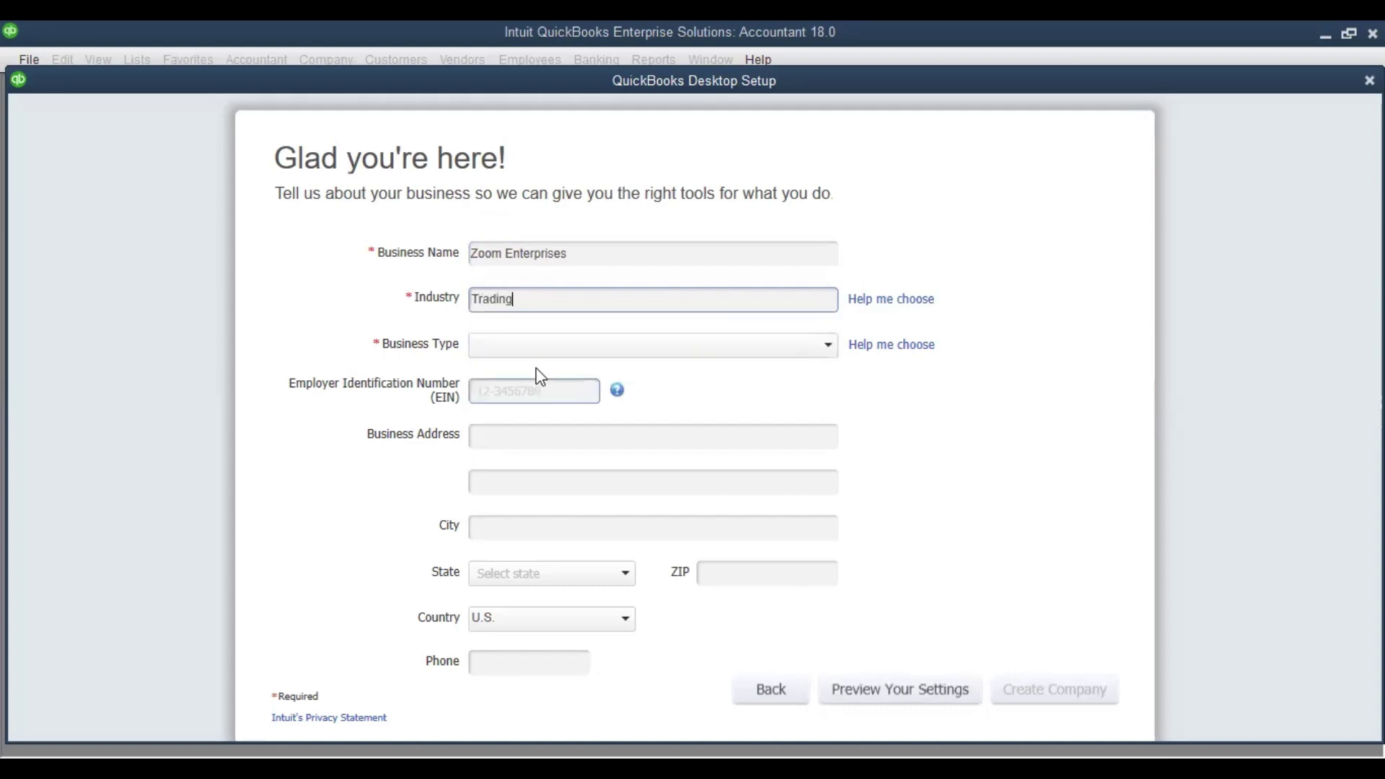
pyautogui.click(825, 345)
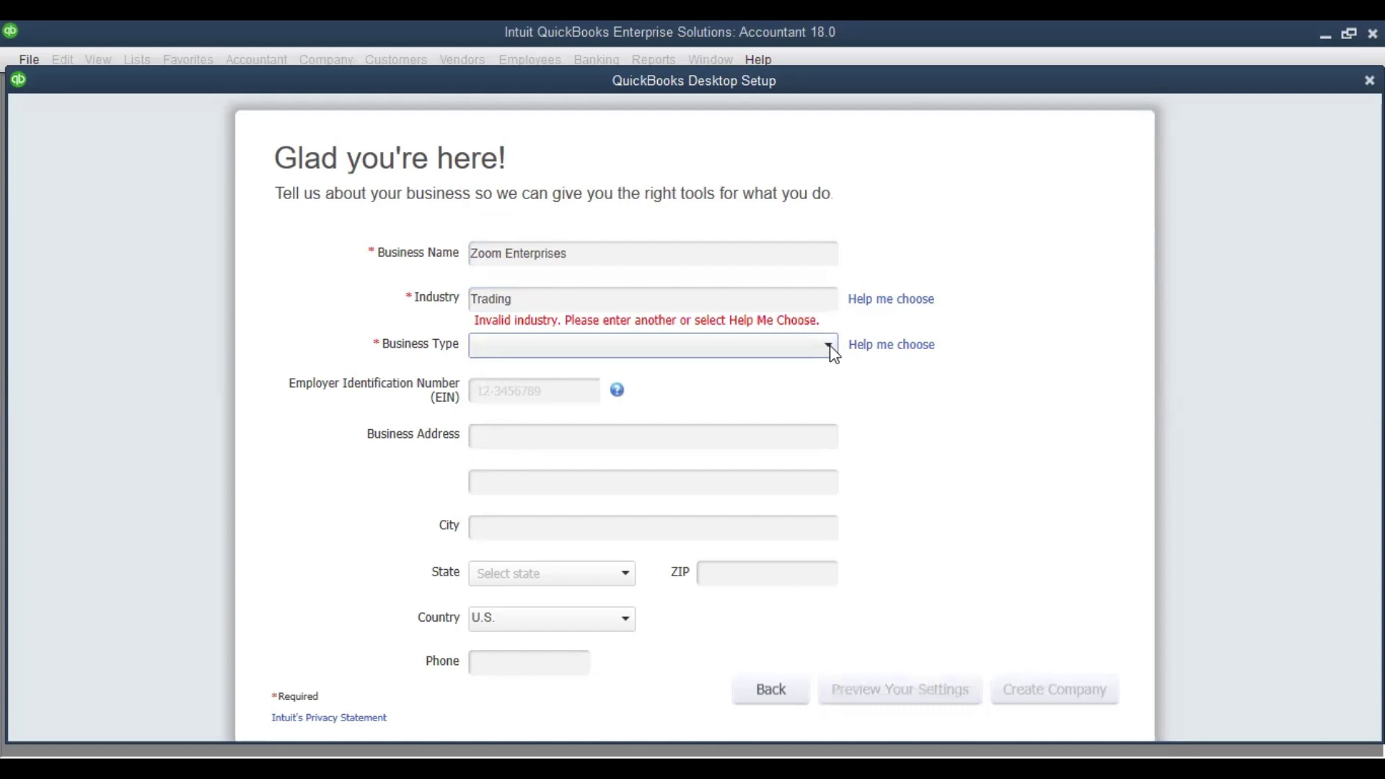
pyautogui.click(572, 294)
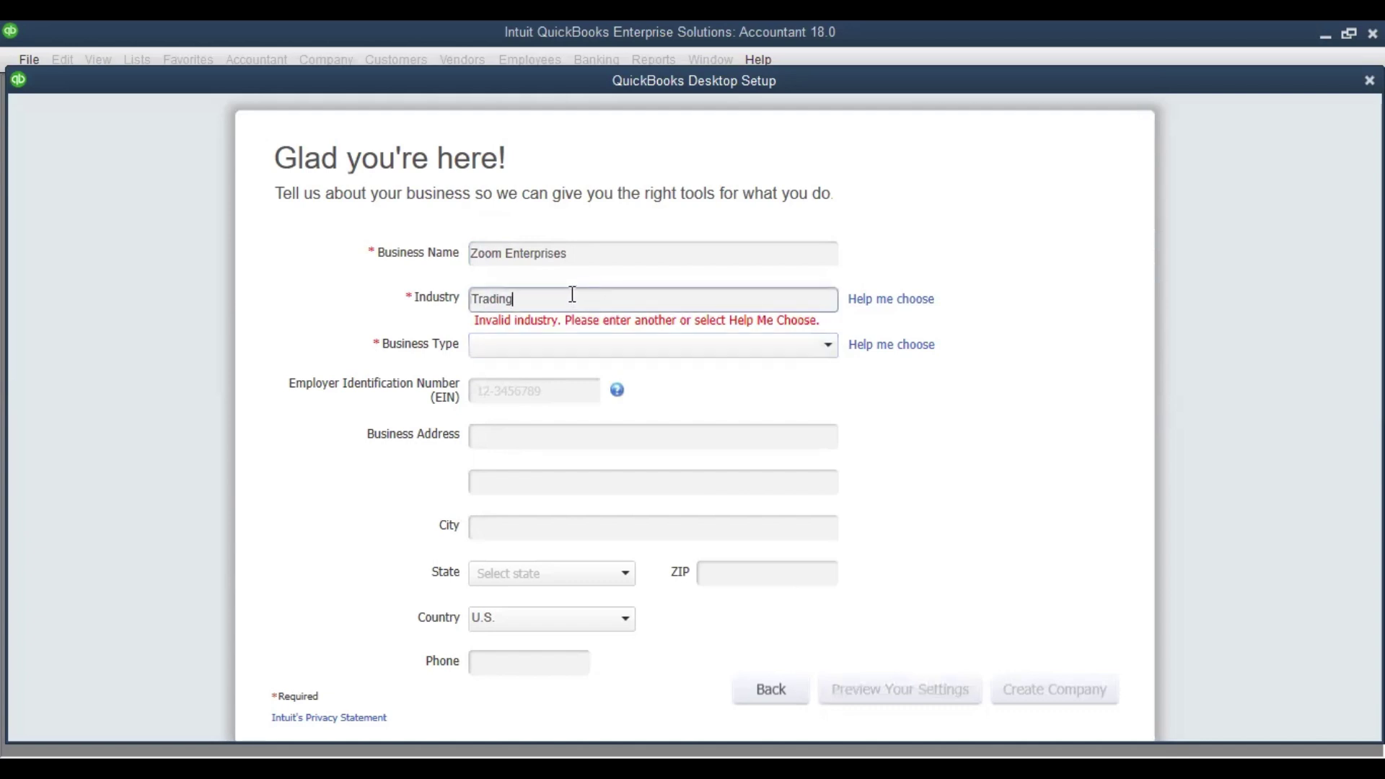
pyautogui.press('BackSpace')
pyautogui.press('BackSpace')
pyautogui.press('BackSpace')
pyautogui.press('BackSpace')
pyautogui.press('BackSpace')
pyautogui.press('BackSpace')
pyautogui.press('BackSpace')
pyautogui.write('Shoes')
pyautogui.click(566, 341)
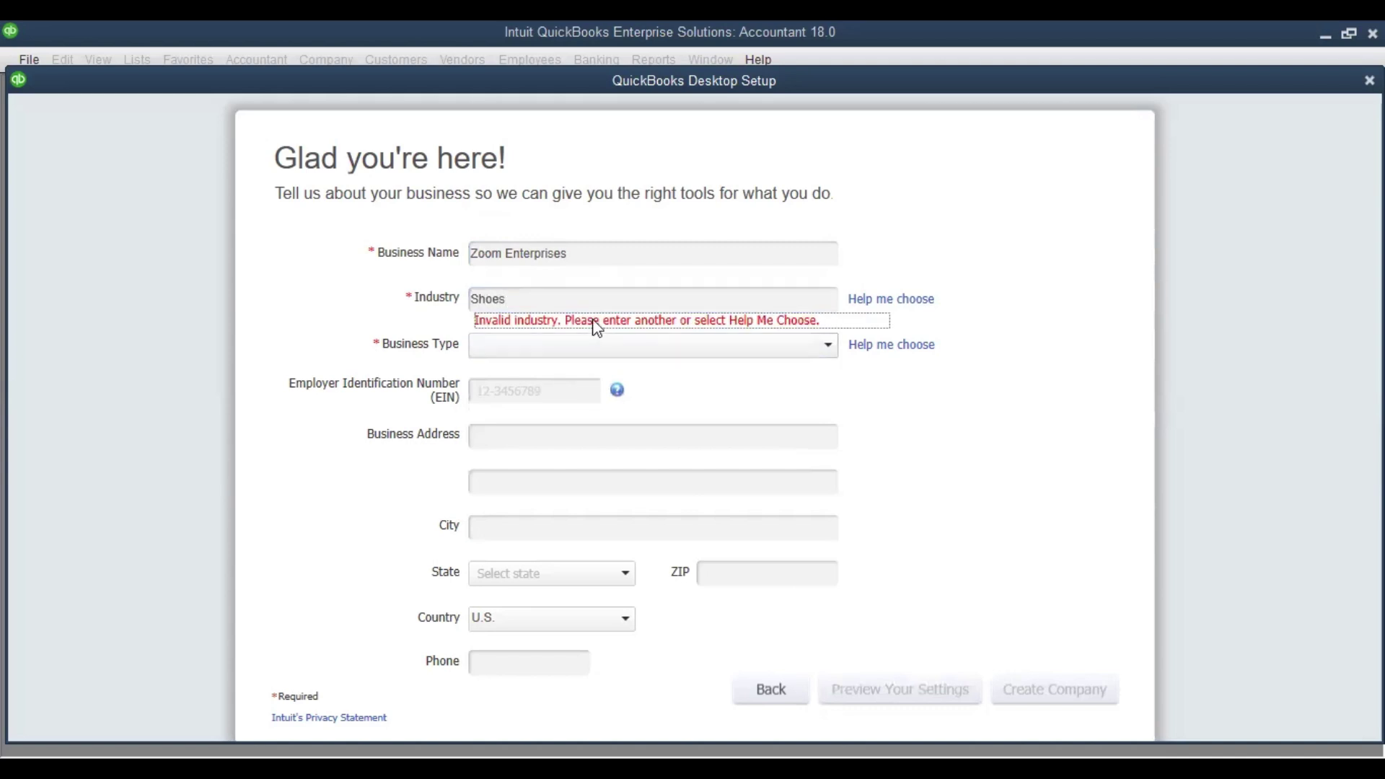
# Browse the list of predefined industries and set the company's industry to Other/None
pyautogui.click(866, 305)
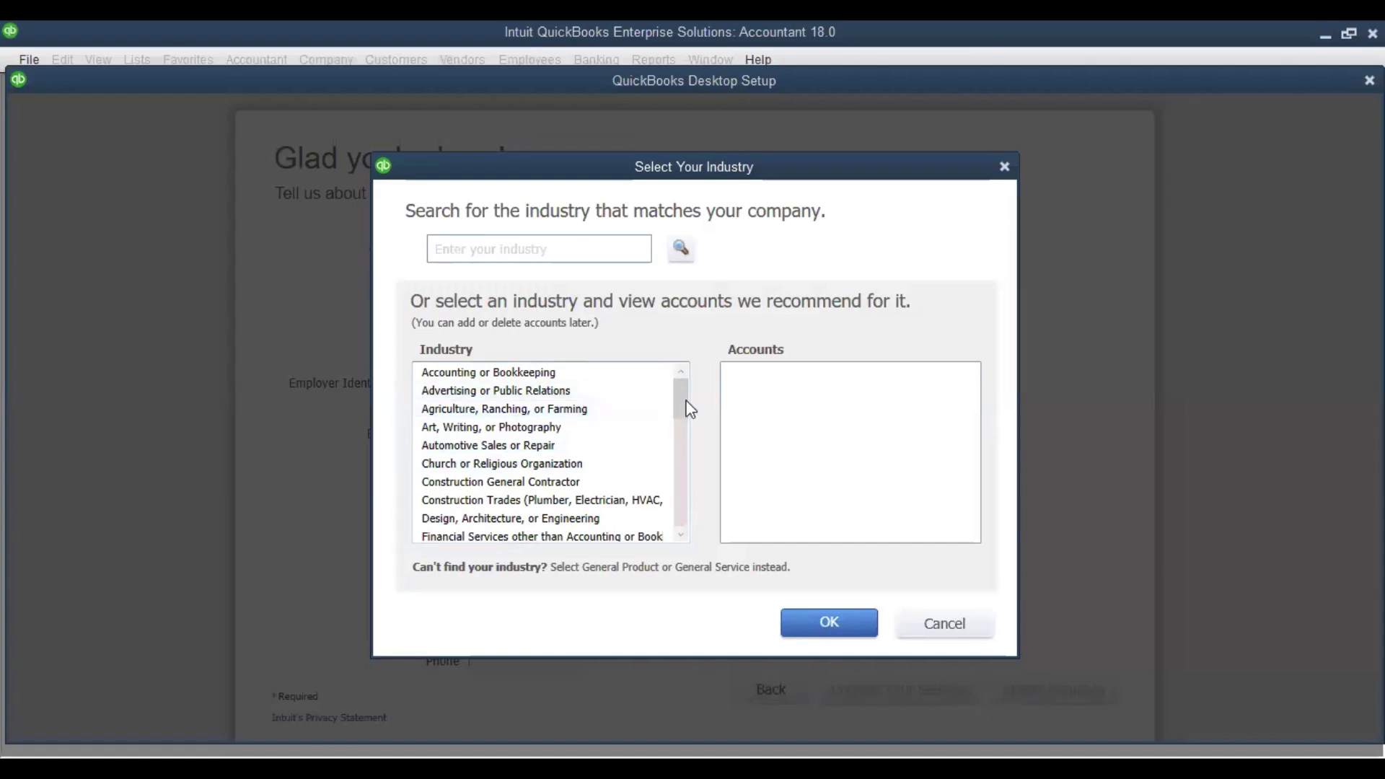
pyautogui.scroll(-5, 681, 400)
pyautogui.scroll(-2, 682, 524)
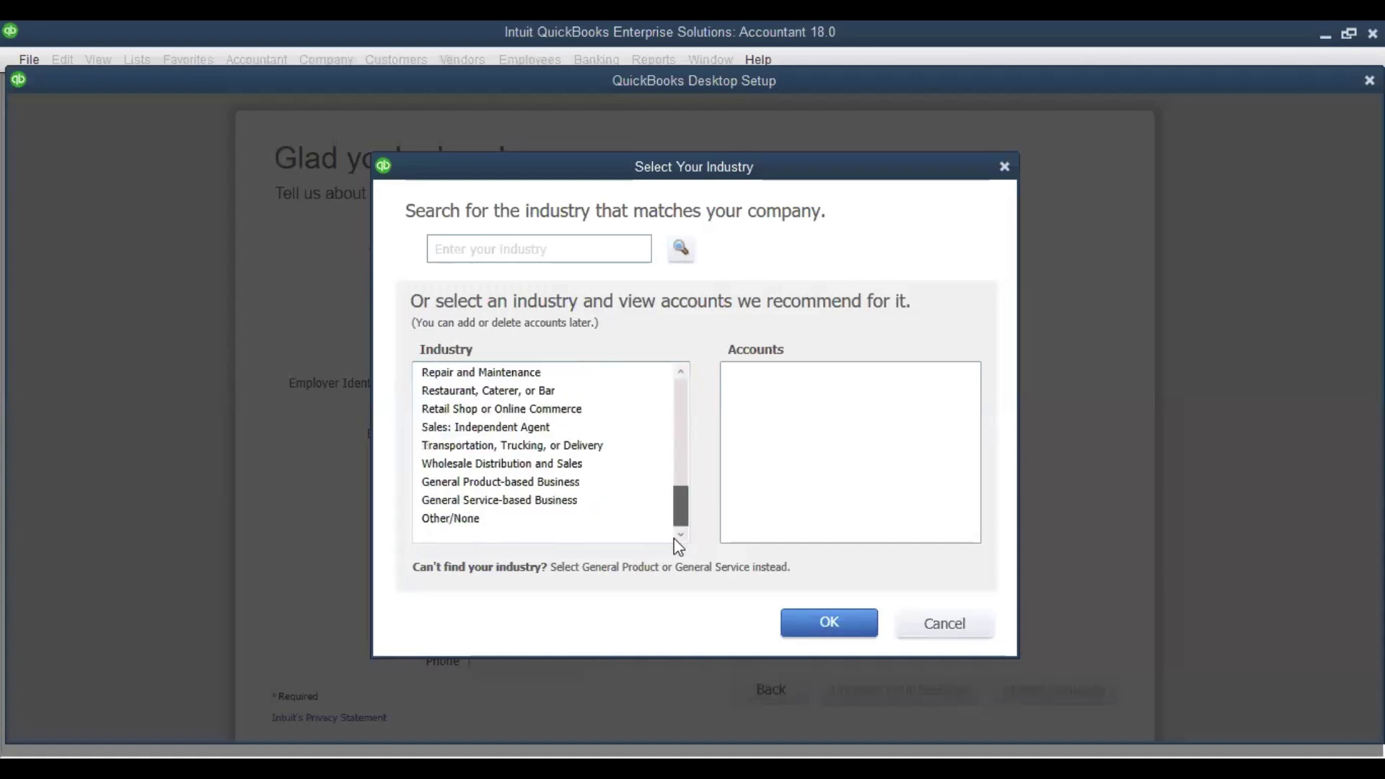
pyautogui.moveTo(678, 523); pyautogui.dragTo(675, 395)
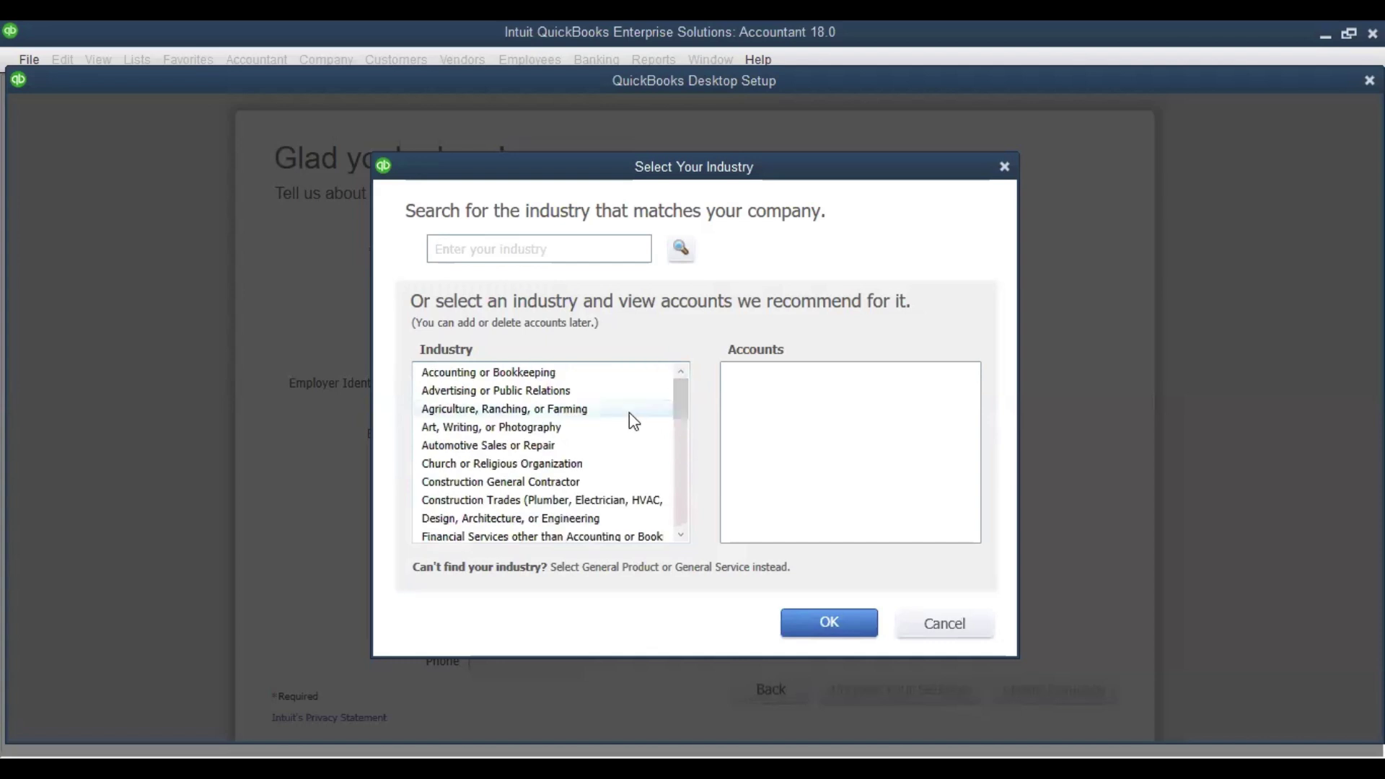
pyautogui.scroll(-1, 633, 420)
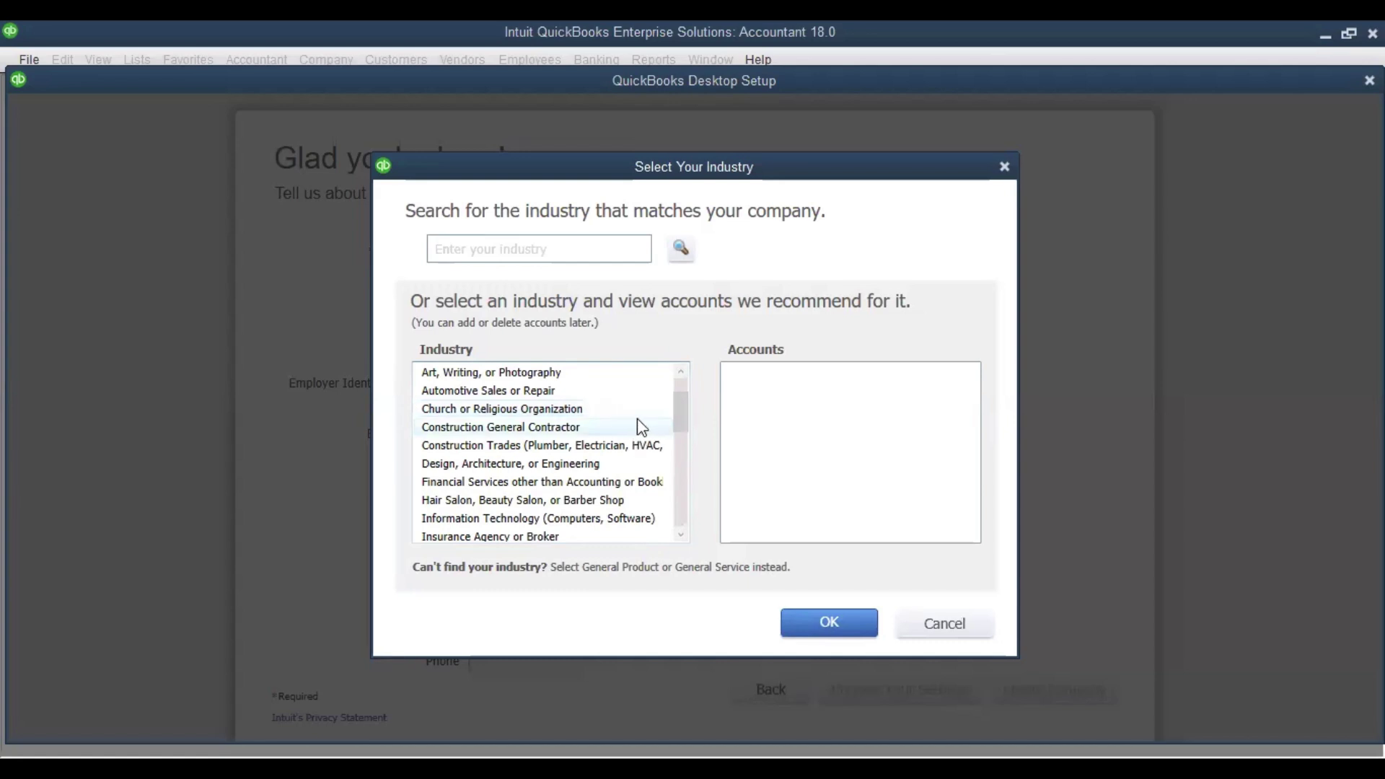
pyautogui.scroll(-1, 630, 436)
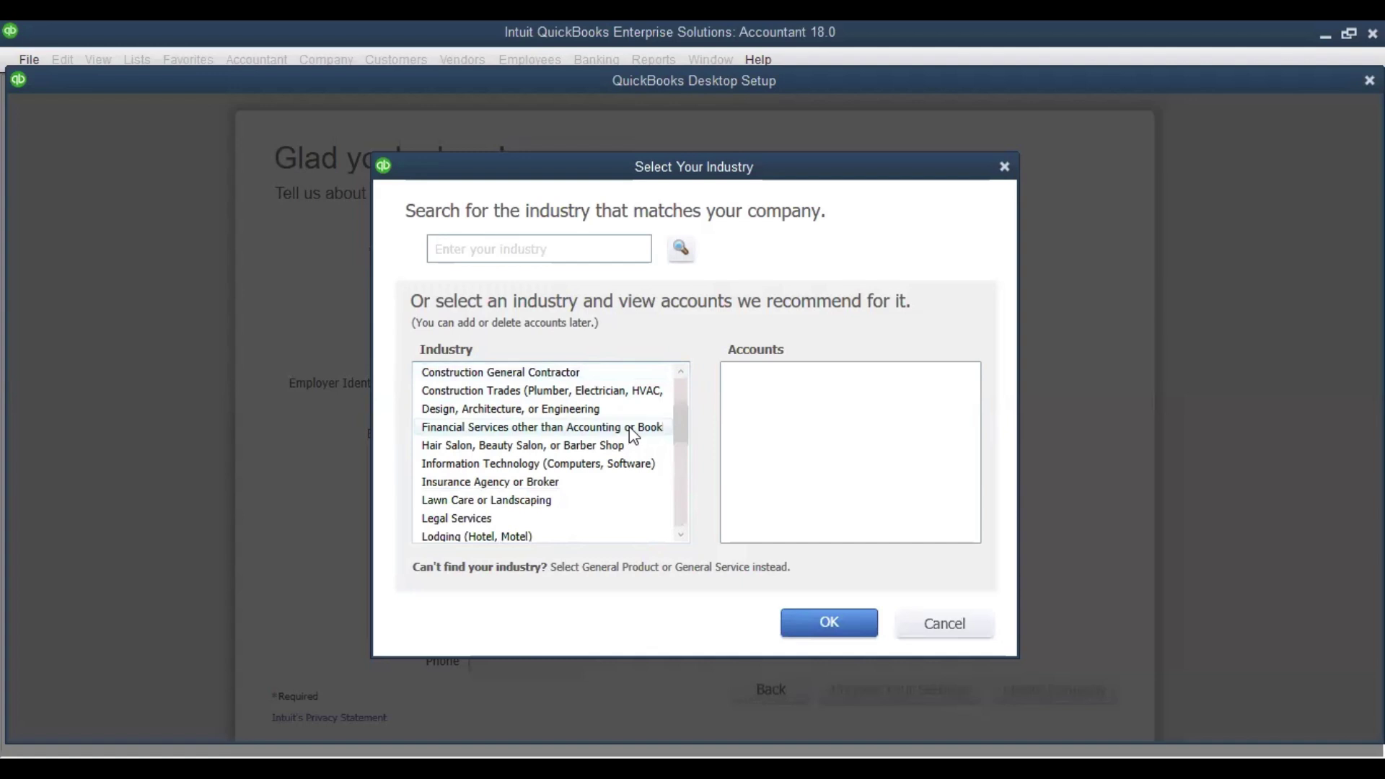
pyautogui.scroll(-5, 631, 436)
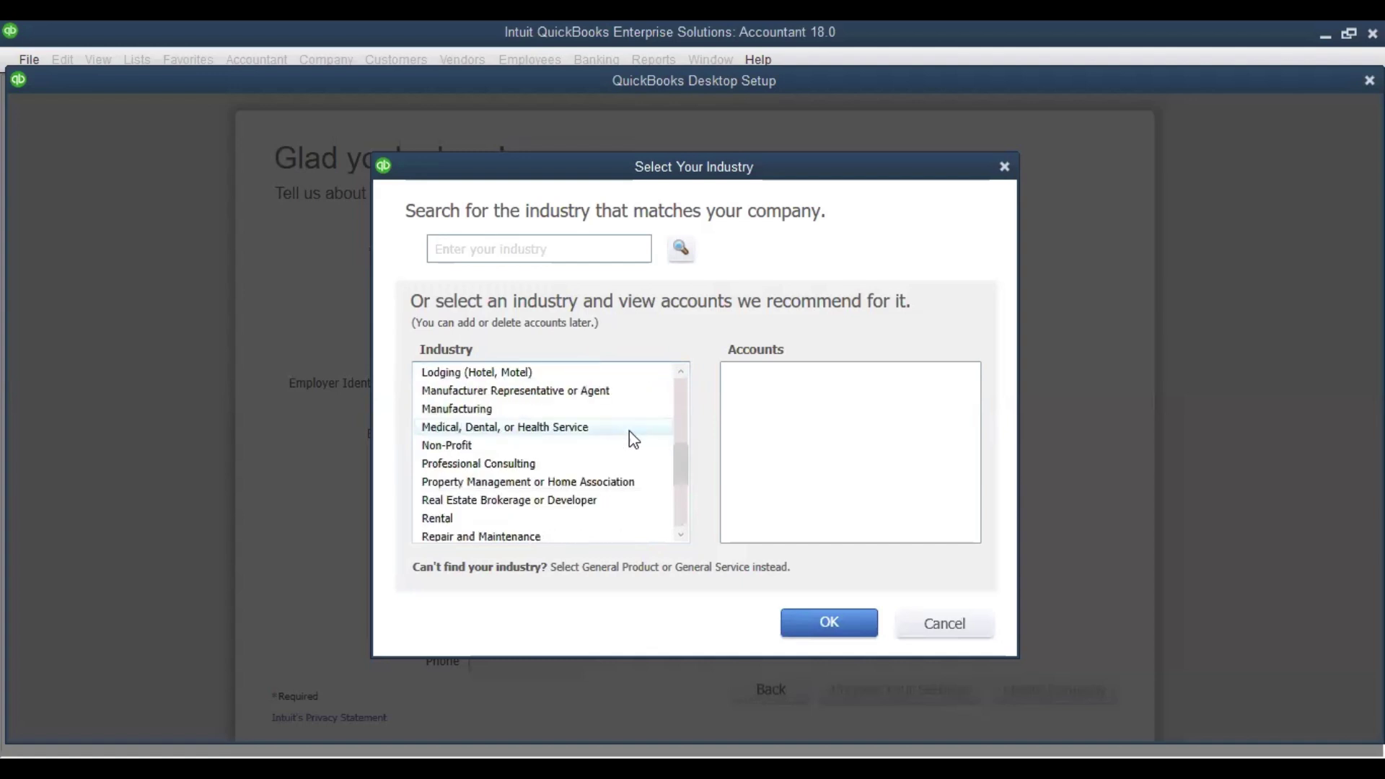
pyautogui.scroll(-1, 633, 439)
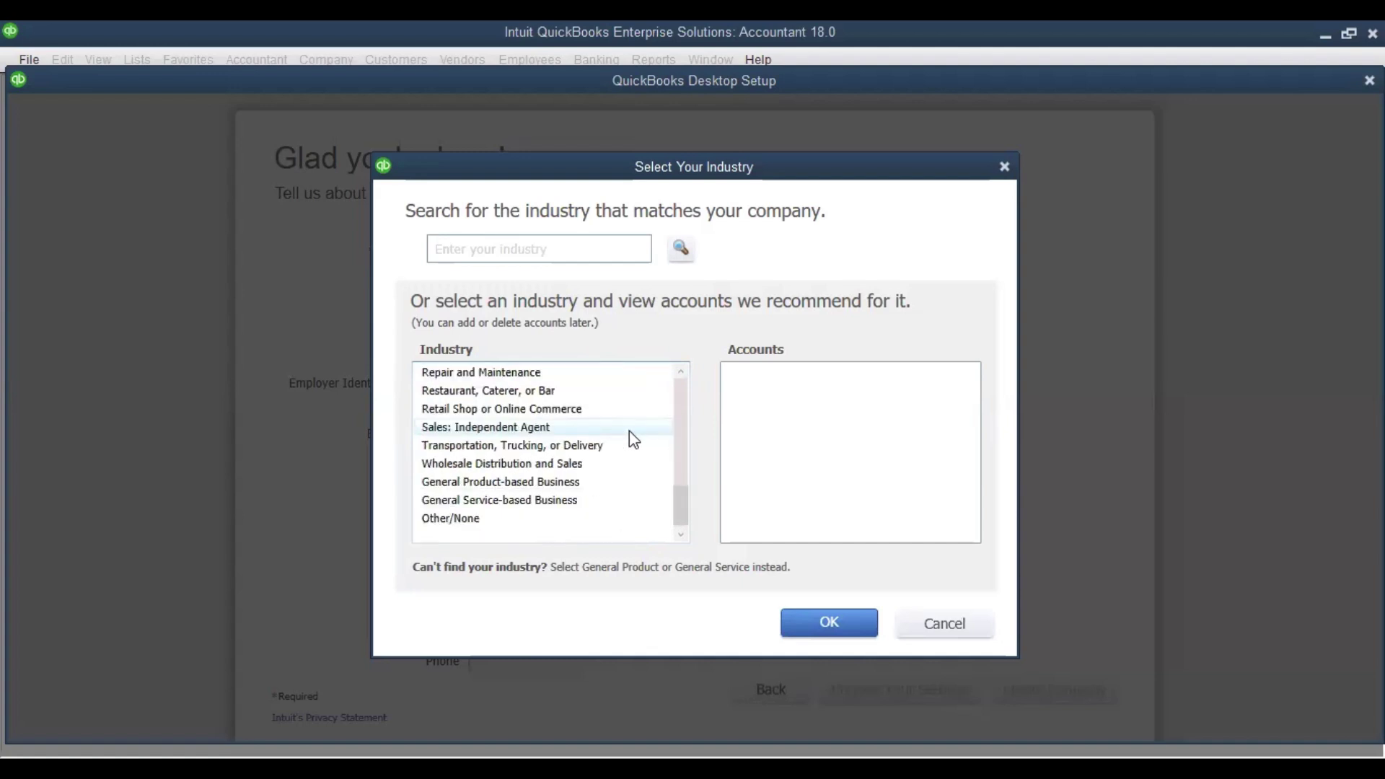
pyautogui.click(462, 523)
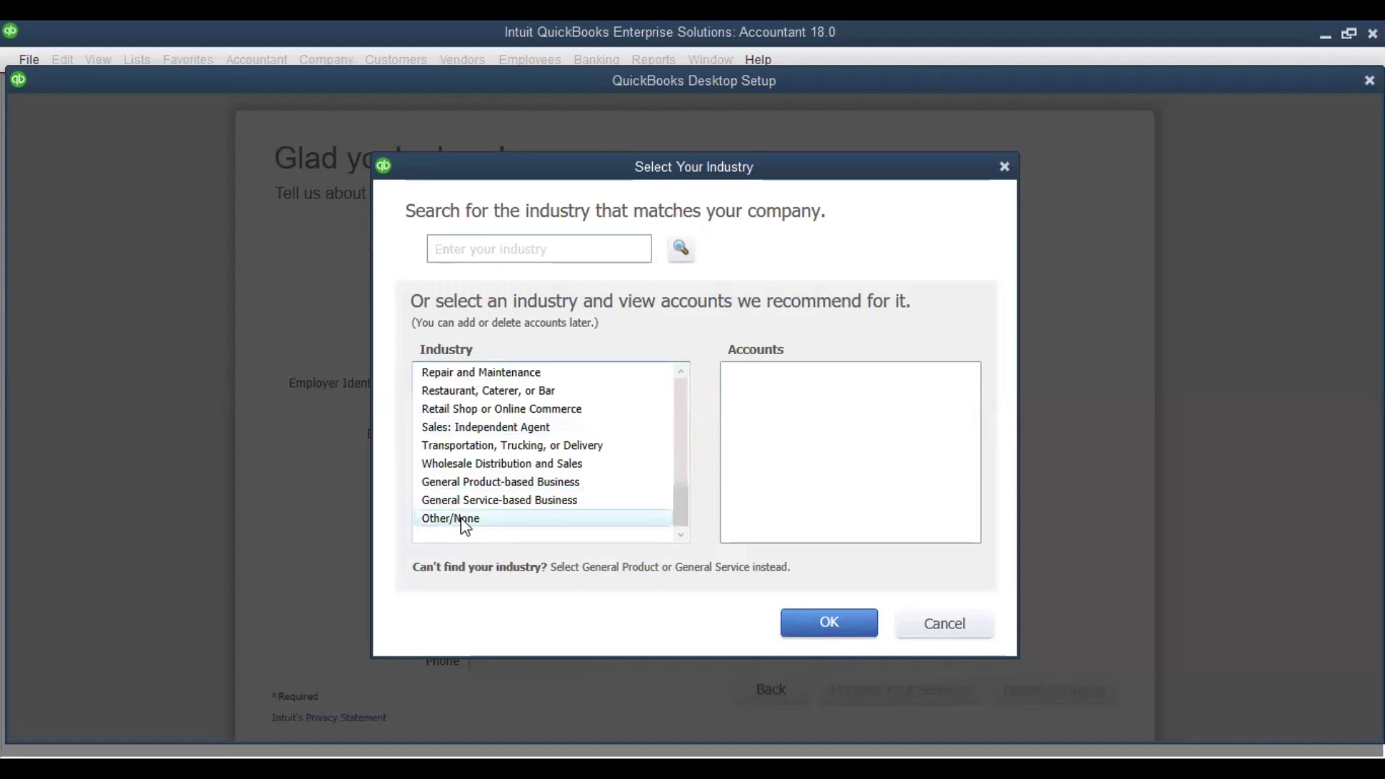
pyautogui.click(822, 629)
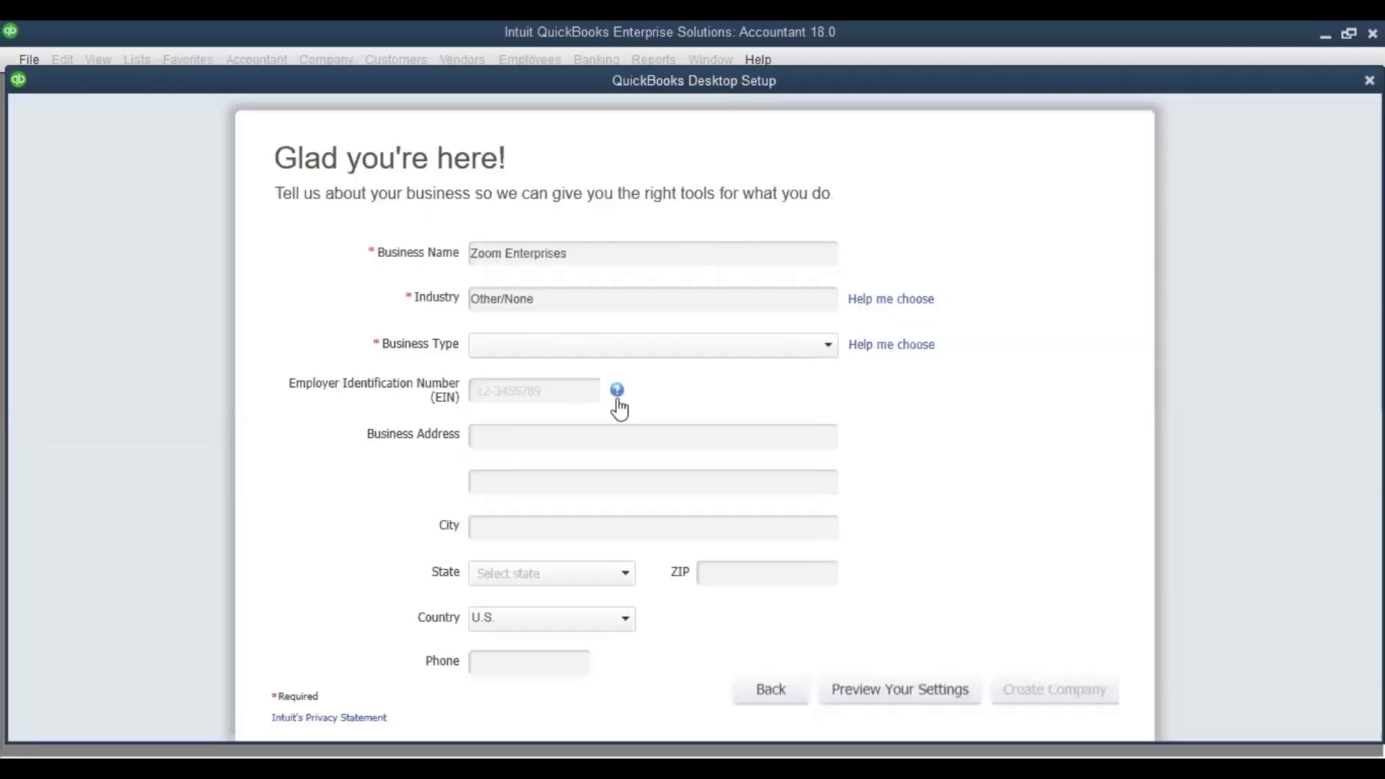
# Set the business type to Sole Proprietorship and create the company
pyautogui.click(670, 348)
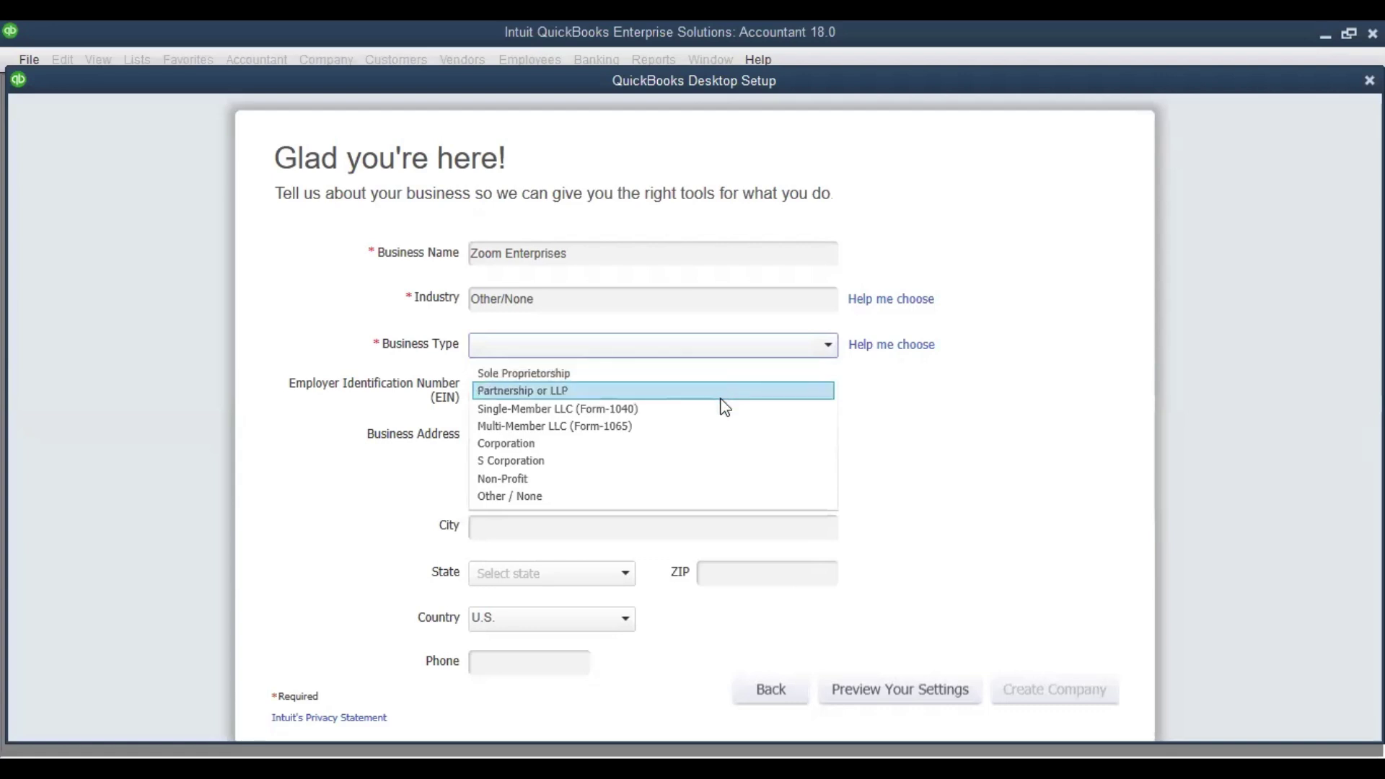
pyautogui.click(644, 374)
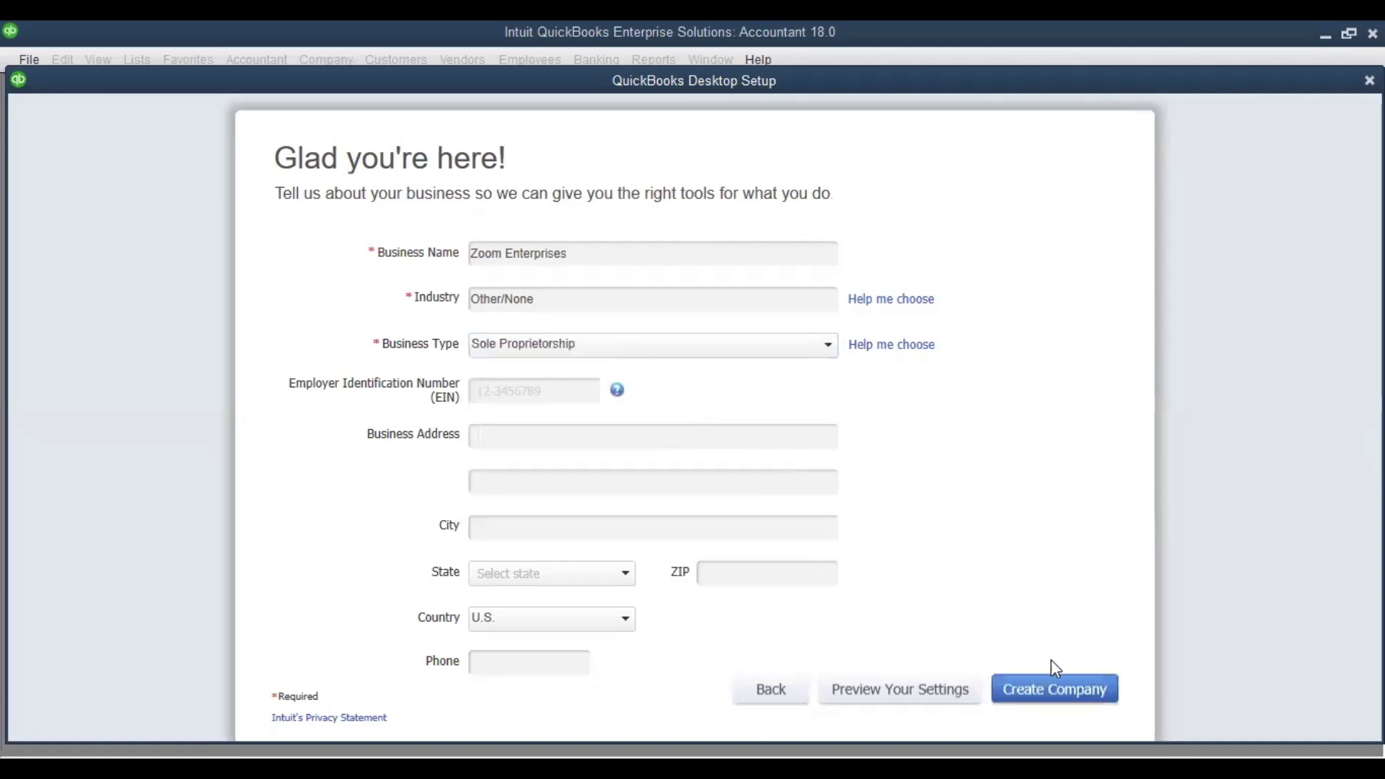
pyautogui.click(1048, 694)
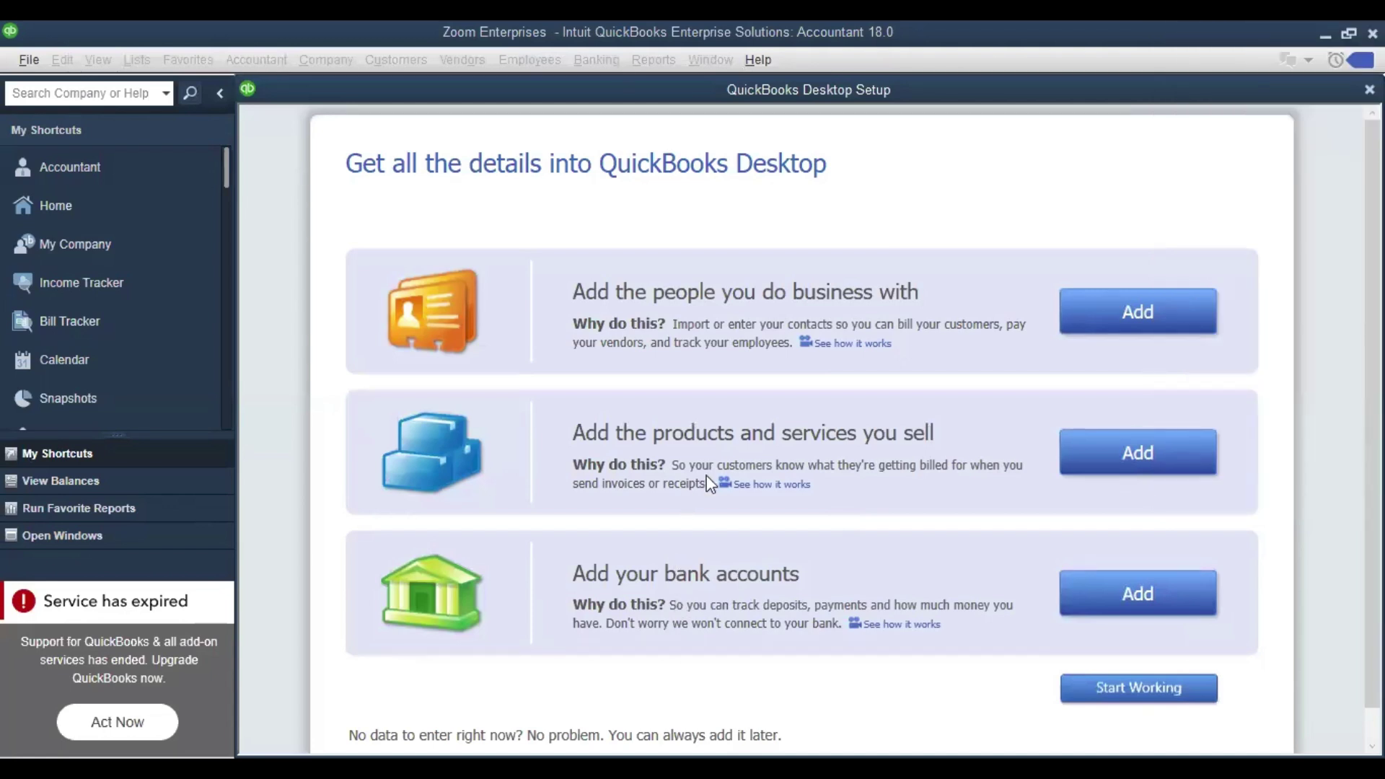
# Finish the setup without adding people, products or bank accounts and start working in the new company
pyautogui.scroll(-1, 722, 445)
pyautogui.scroll(1, 721, 447)
pyautogui.click(1107, 697)
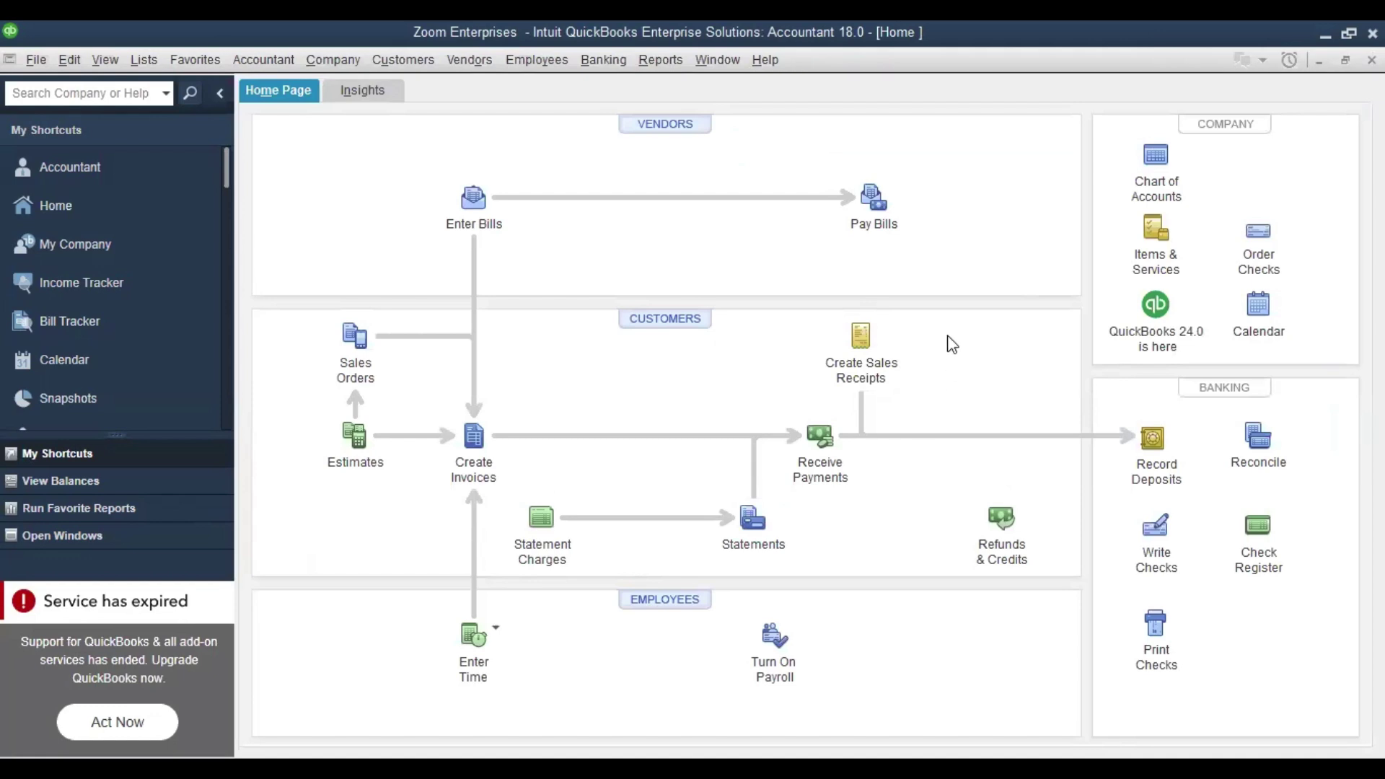
# Open the chart of accounts and begin a new account of type Bank
pyautogui.click(1156, 160)
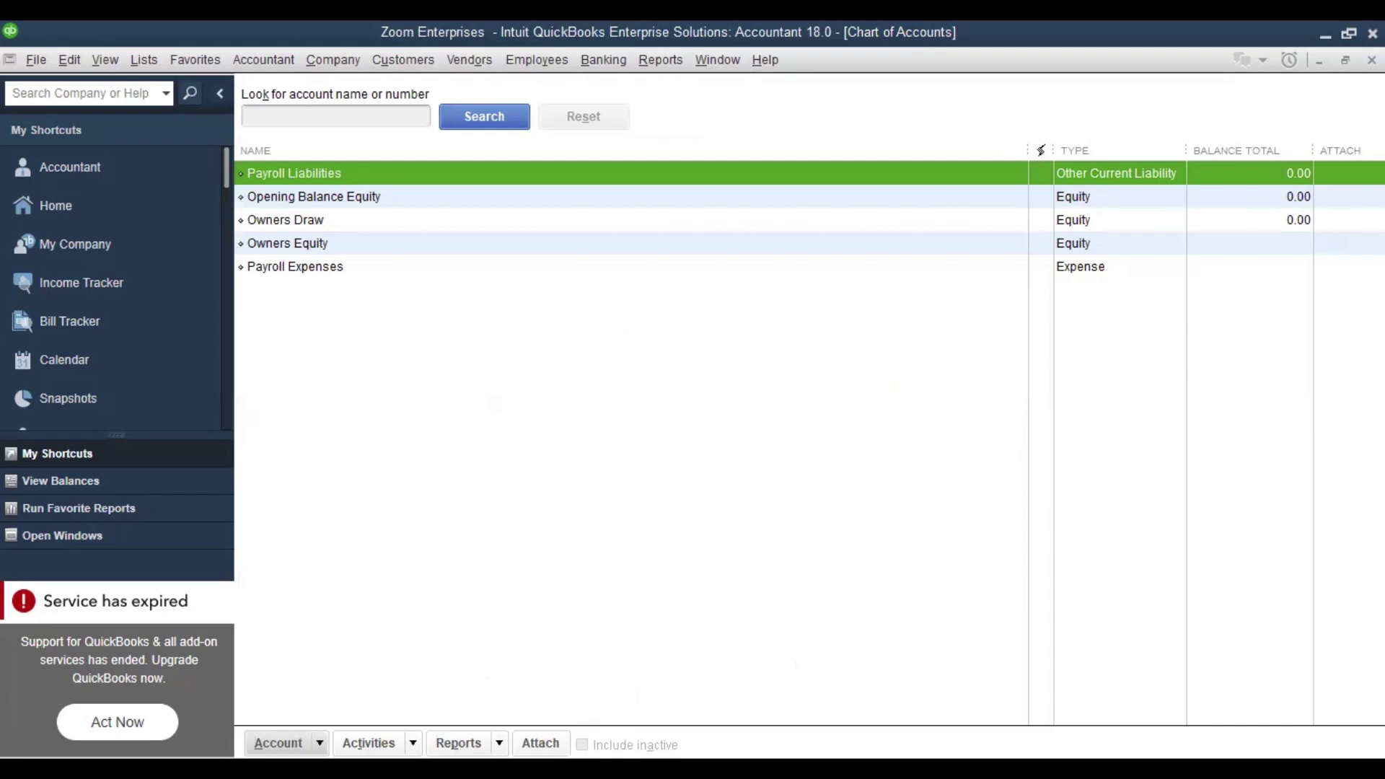
pyautogui.hotkey('ctrl', 'n')
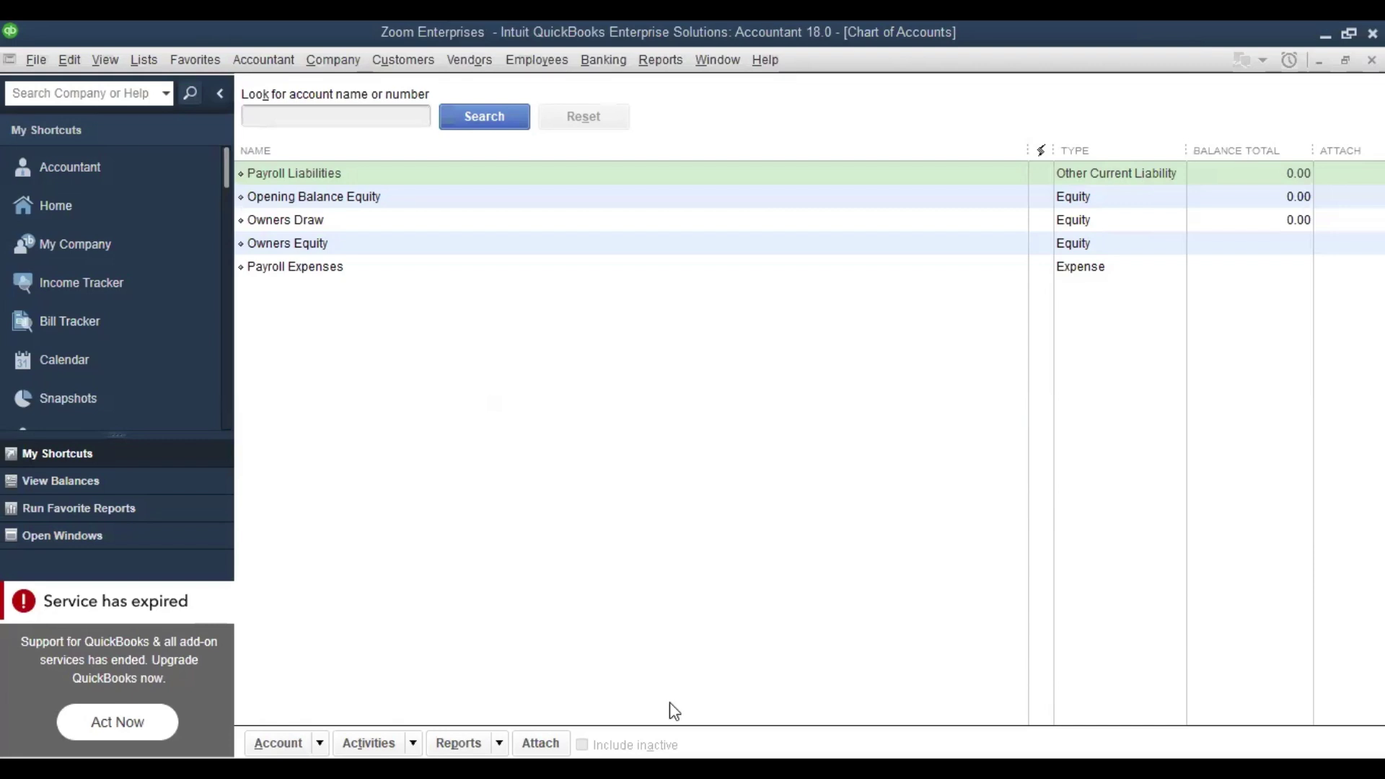
pyautogui.press('Tab')
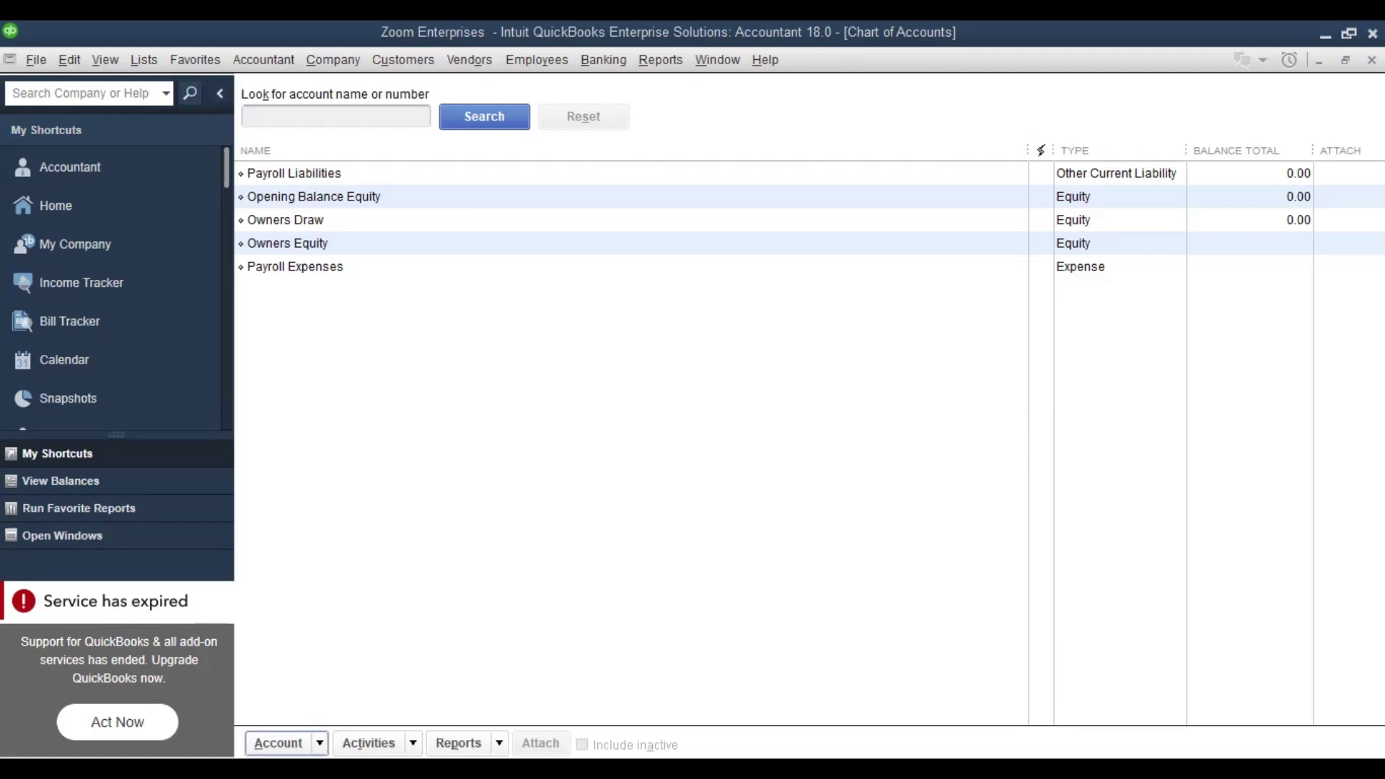
pyautogui.click(279, 742)
pyautogui.click(333, 445)
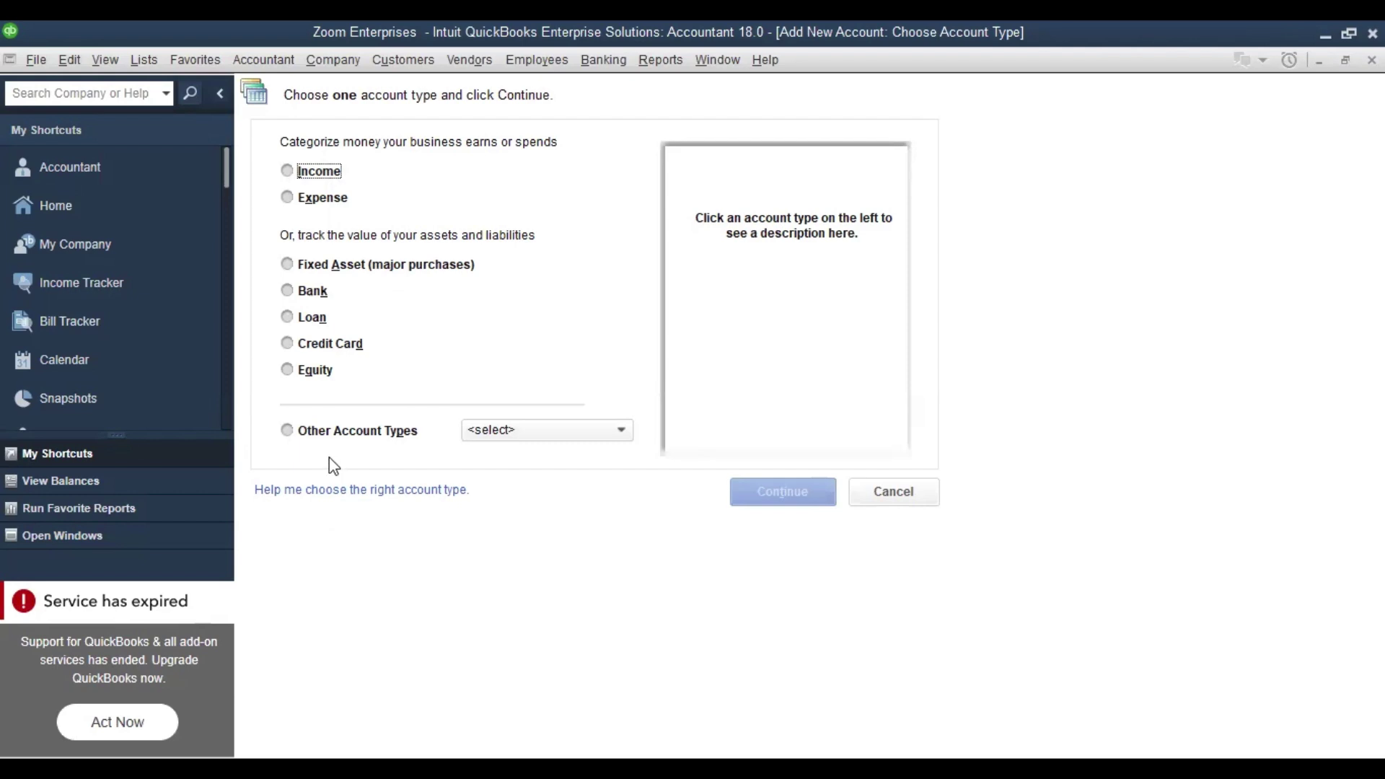
pyautogui.click(622, 431)
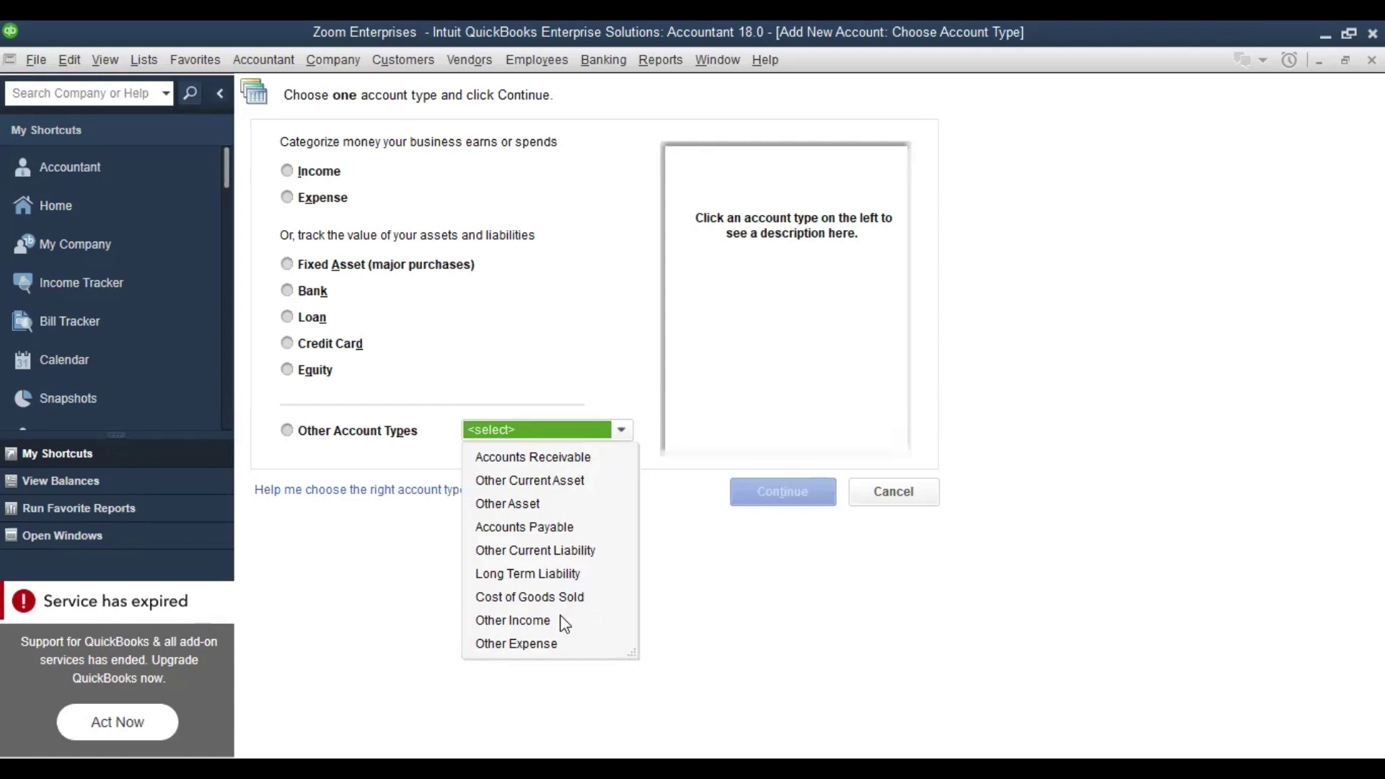
pyautogui.click(684, 582)
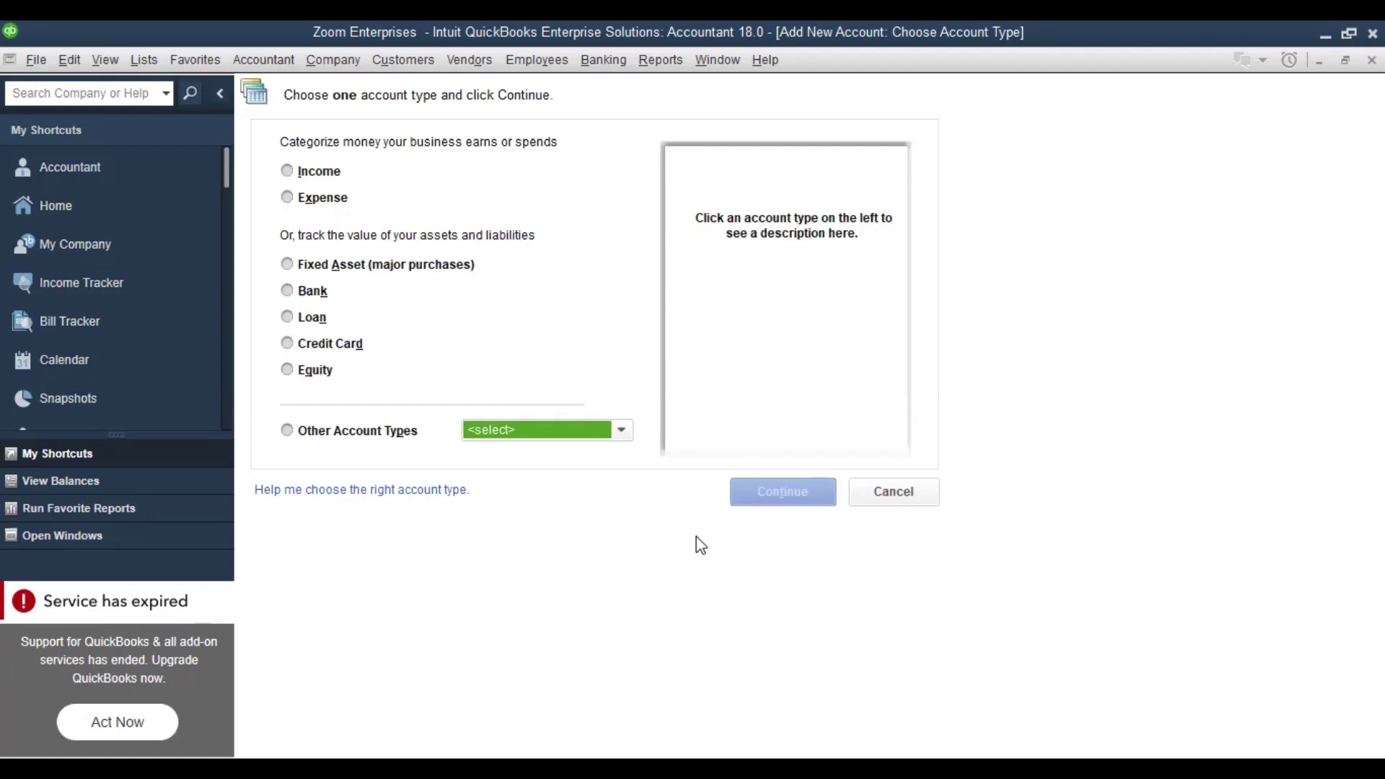
pyautogui.click(288, 292)
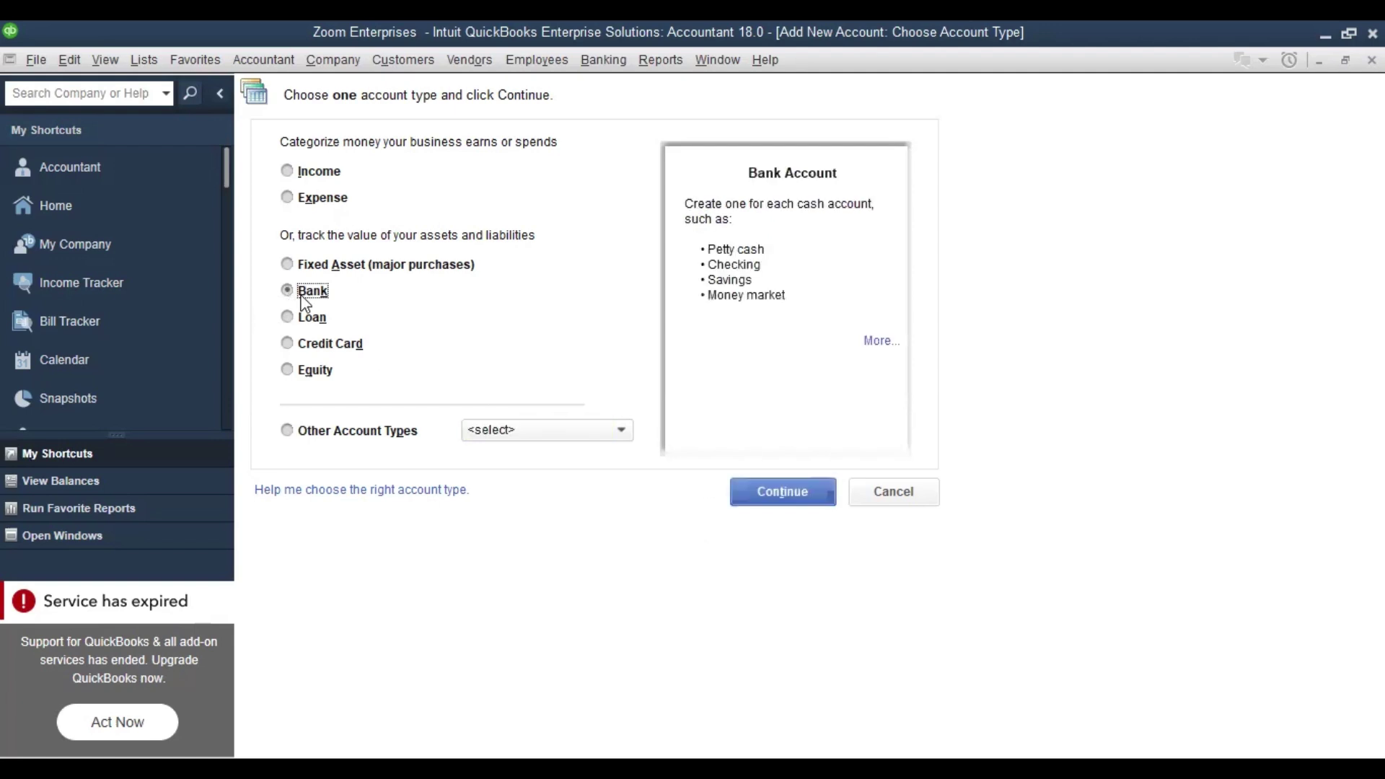
pyautogui.click(804, 498)
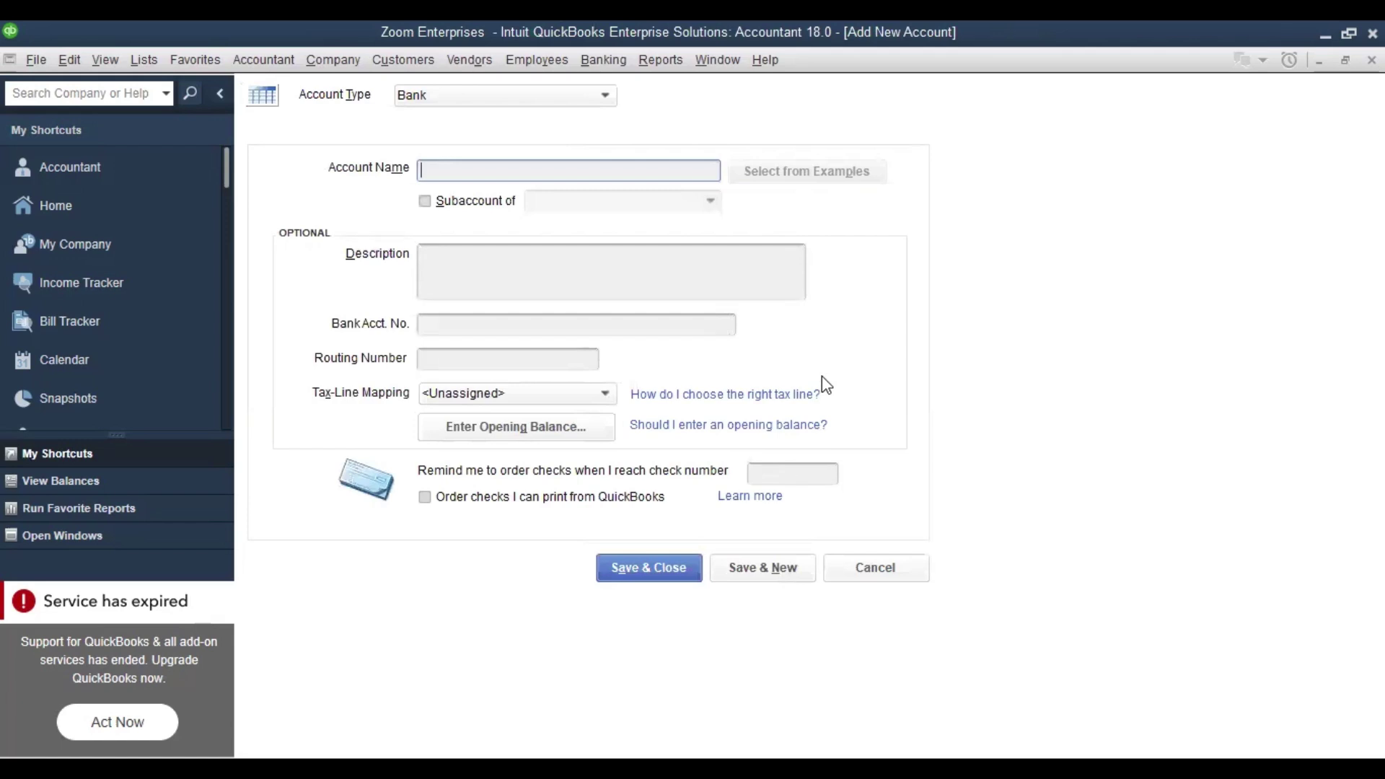
# Name the bank account "Cash & Bank" and save it, continuing with another new account
pyautogui.write('Bank &')
pyautogui.press('BackSpace')
pyautogui.press('BackSpace')
pyautogui.press('BackSpace')
pyautogui.press('BackSpace')
pyautogui.press('BackSpace')
pyautogui.press('BackSpace')
pyautogui.write('Cash')
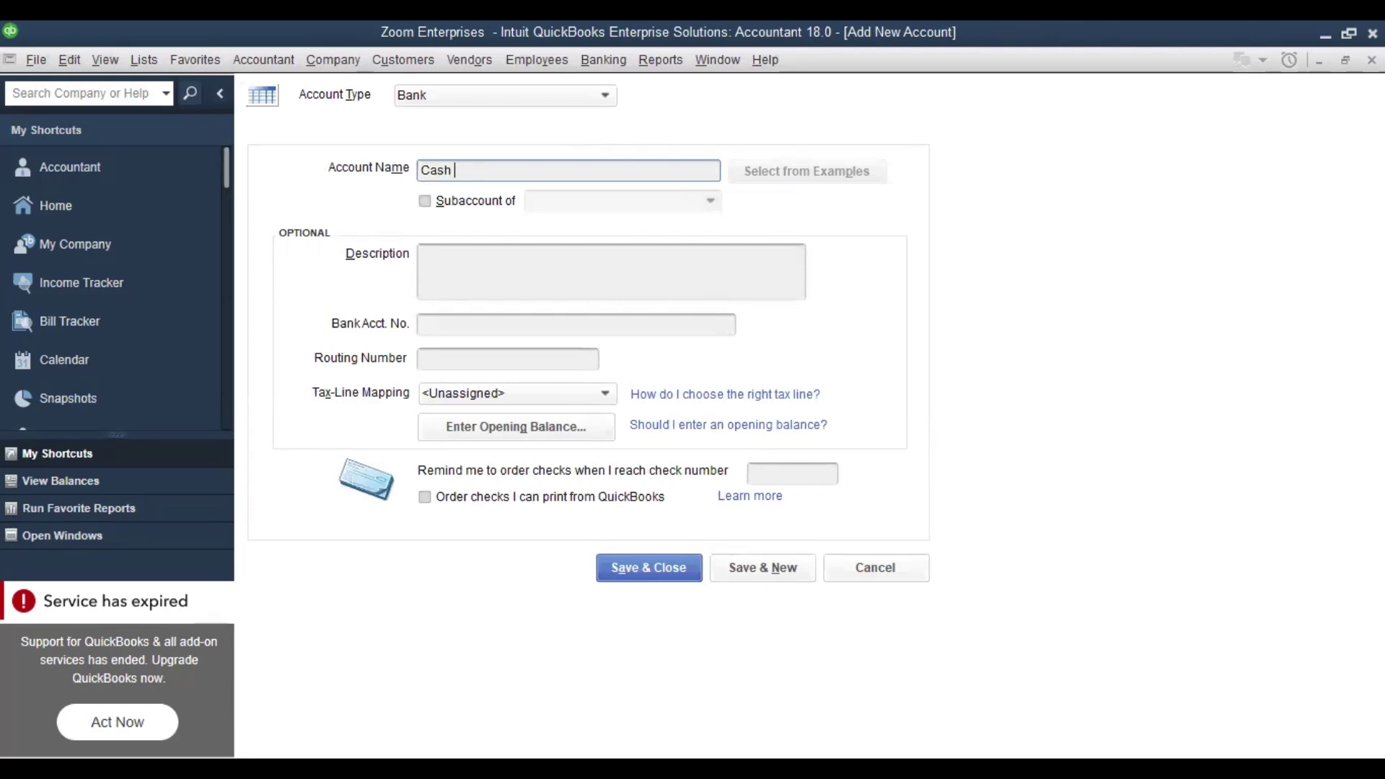
pyautogui.write(' & Ban')
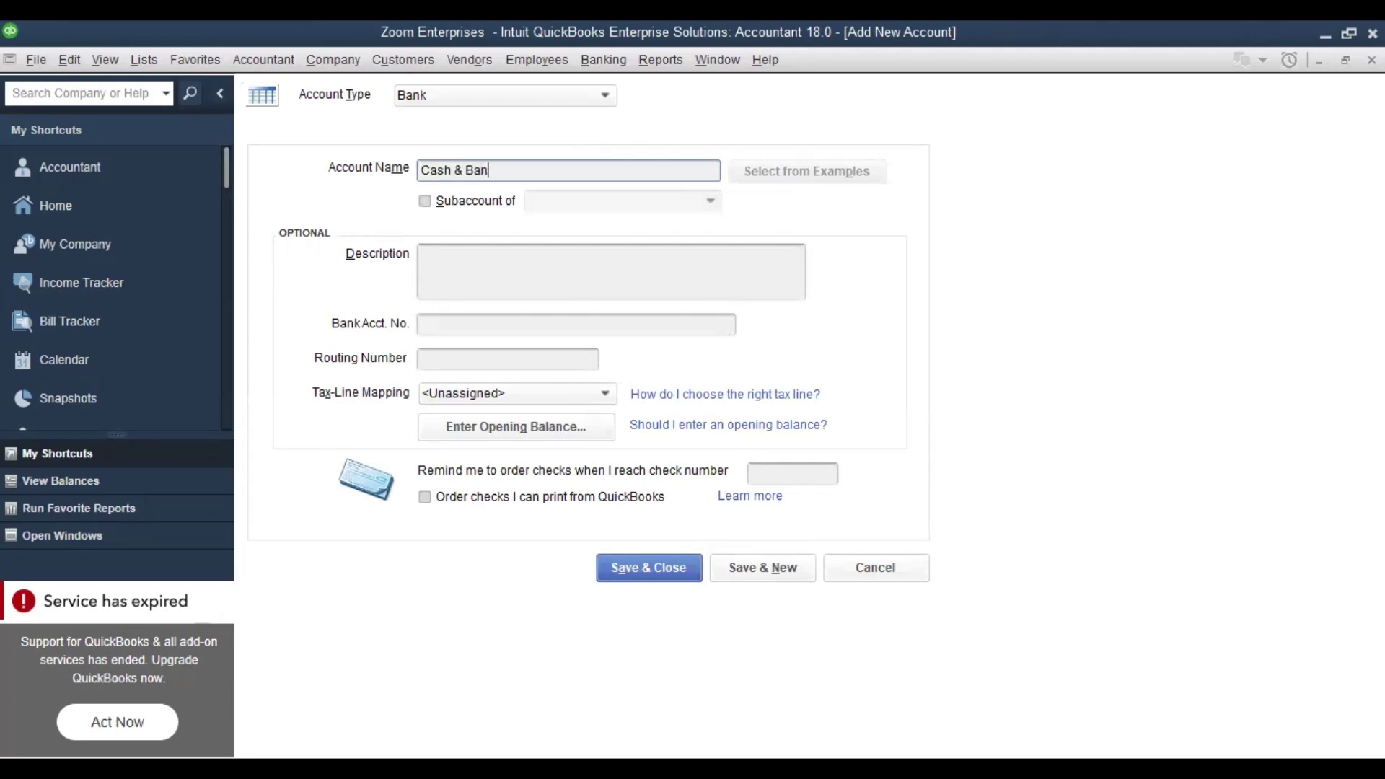
pyautogui.write('k')
pyautogui.click(750, 575)
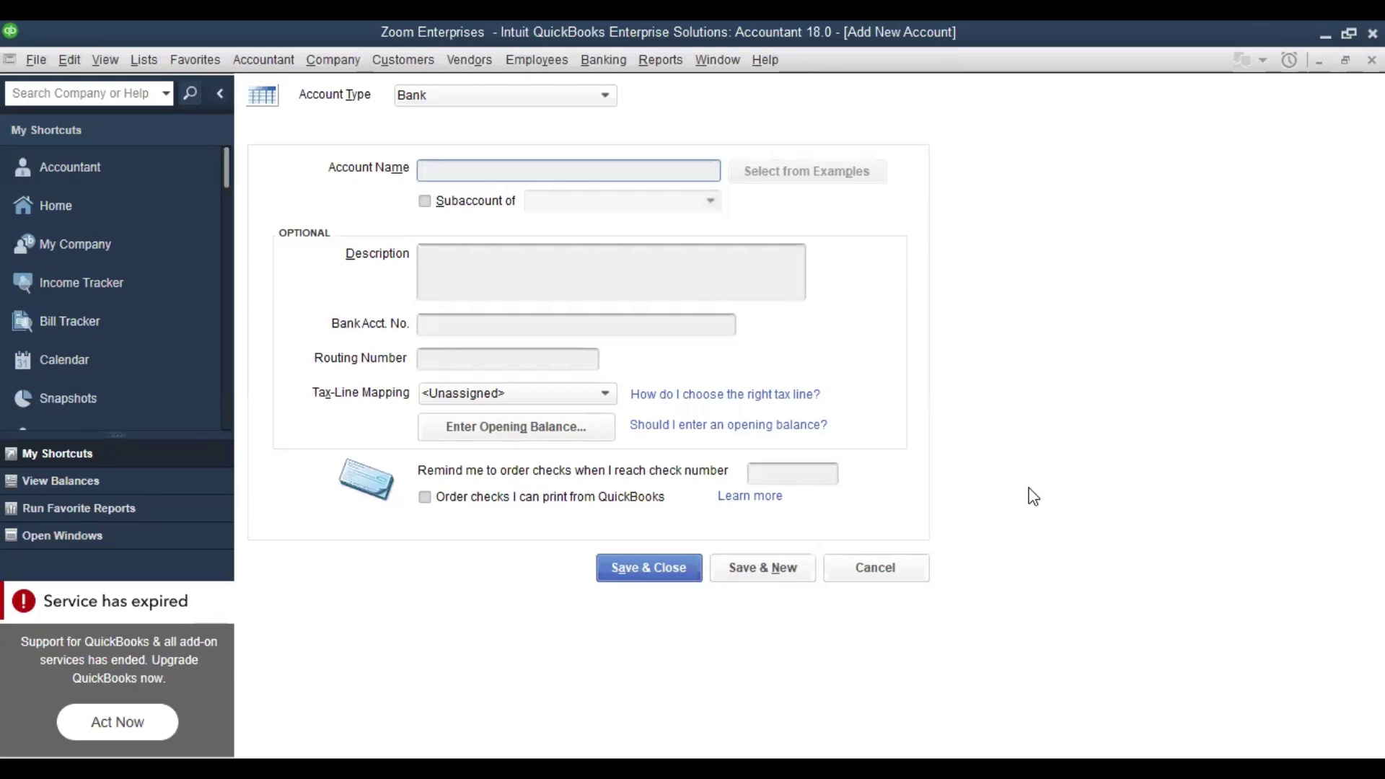
# Add a bank account named "Cash in Hand" as a subaccount of Cash & Bank, continuing with another new account
pyautogui.write('Cash in Hand')
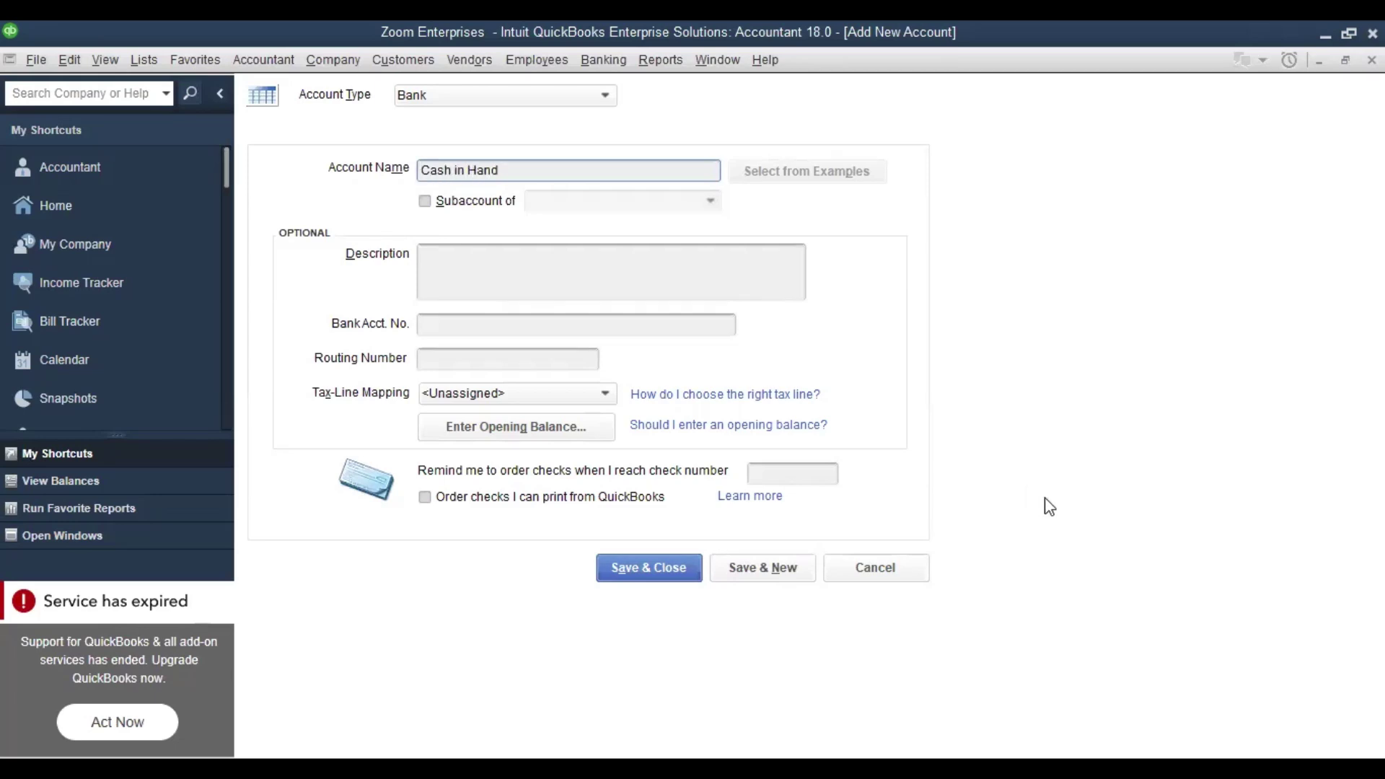
pyautogui.click(425, 202)
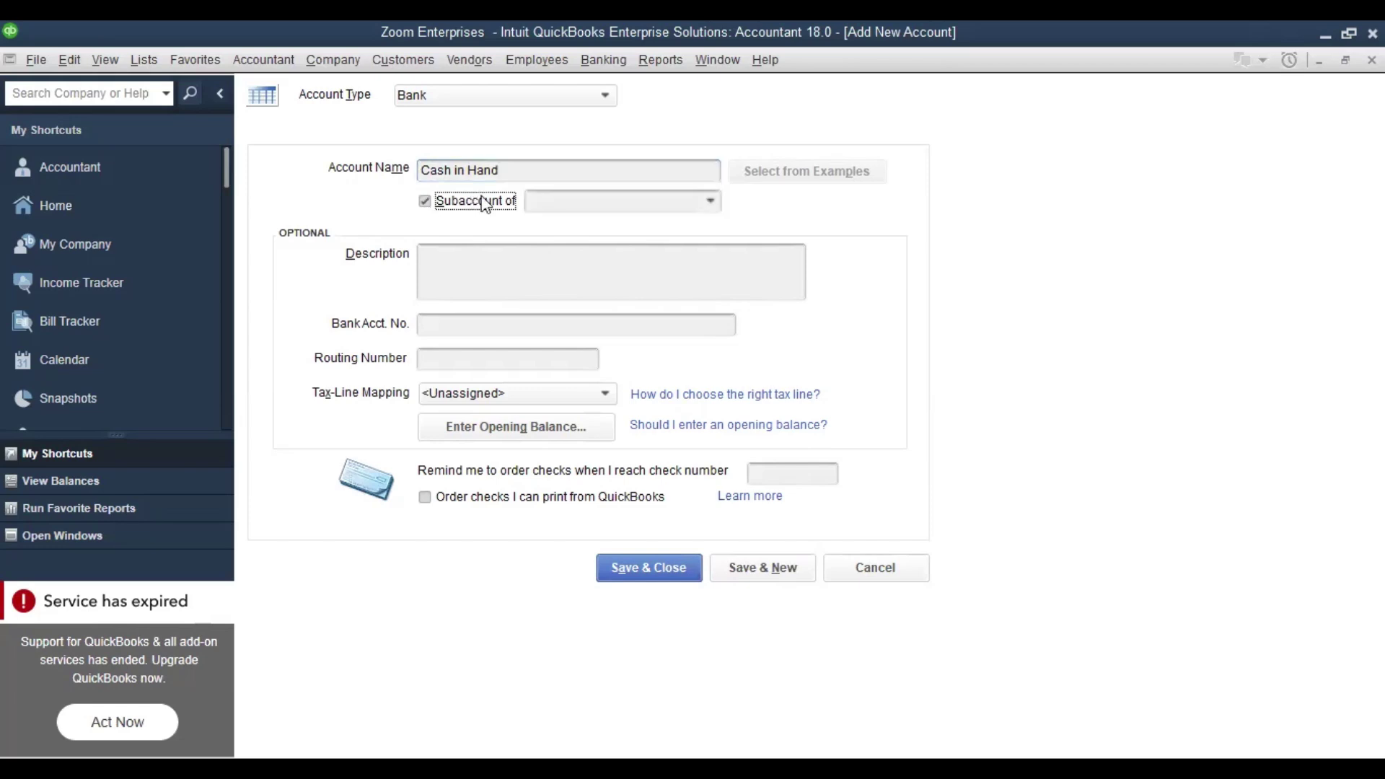
pyautogui.click(711, 201)
pyautogui.click(577, 251)
pyautogui.click(765, 567)
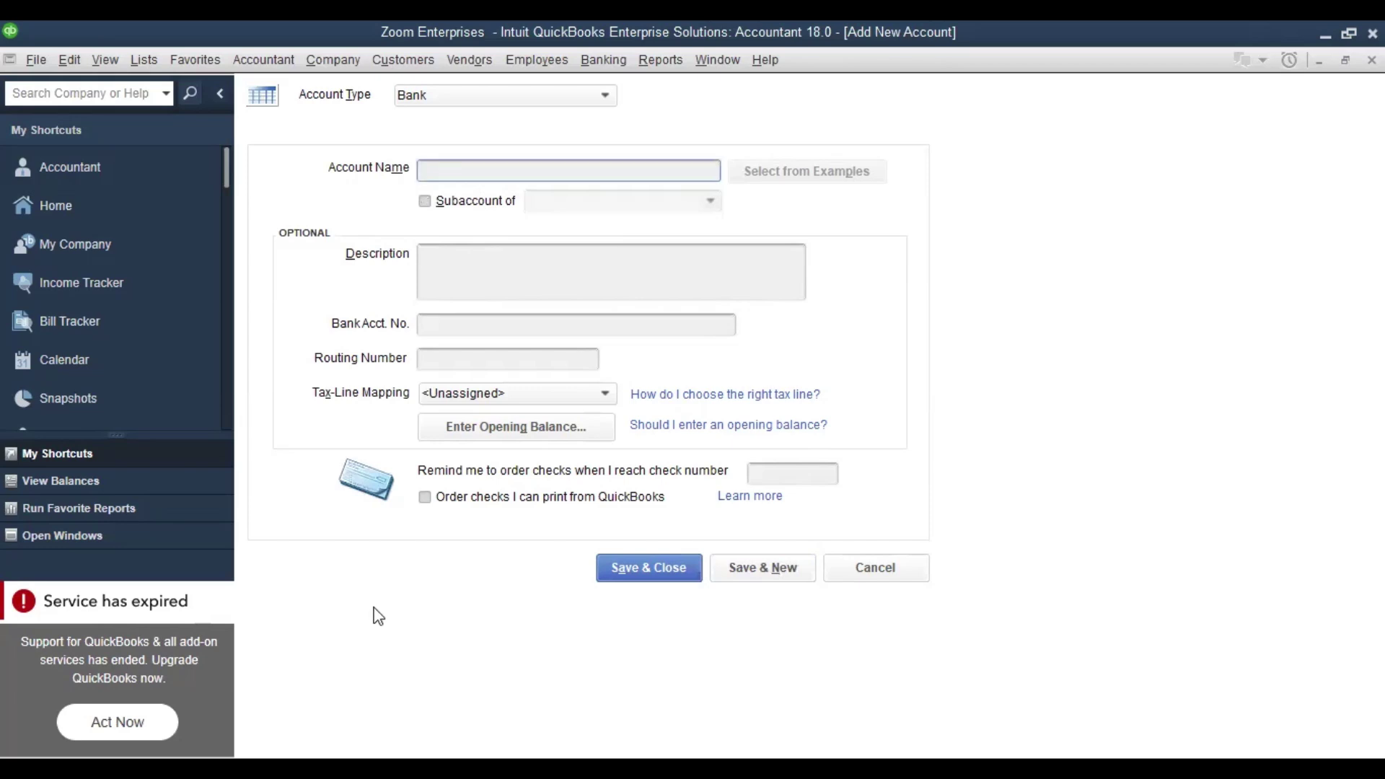
# Add a bank account named "Petty Cash" as a subaccount of Cash & Bank, continuing with another new account
pyautogui.write('Petty Cash')
pyautogui.click(423, 201)
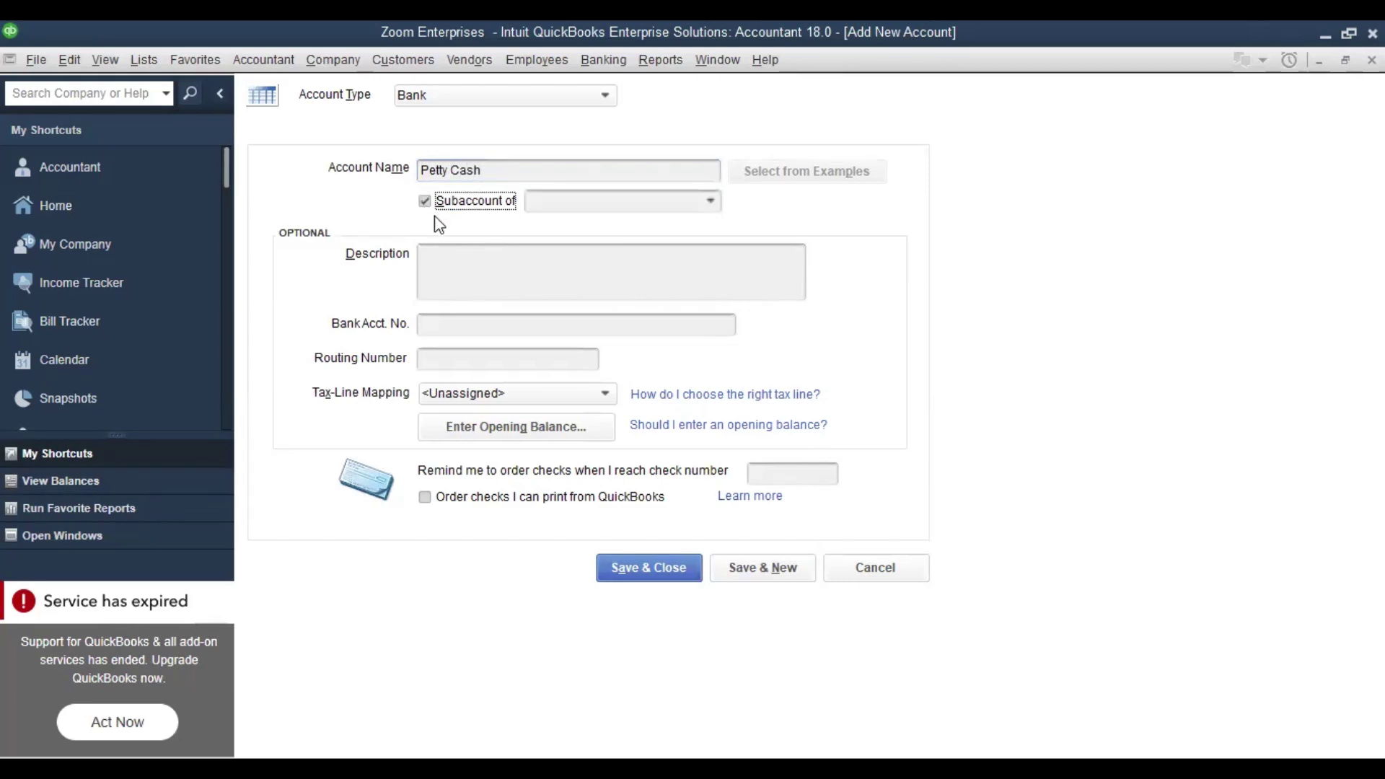
pyautogui.click(711, 202)
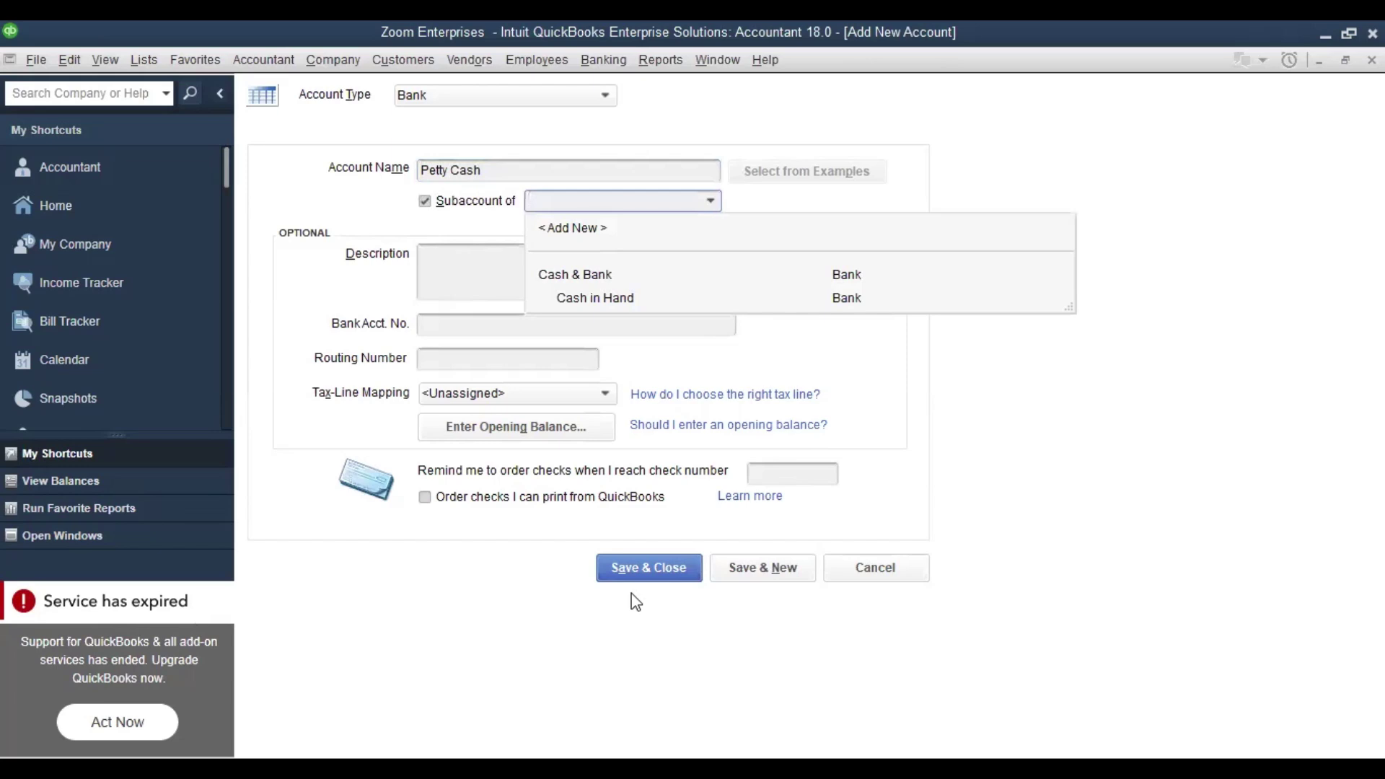
pyautogui.click(776, 570)
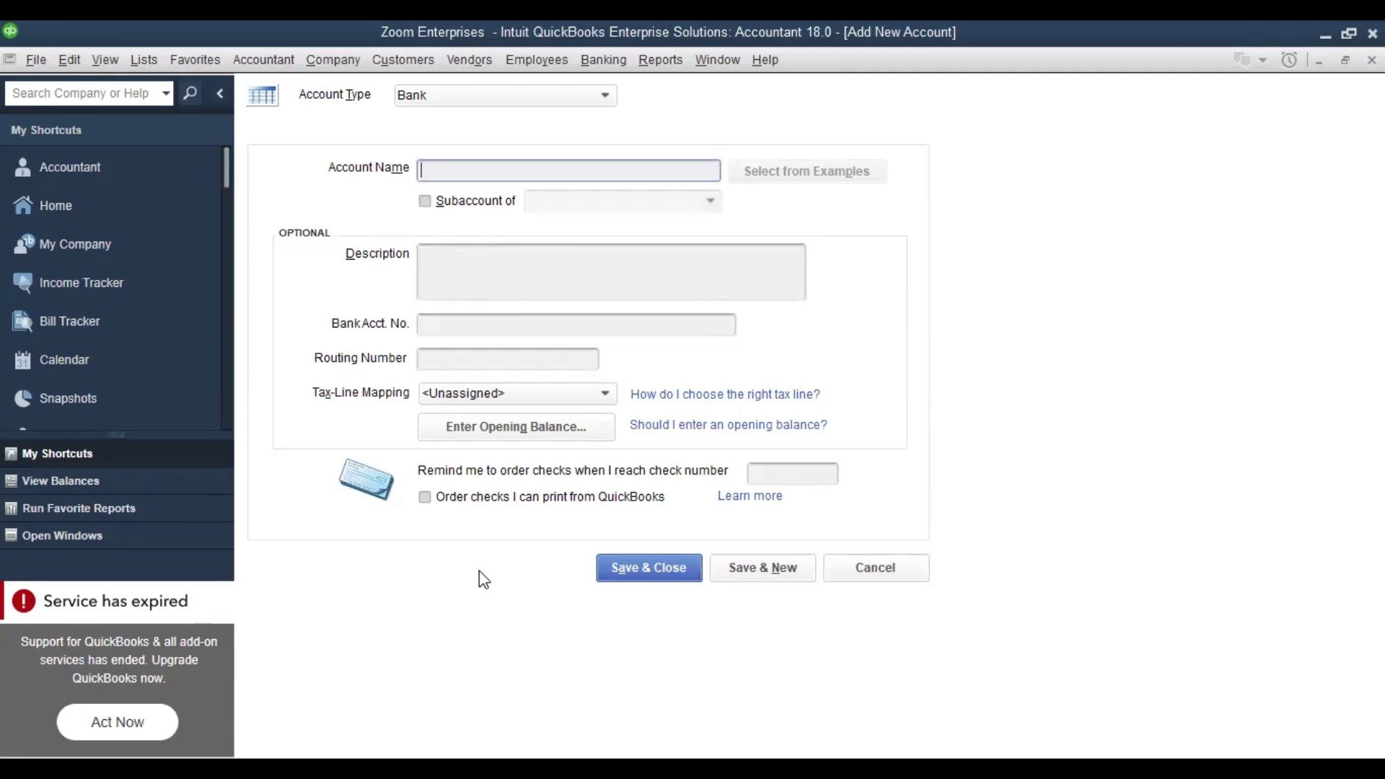
# Add a bank account named "Allied Bank Ltd" as a subaccount of Cash & Bank, continuing with another new account
pyautogui.write('Allied Bank Ltd')
pyautogui.click(424, 201)
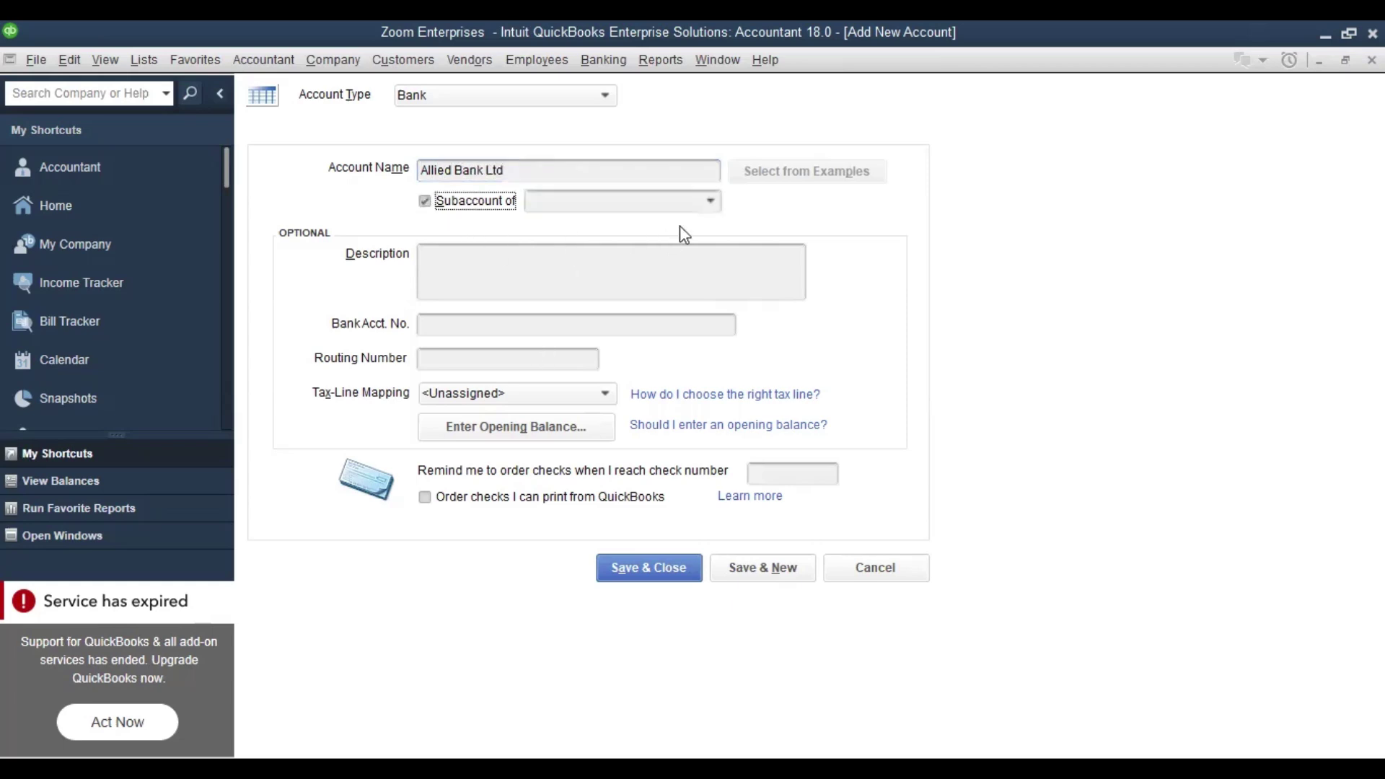
pyautogui.click(710, 203)
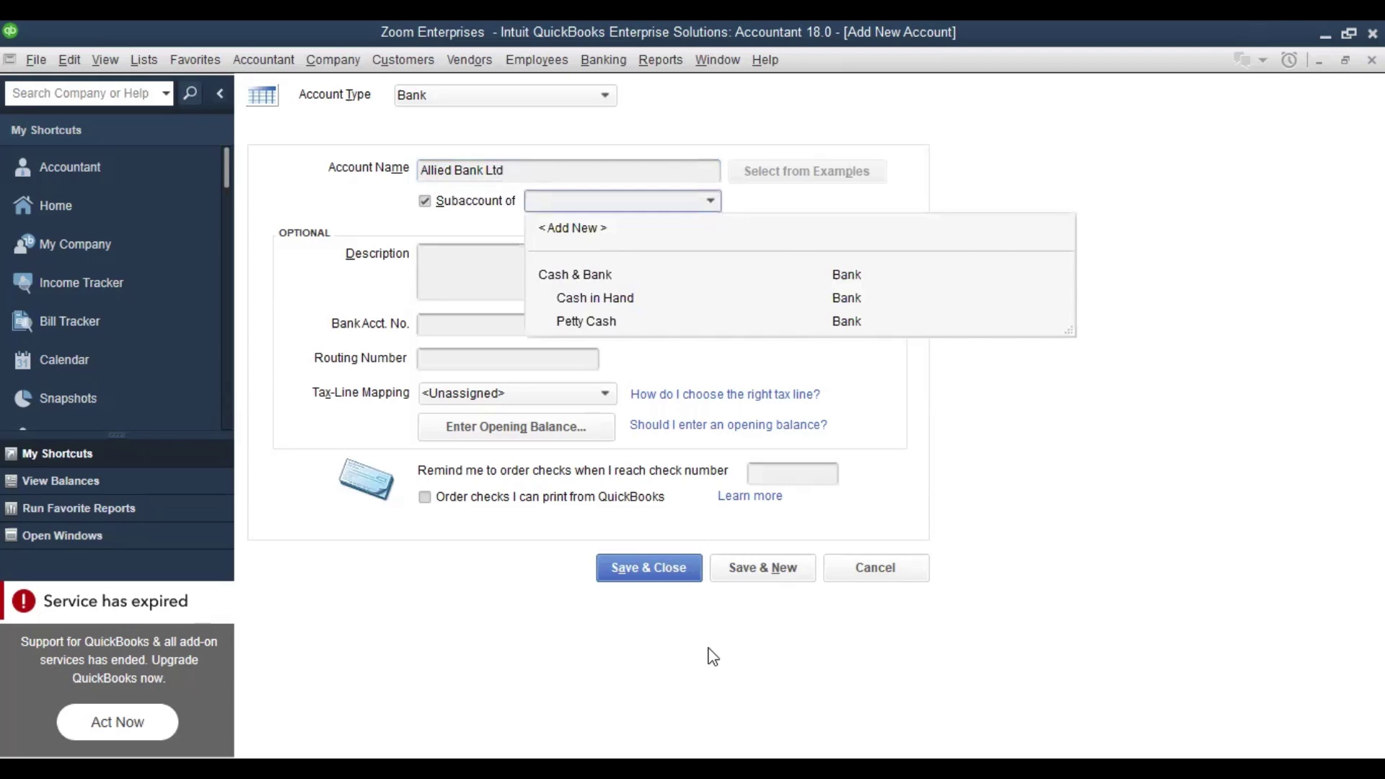
pyautogui.click(748, 575)
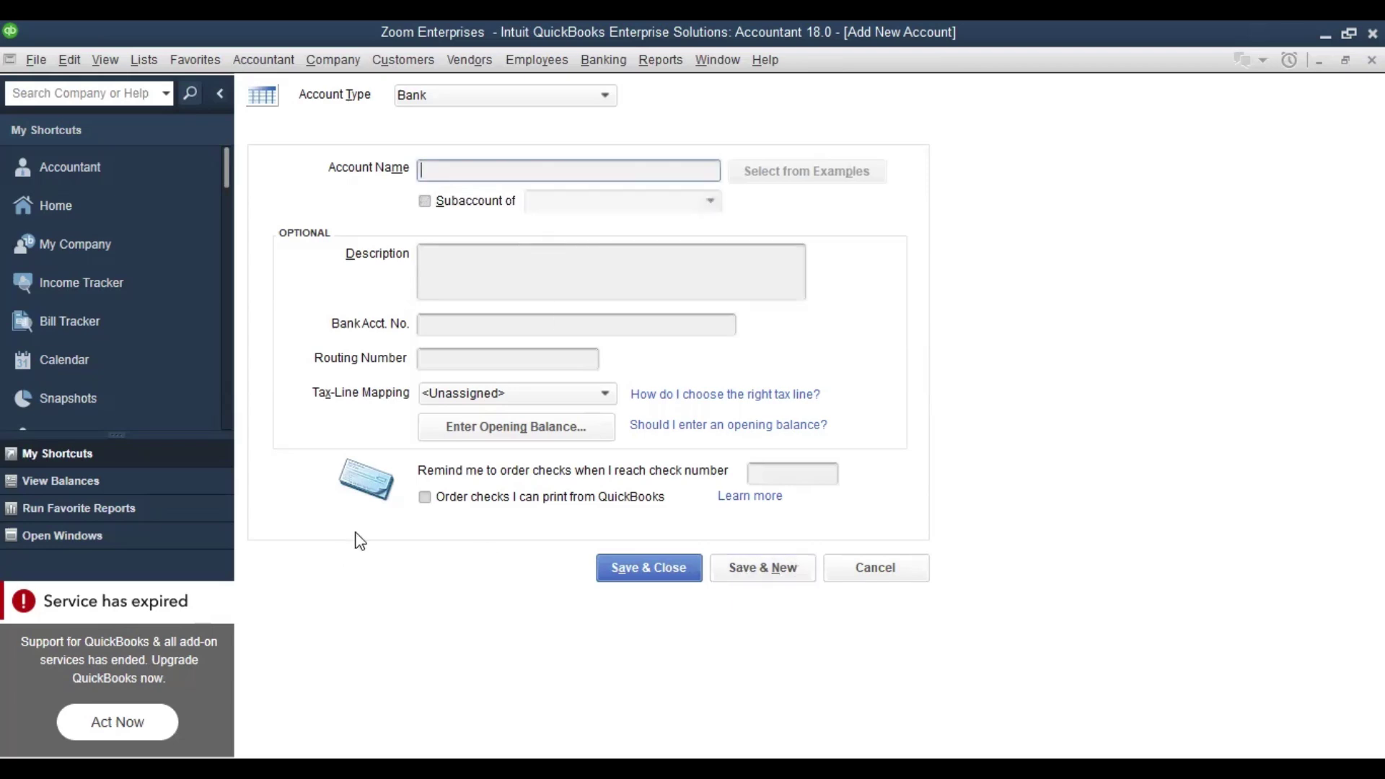
# Add "Meezan Bank Ltd" as a subaccount of Cash & Bank, finish adding bank accounts and decline the bank feed setup
pyautogui.write('Meezan Bank Ltd')
pyautogui.click(426, 202)
pyautogui.click(710, 203)
pyautogui.press('Down')
pyautogui.press('Return')
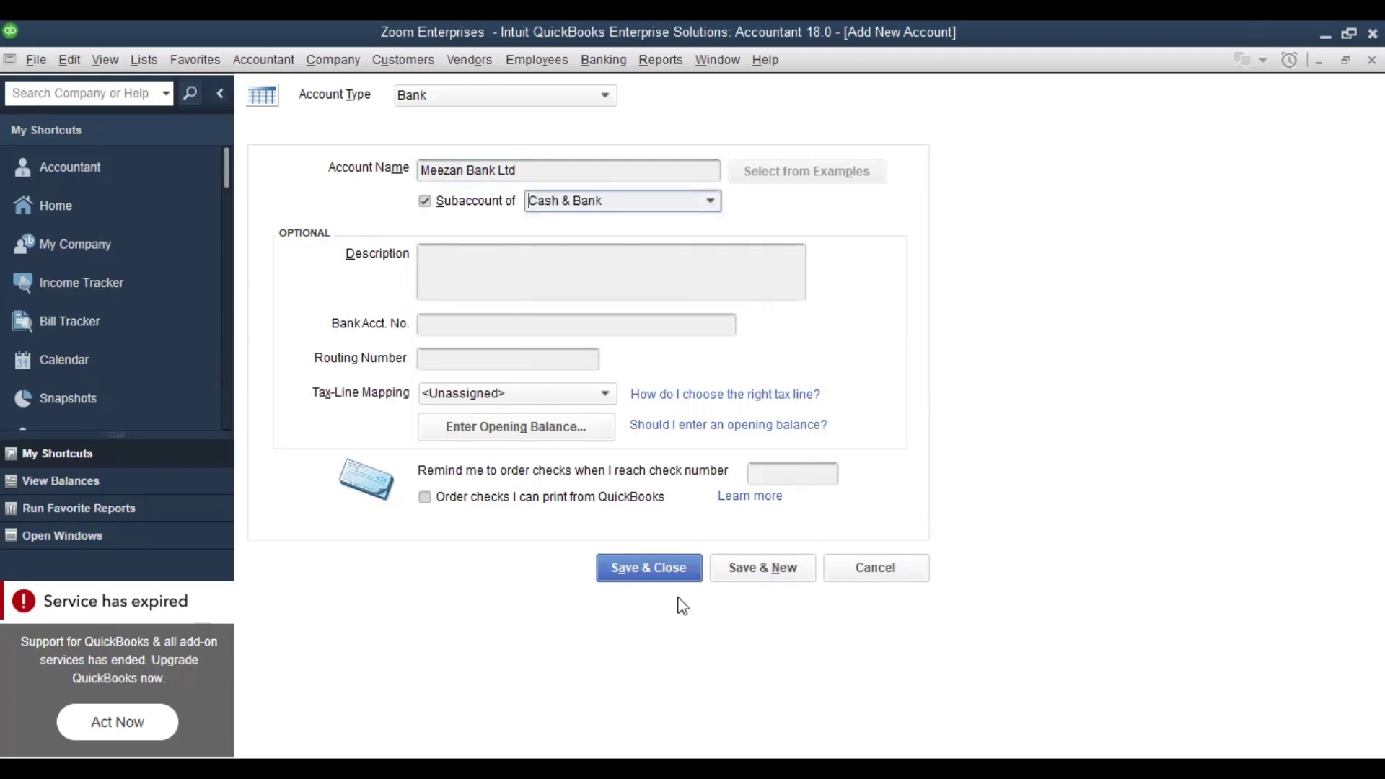
pyautogui.click(678, 568)
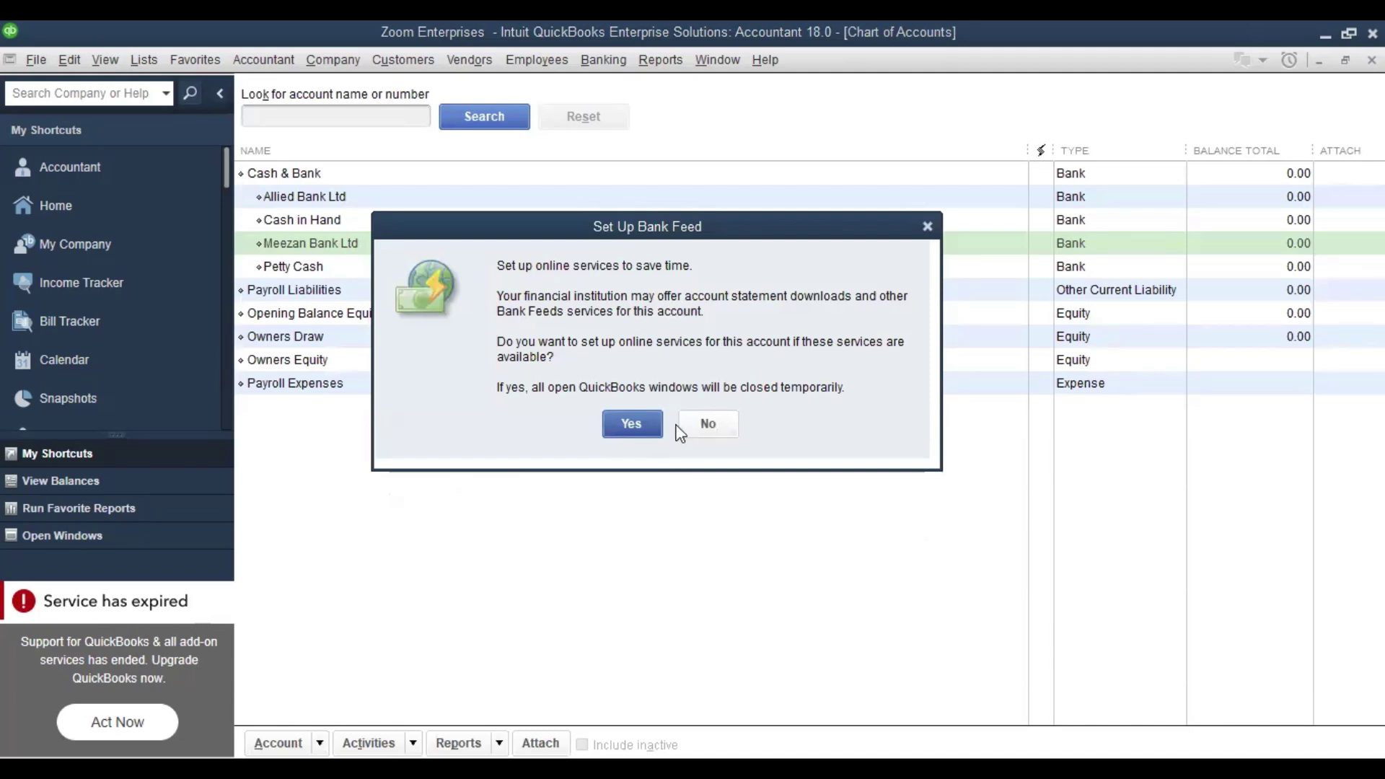
pyautogui.click(707, 426)
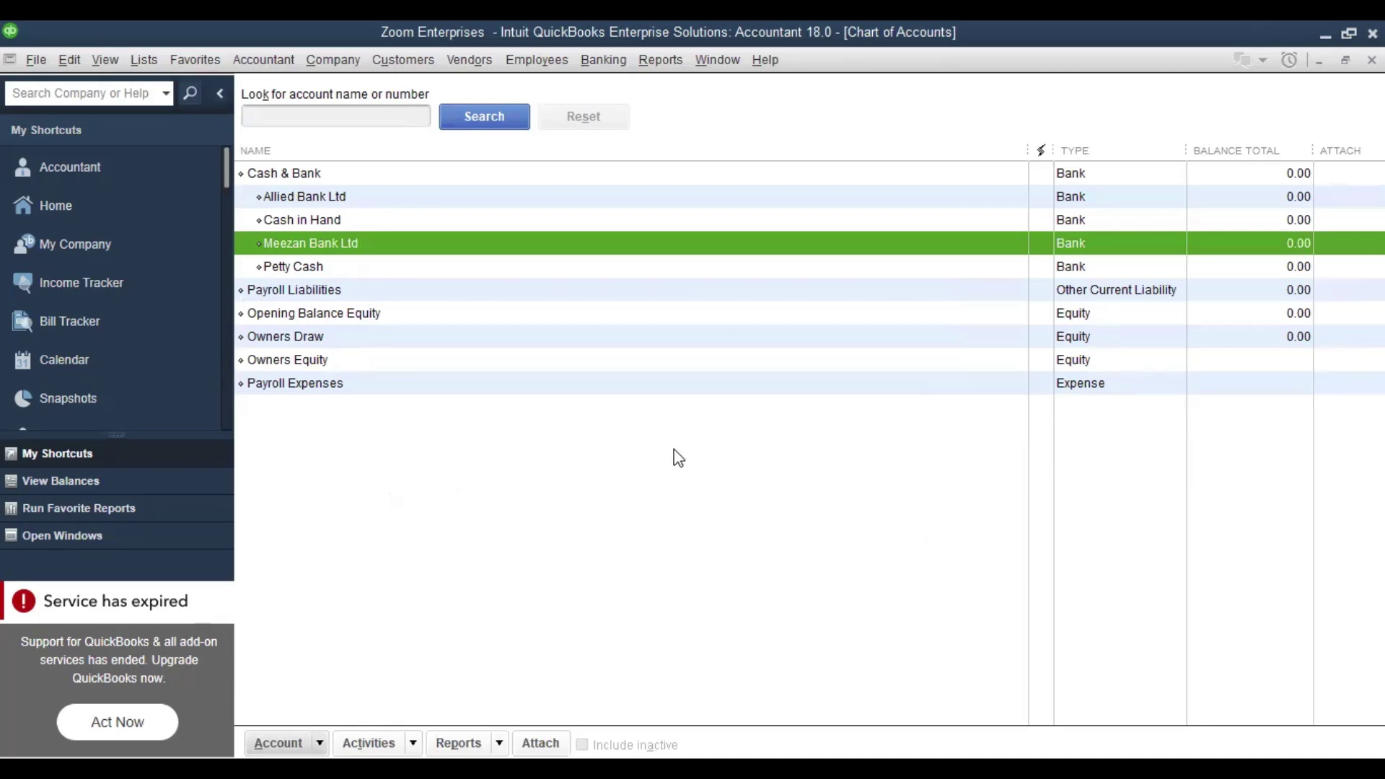
pyautogui.click(300, 177)
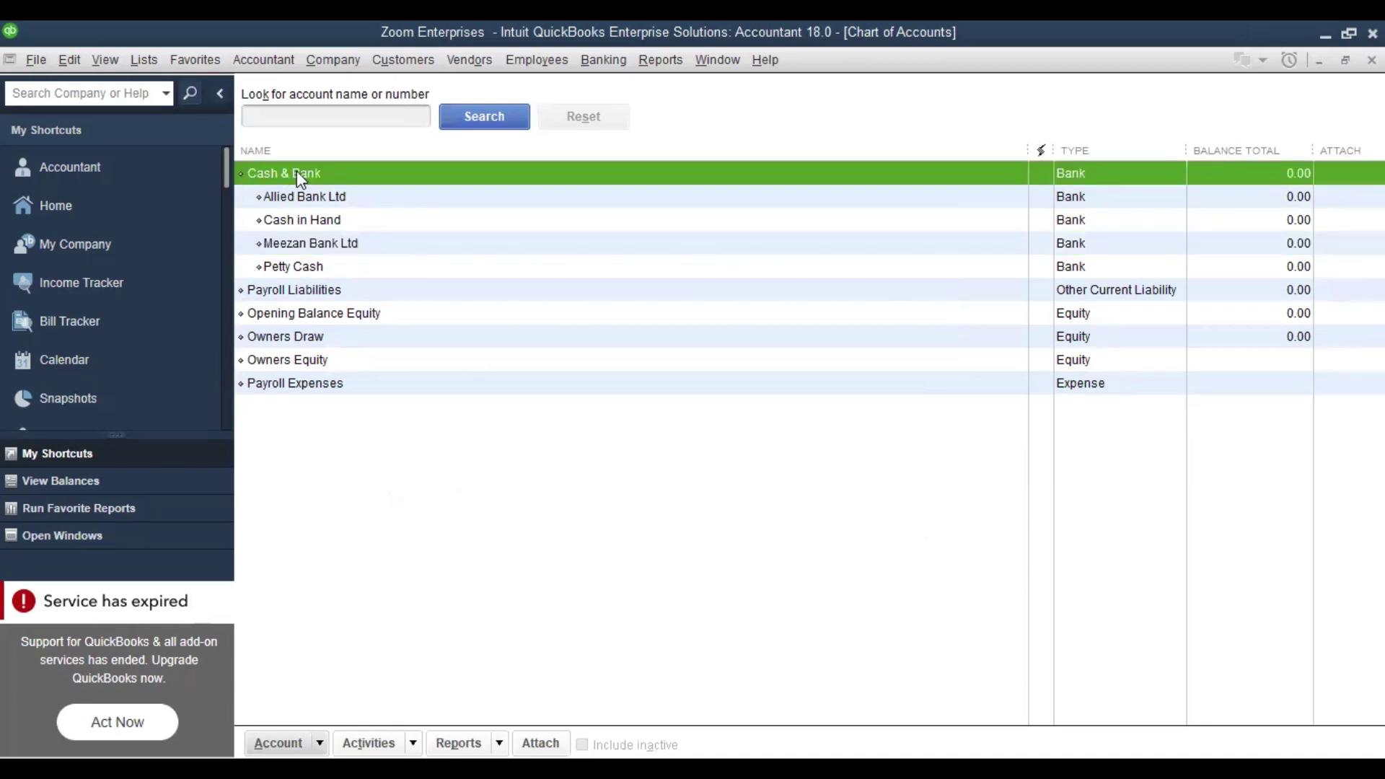
pyautogui.click(313, 268)
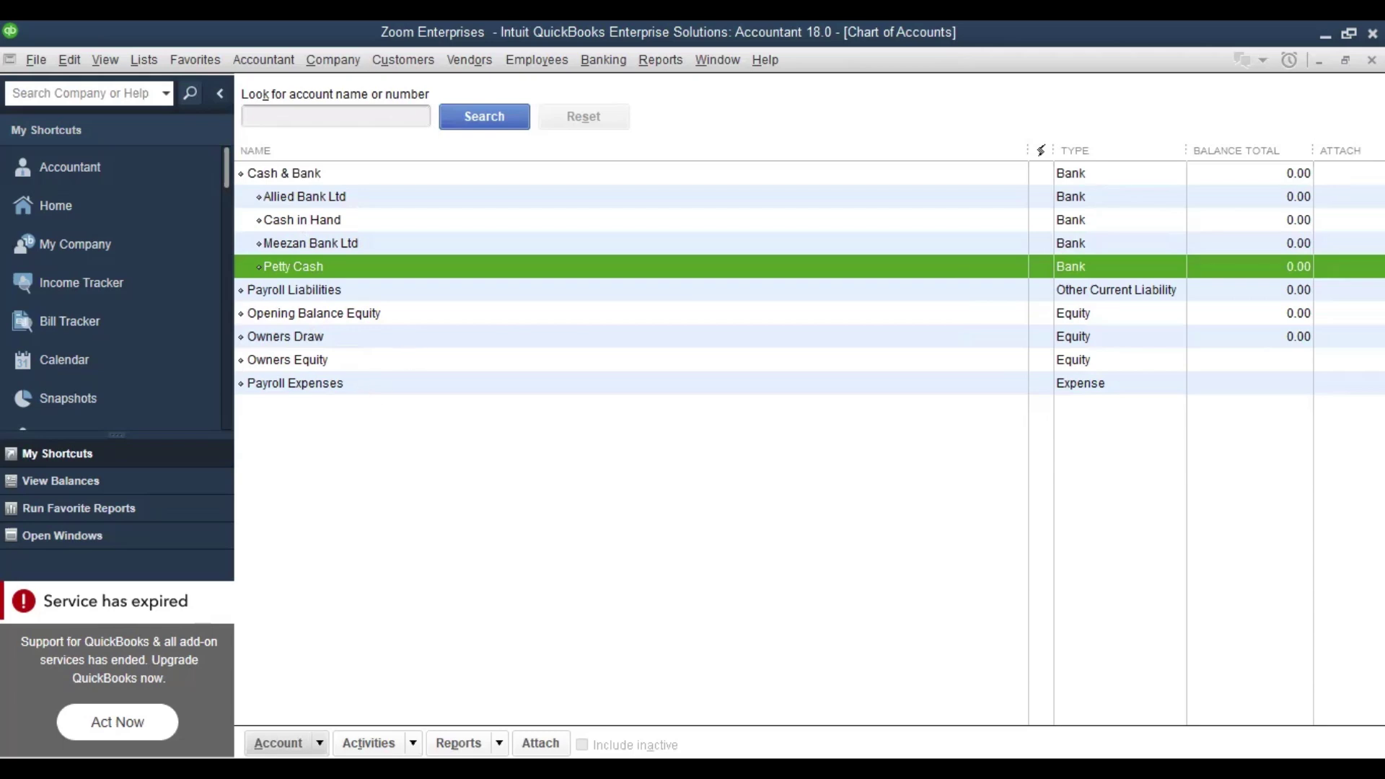
# Begin a new account of type Accounts Receivable from the chart of accounts
pyautogui.hotkey('ctrl', 'n')
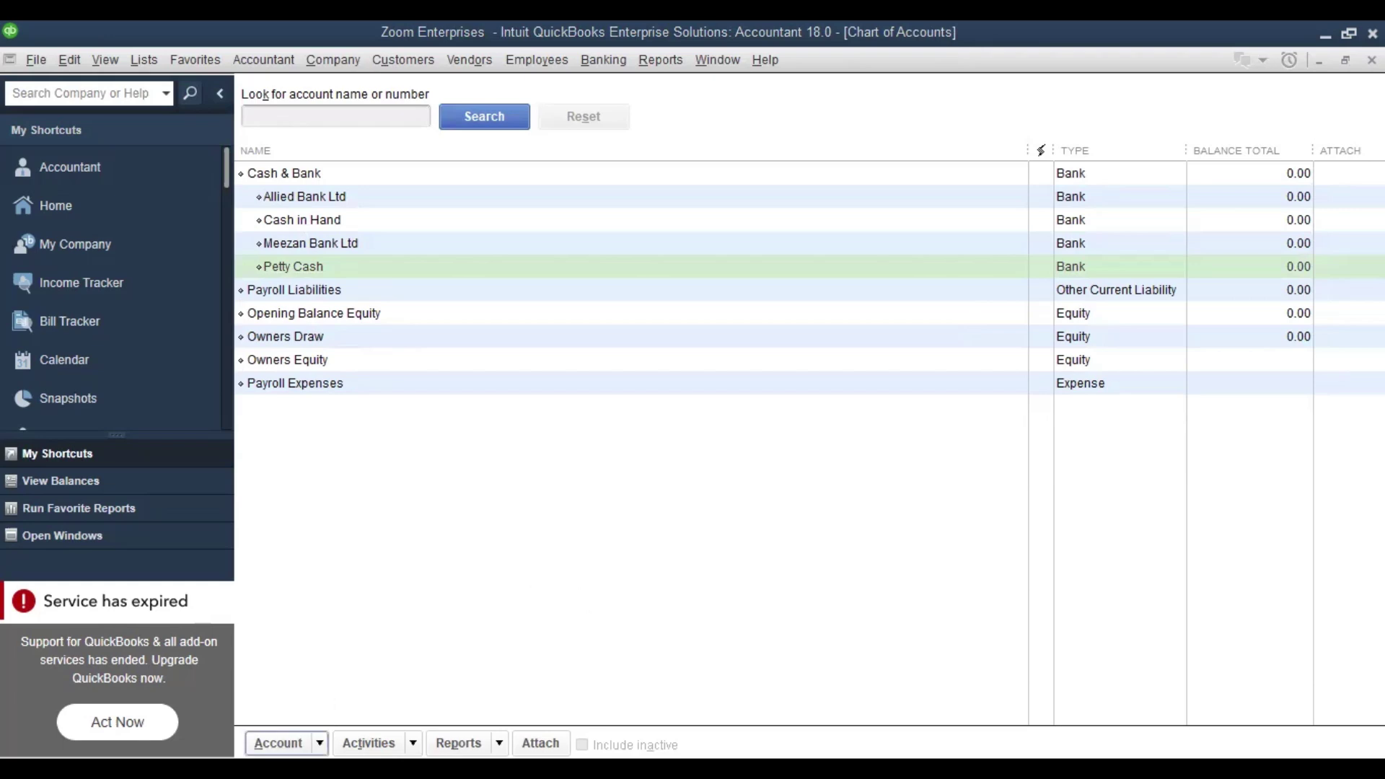
pyautogui.click(289, 743)
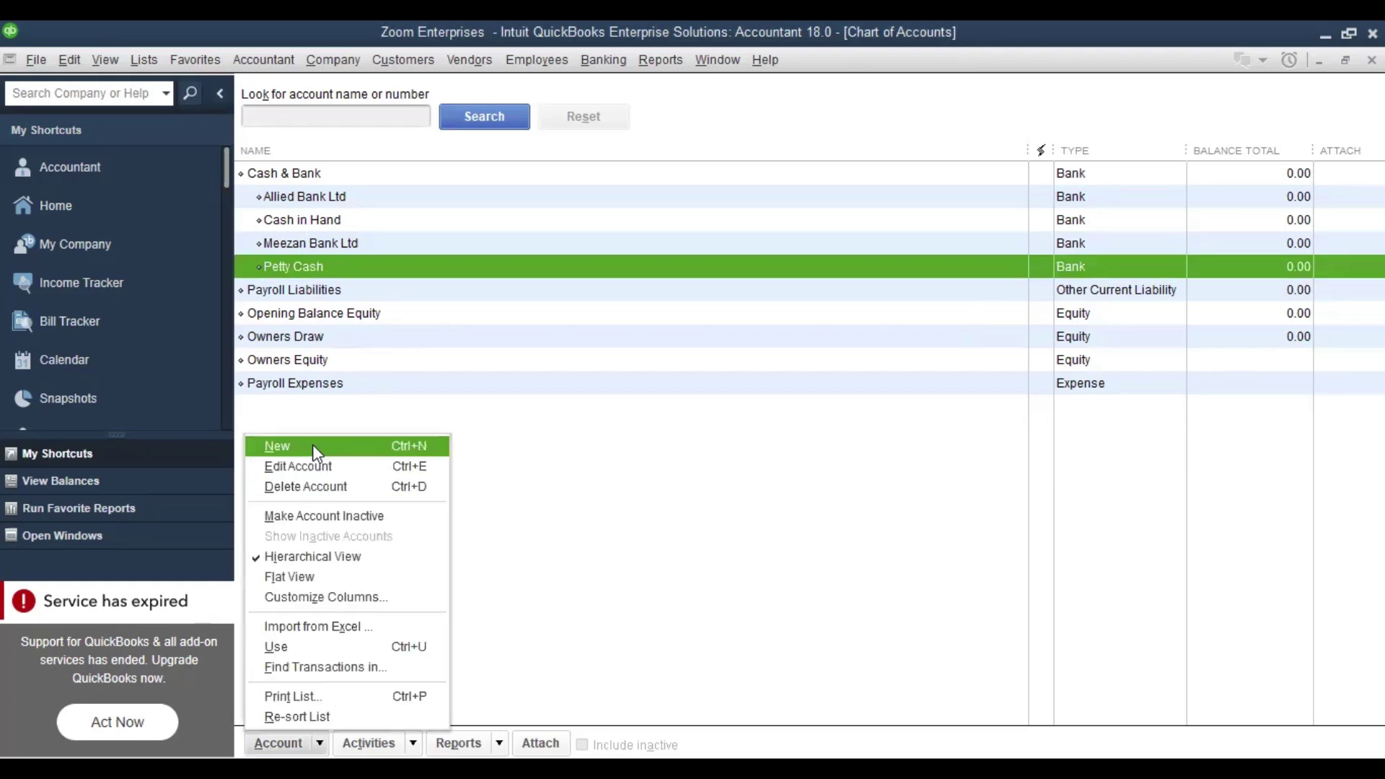
pyautogui.click(313, 445)
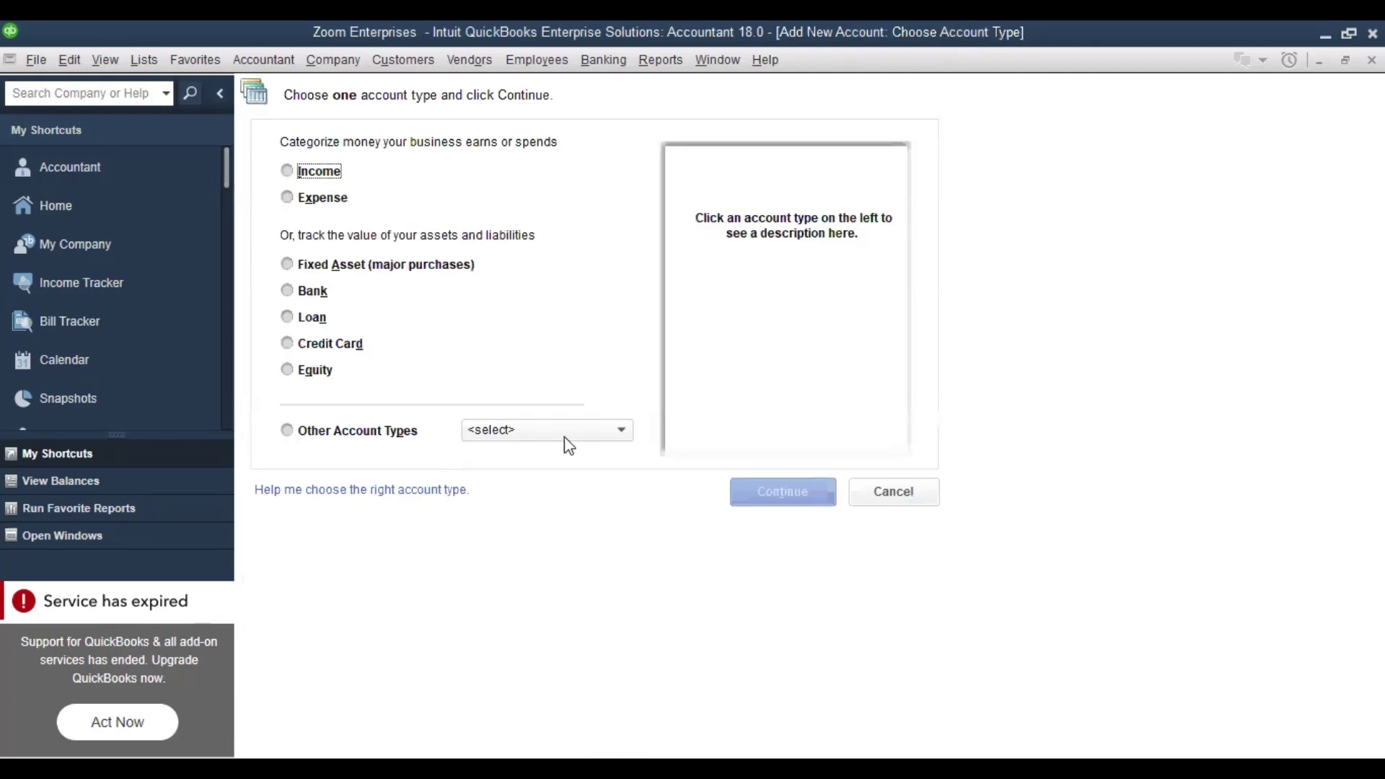
pyautogui.click(568, 430)
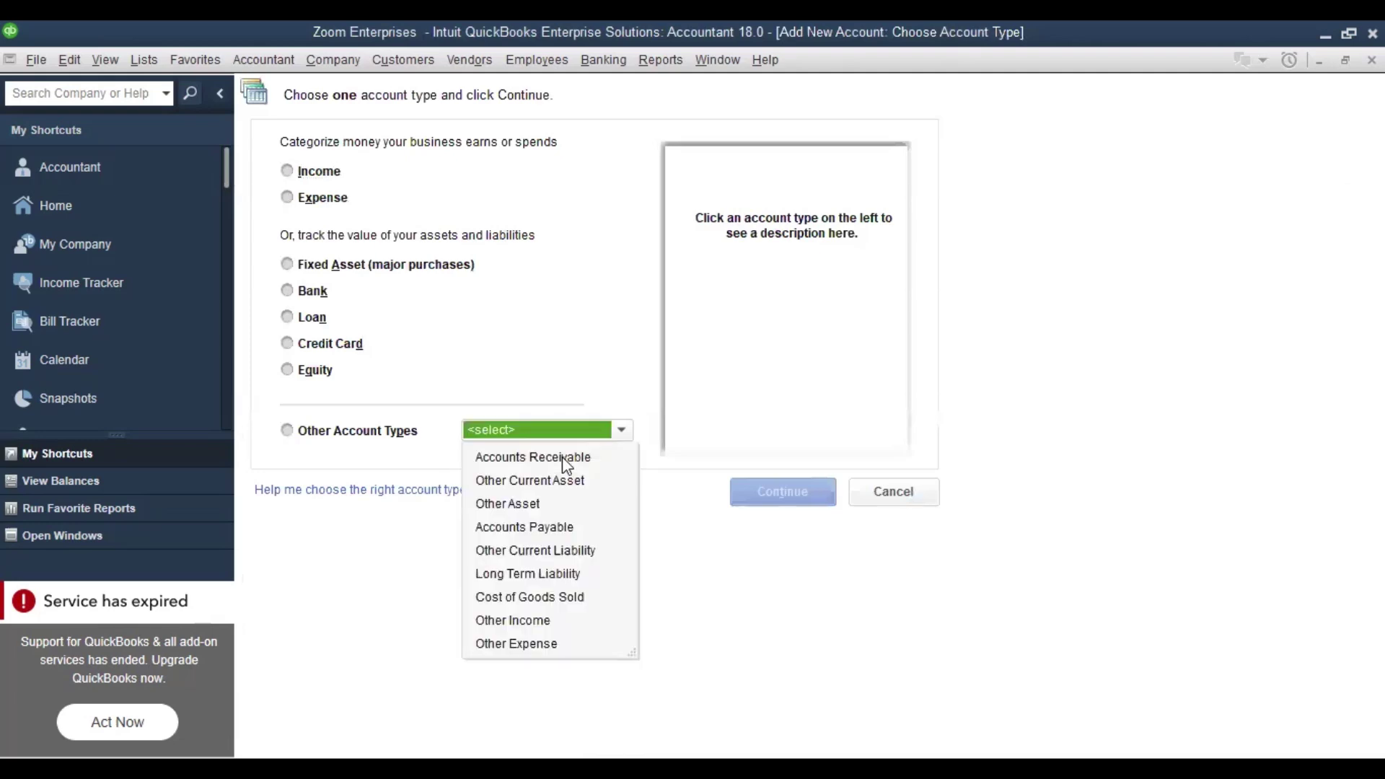
pyautogui.click(797, 498)
pyautogui.click(796, 498)
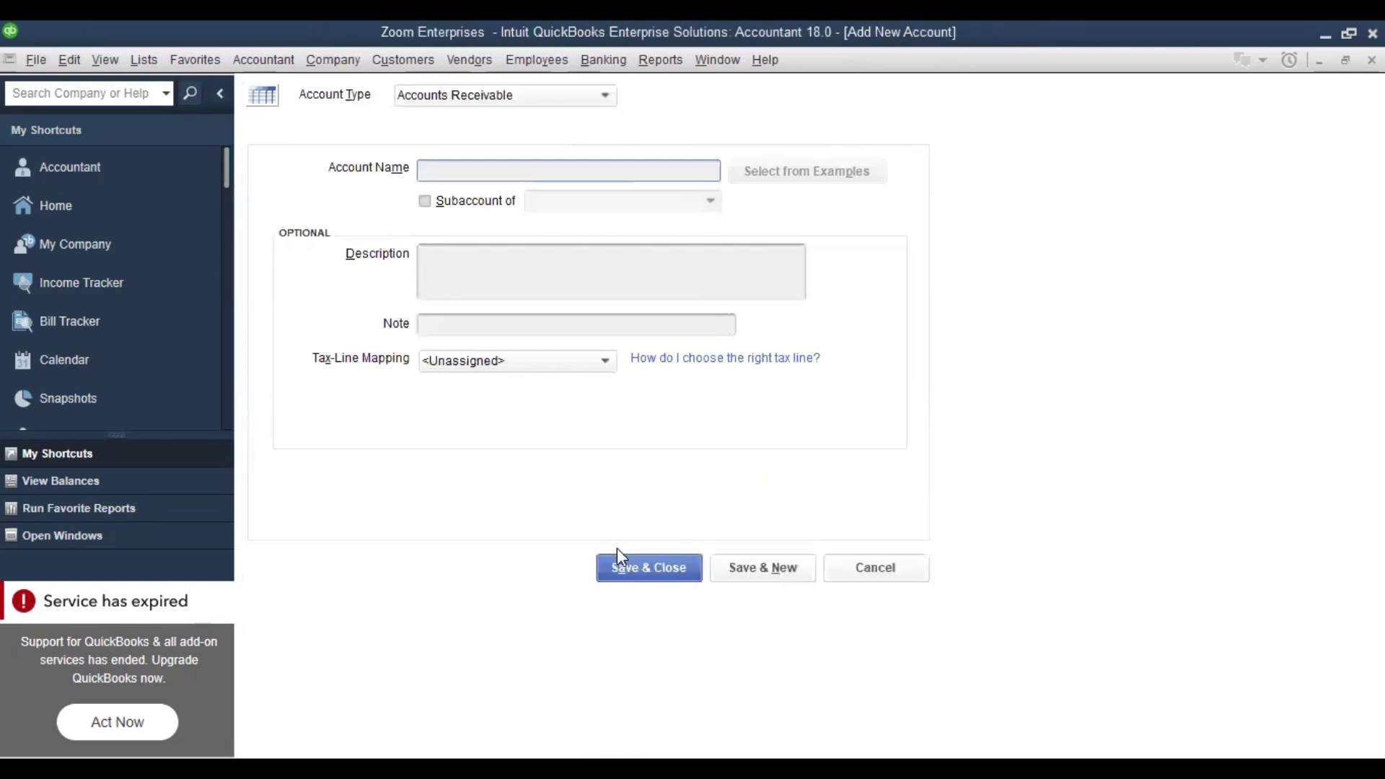
# Name the receivable account "Receivable from Customers", save it and return to the chart of accounts
pyautogui.write('Receivable from ')
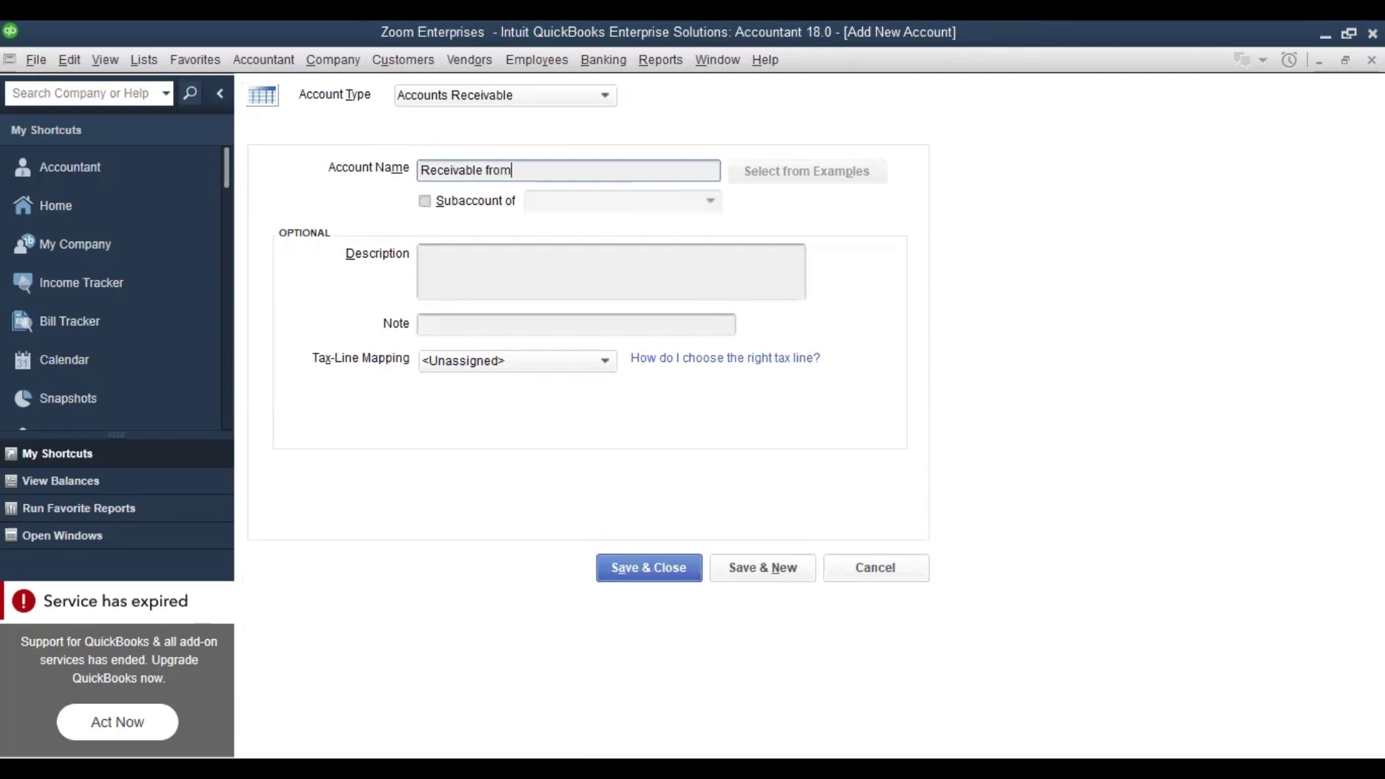
pyautogui.write('Customers')
pyautogui.click(732, 567)
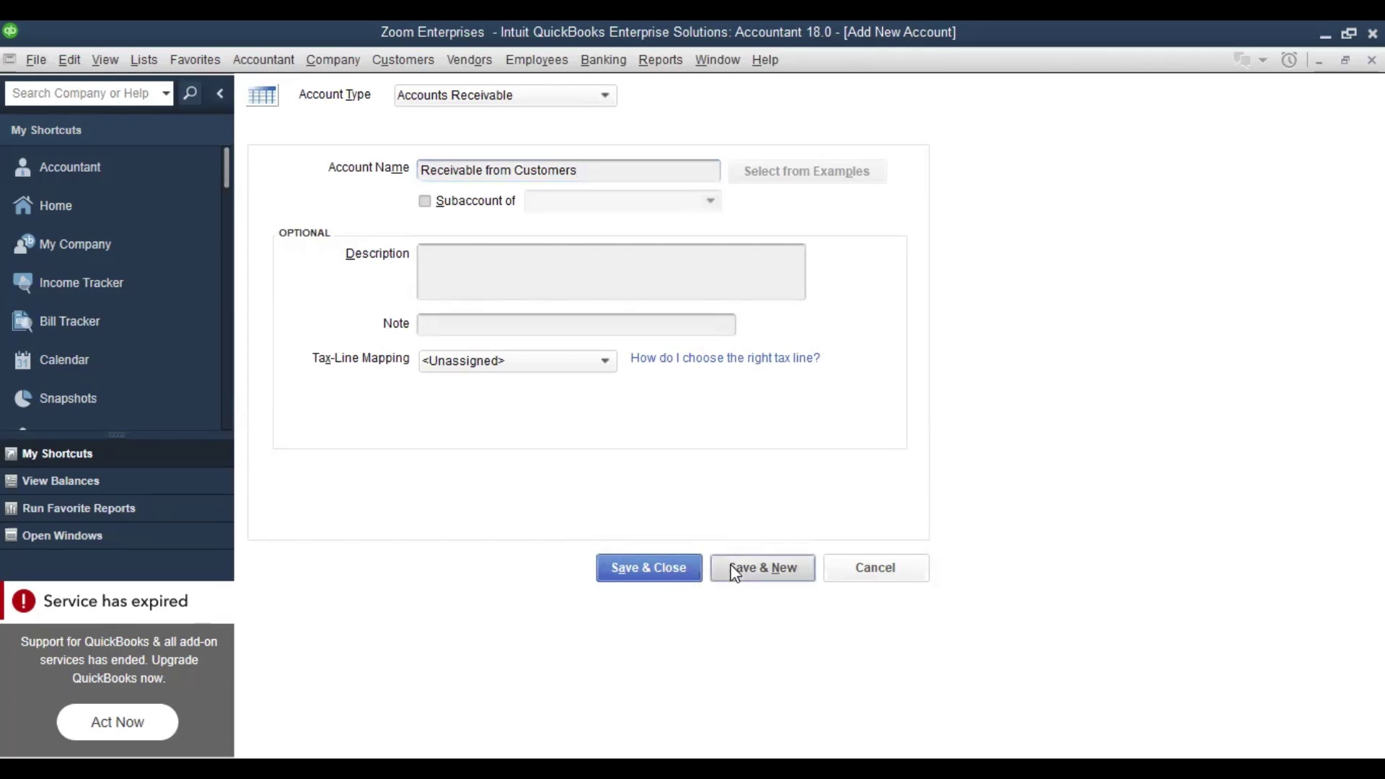
pyautogui.click(872, 569)
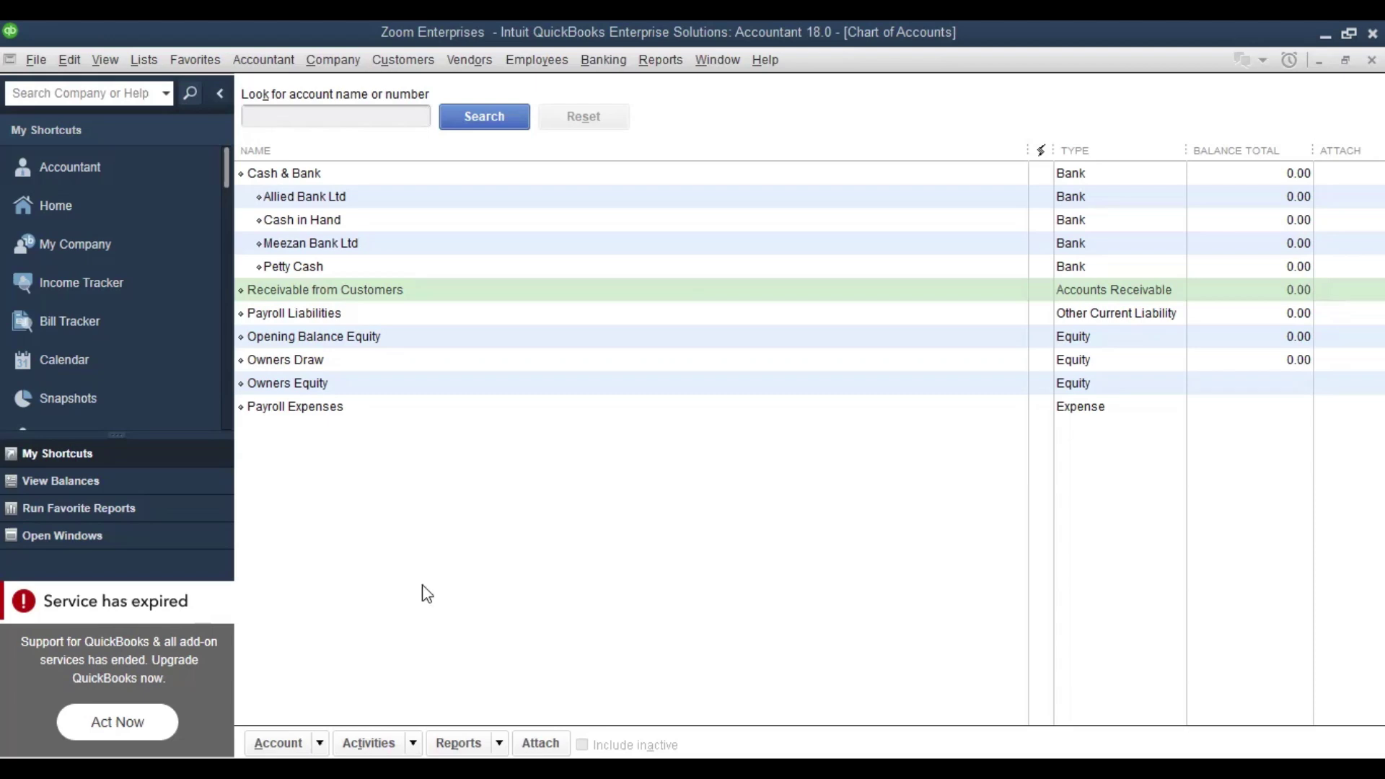
# Begin a new account of type Other Current Asset from the chart of accounts
pyautogui.click(287, 744)
pyautogui.click(321, 448)
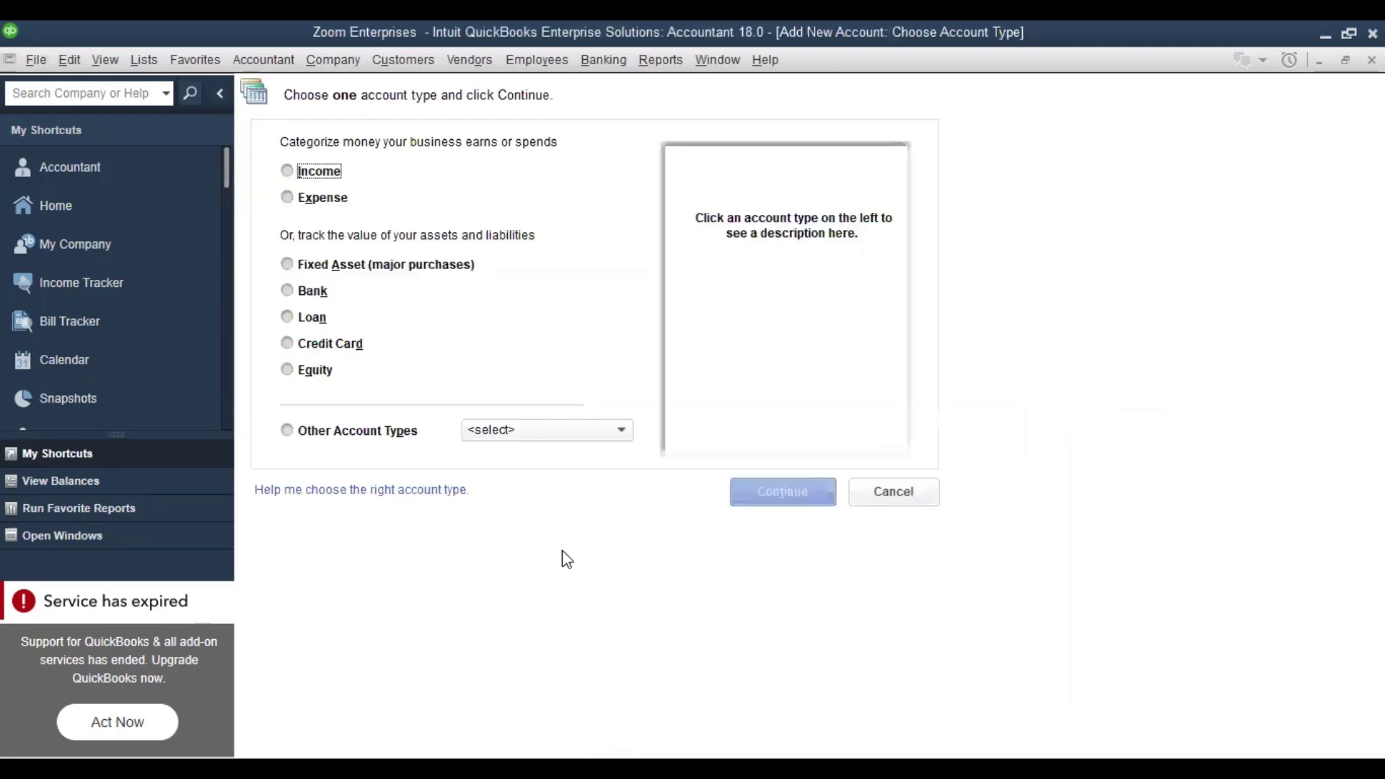
pyautogui.click(607, 432)
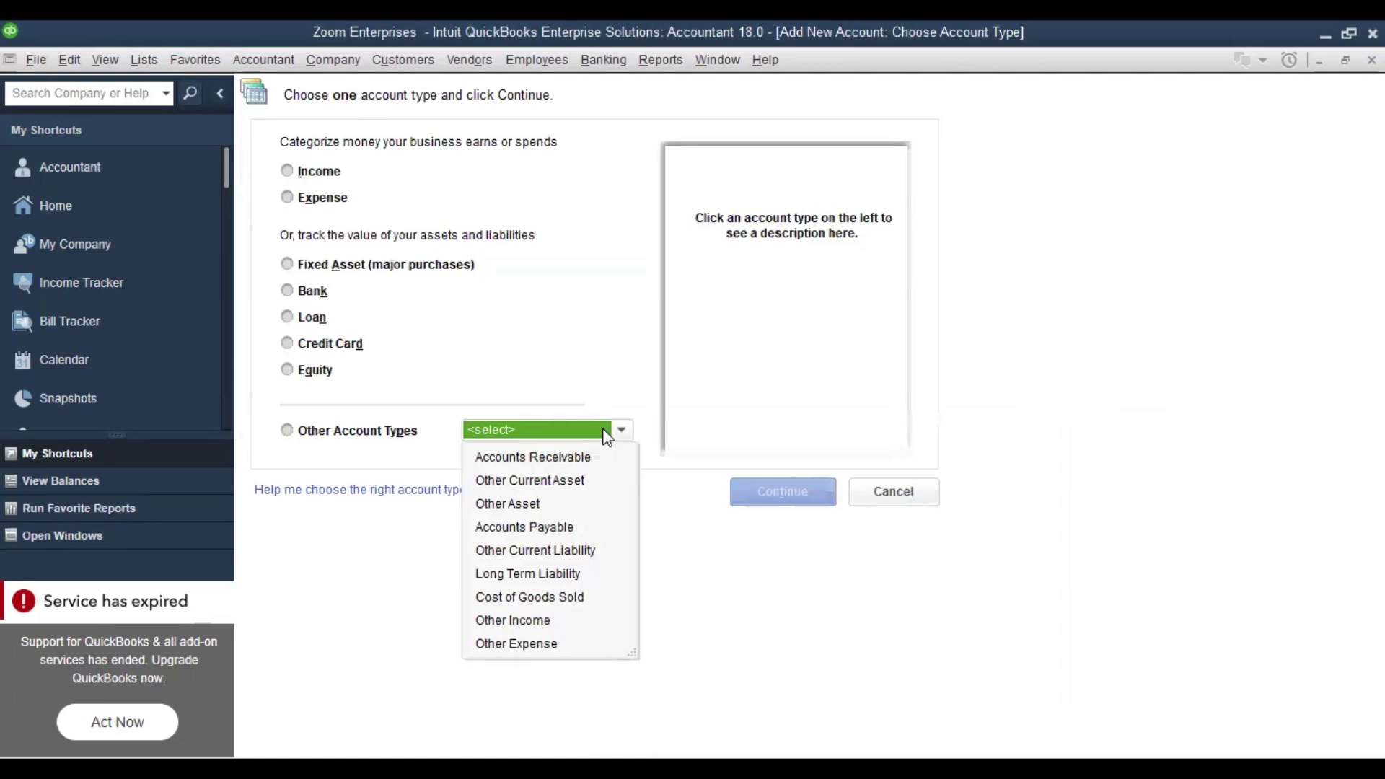
pyautogui.click(620, 431)
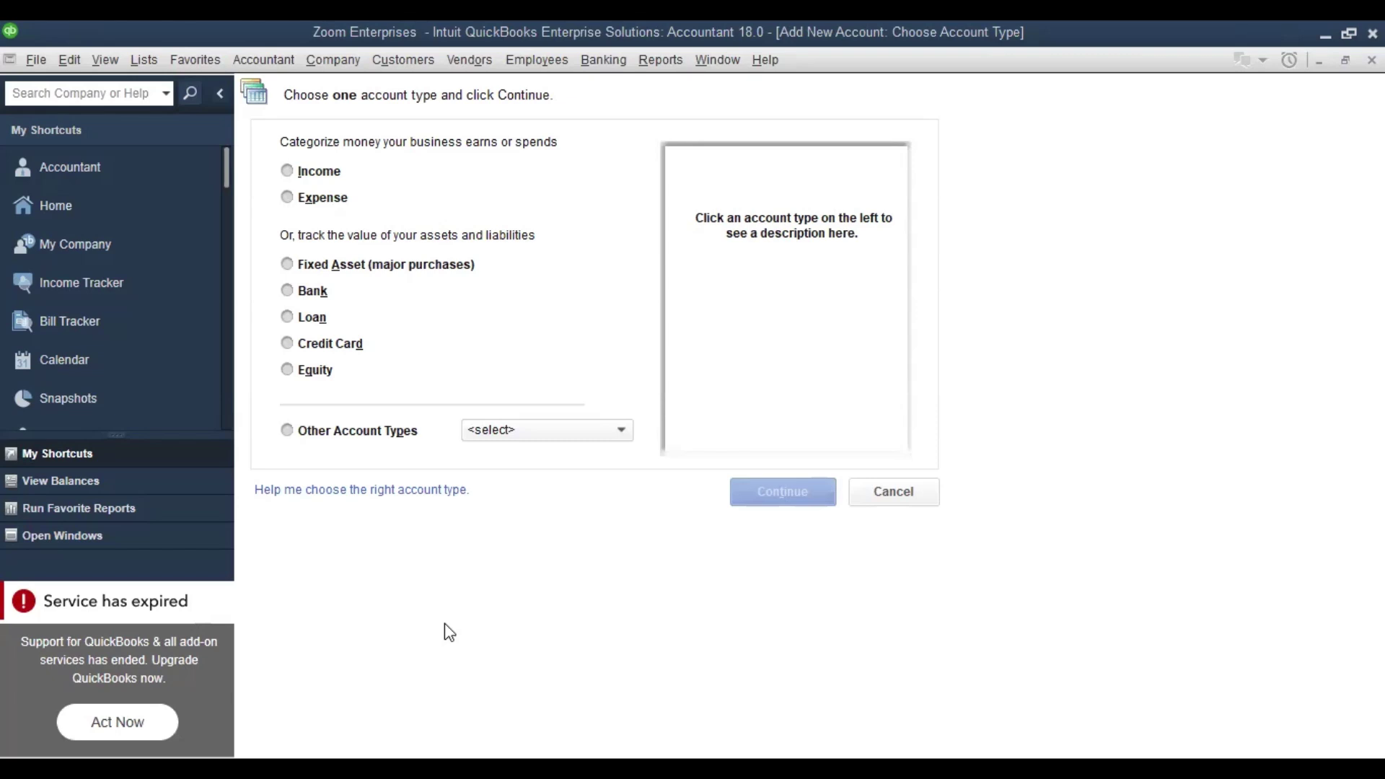
pyautogui.click(622, 432)
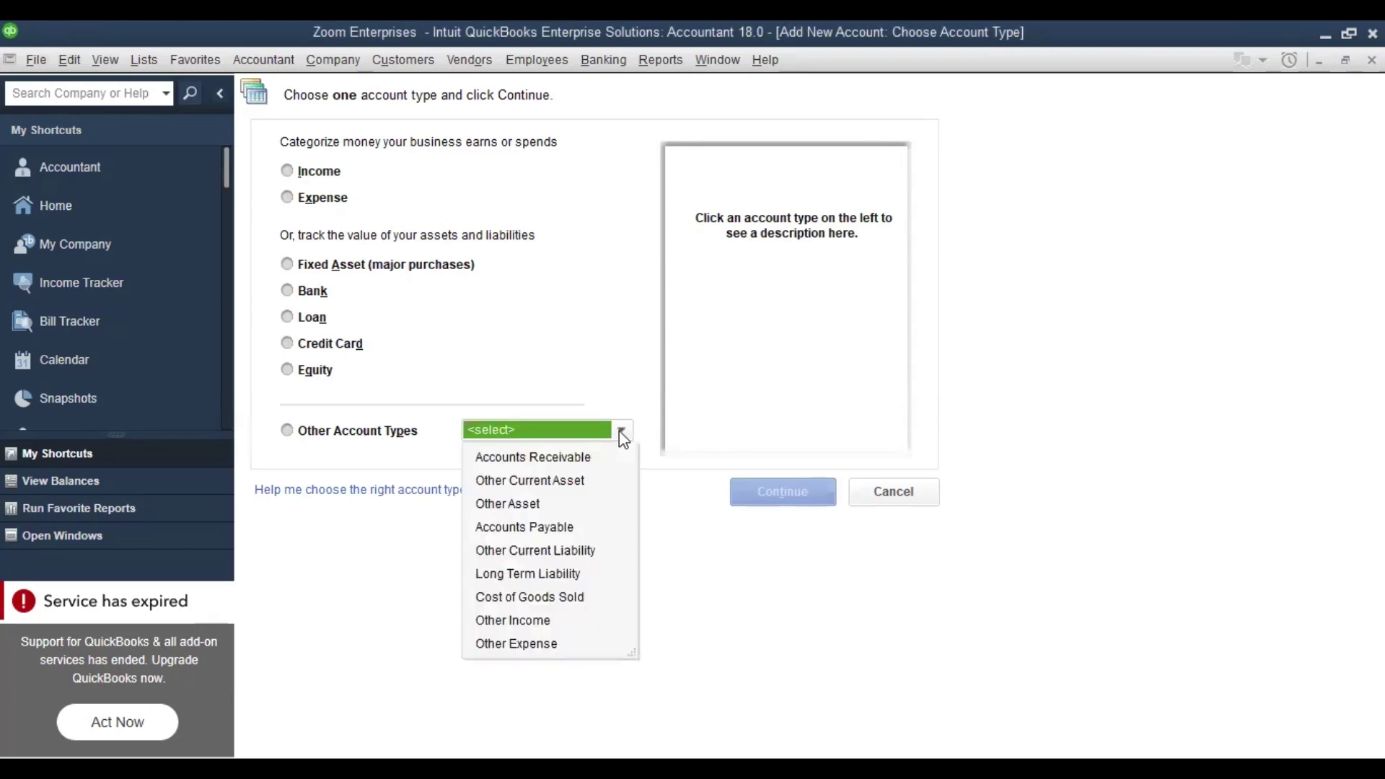
pyautogui.click(566, 482)
pyautogui.click(785, 492)
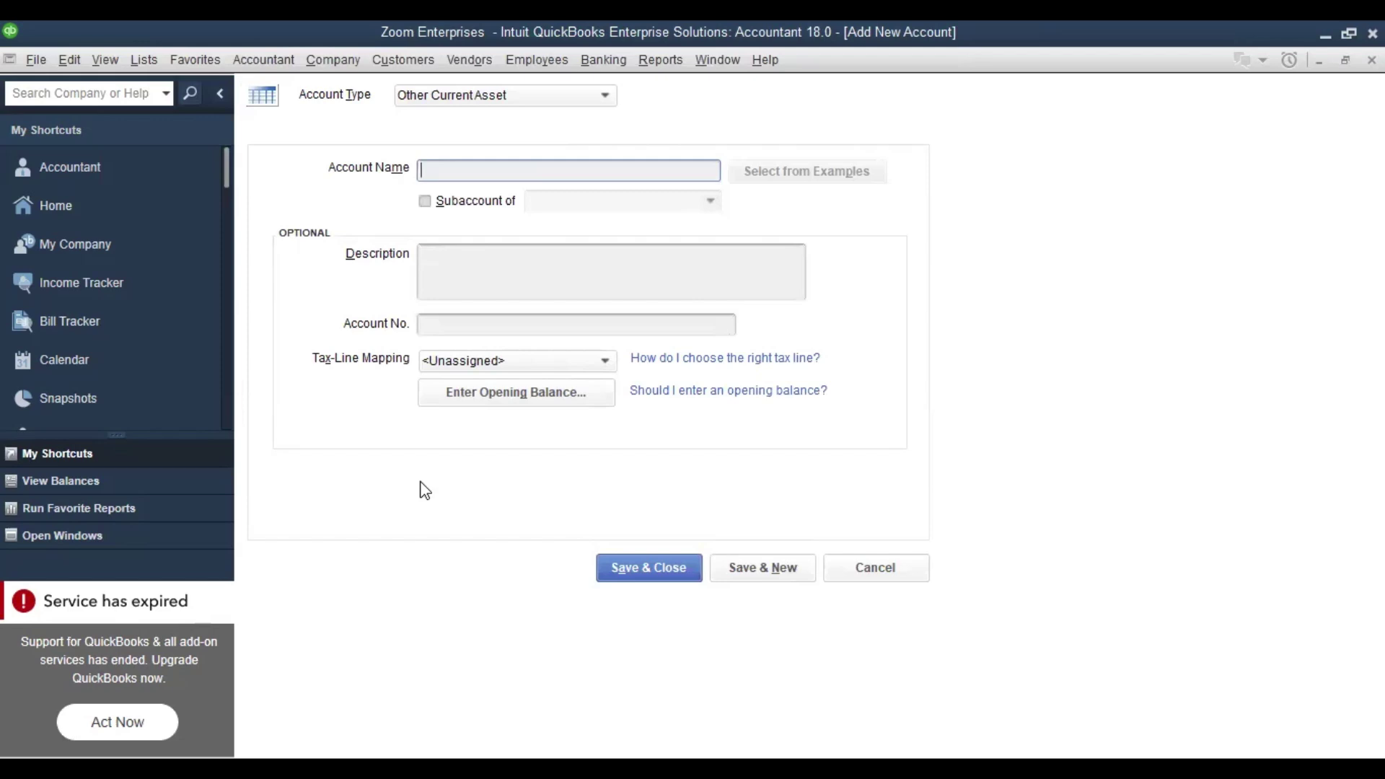
# Save current asset accounts named "WHT u/s 153(1)1", "WHT u/s 153(1)b" and "WHT u/s 153(1)c", continuing with a new account after each
pyautogui.write('WHT u/s 153(1)1')
pyautogui.click(742, 561)
pyautogui.write('WHT u/s 153(1')
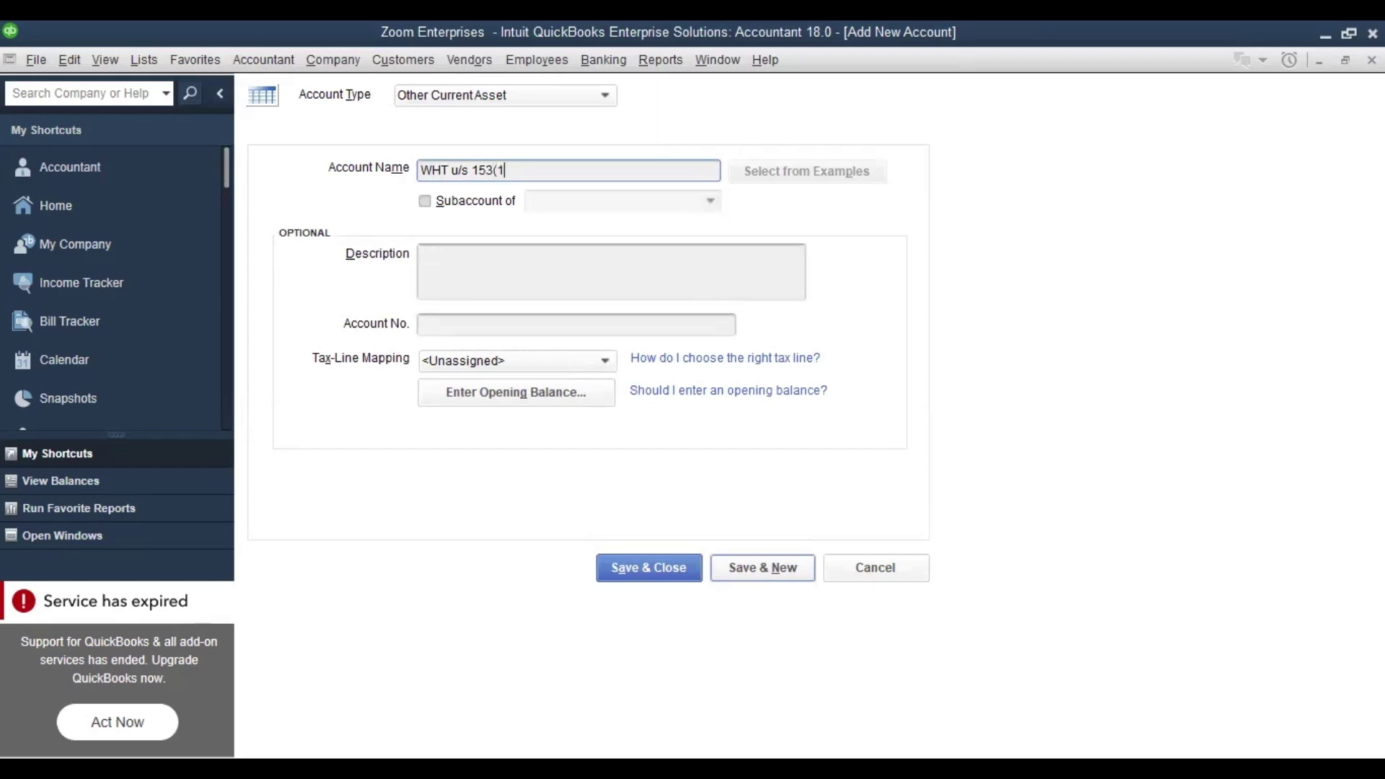
pyautogui.write(')b')
pyautogui.click(744, 565)
pyautogui.write('WHT u/s 153(1)c')
pyautogui.click(780, 571)
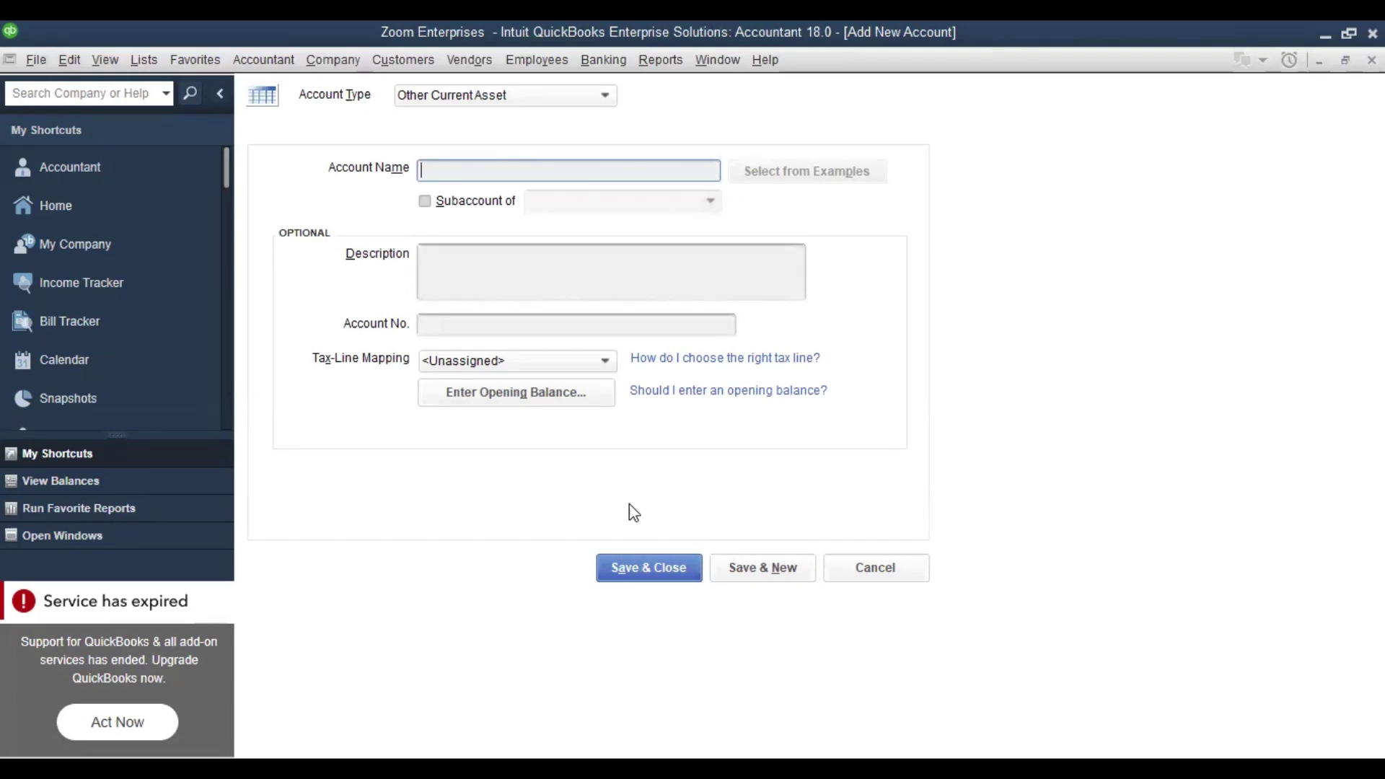
# Add current asset accounts named "WHT u/s 148" and "WHT u/s 236", and return to the chart of accounts
pyautogui.write('WHT')
pyautogui.write('u/s')
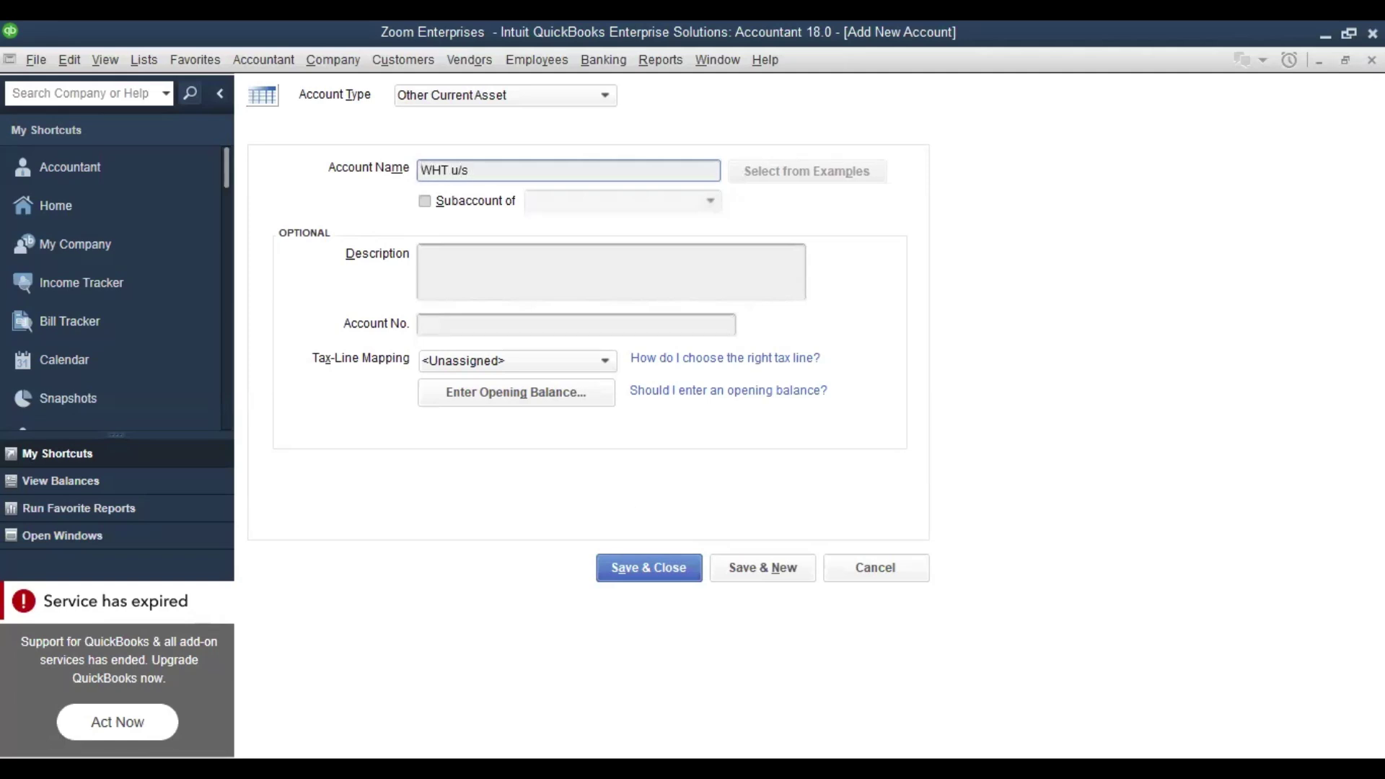
pyautogui.write(' 148')
pyautogui.click(749, 572)
pyautogui.write('WHT u/s 236')
pyautogui.click(650, 570)
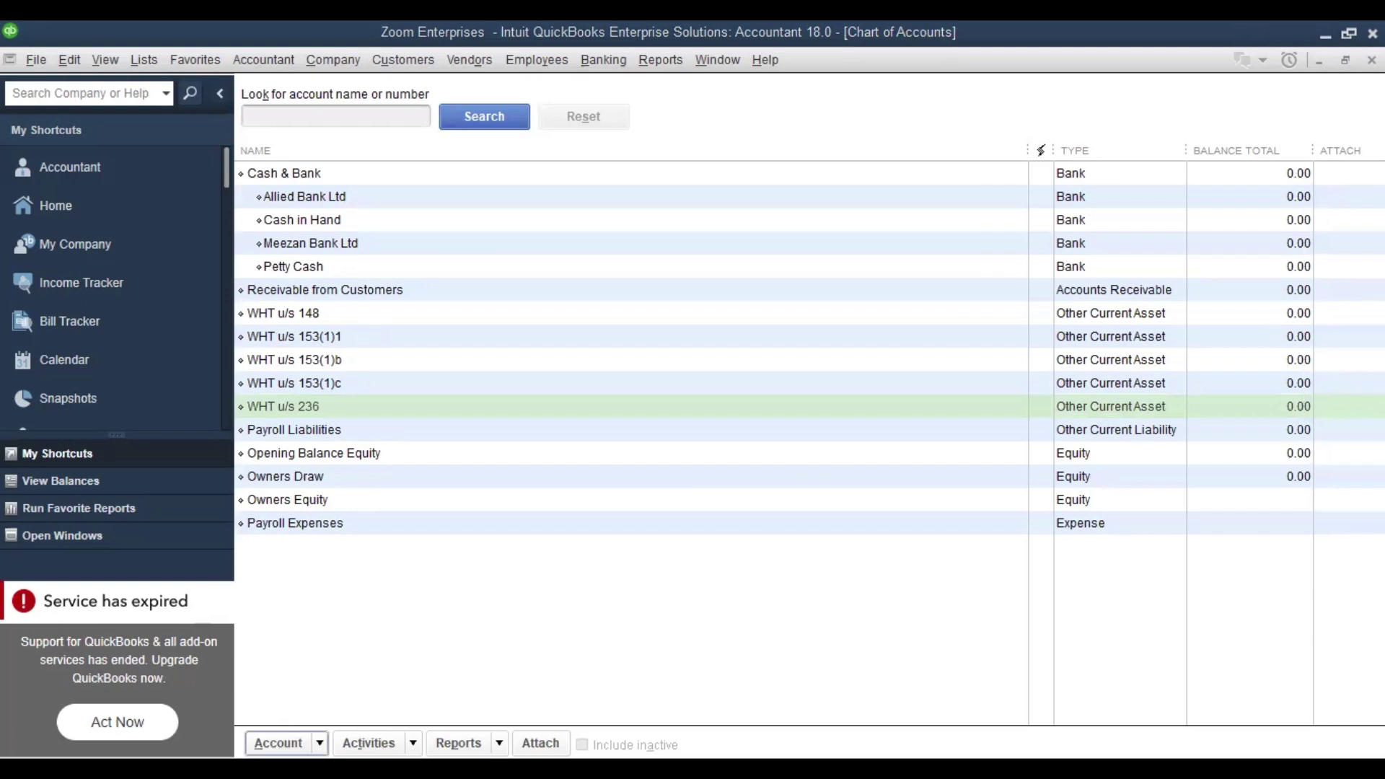
# Add an Other Current Asset account named "Employee Advances", save it and continue with a new account
pyautogui.click(278, 743)
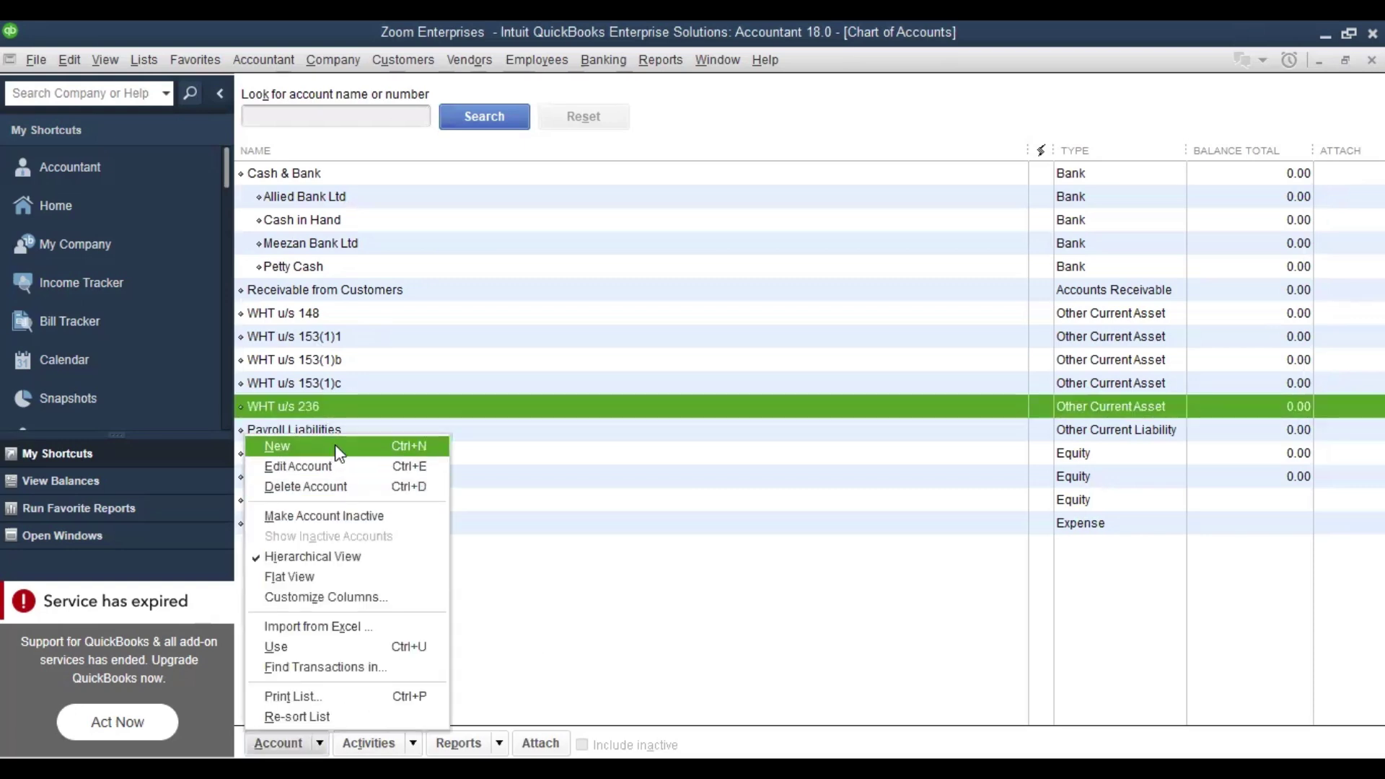
pyautogui.click(336, 444)
pyautogui.click(596, 430)
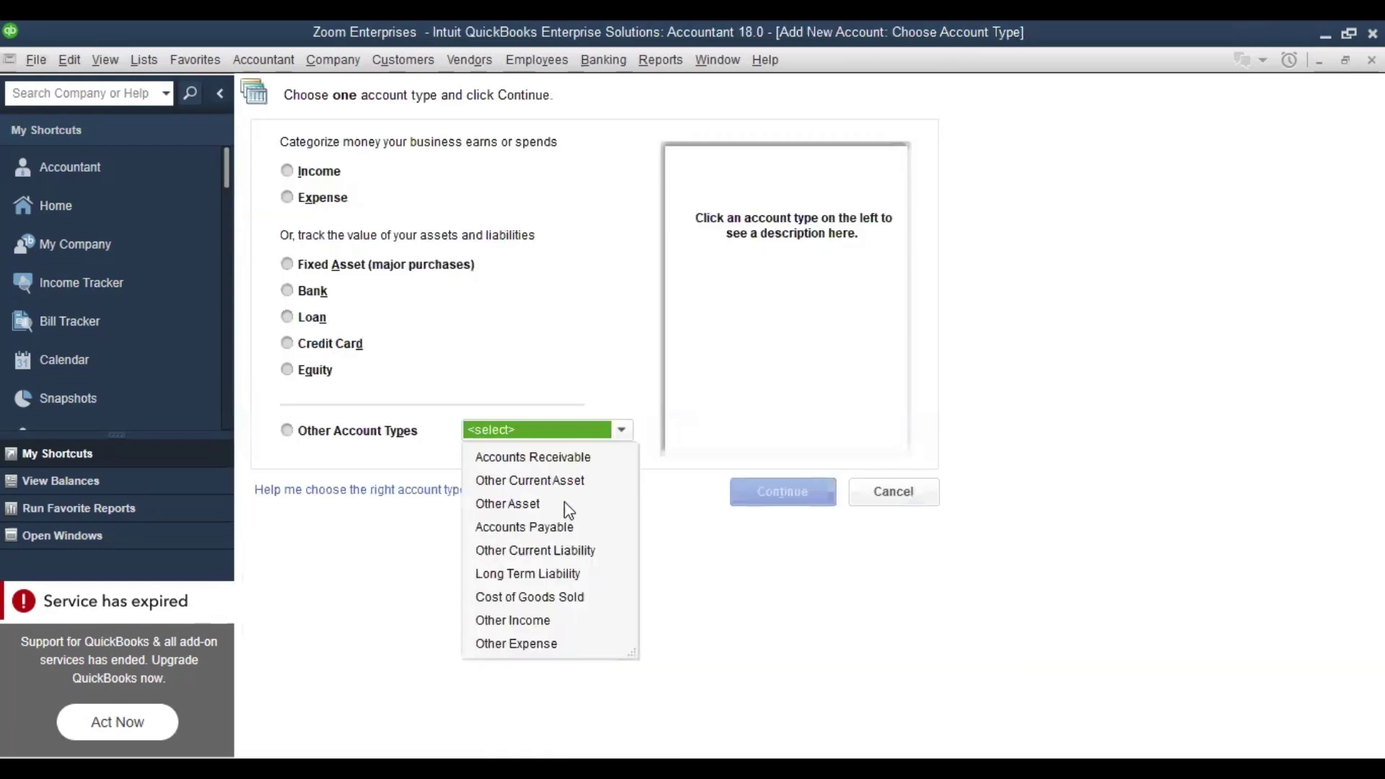
pyautogui.click(563, 480)
pyautogui.click(810, 498)
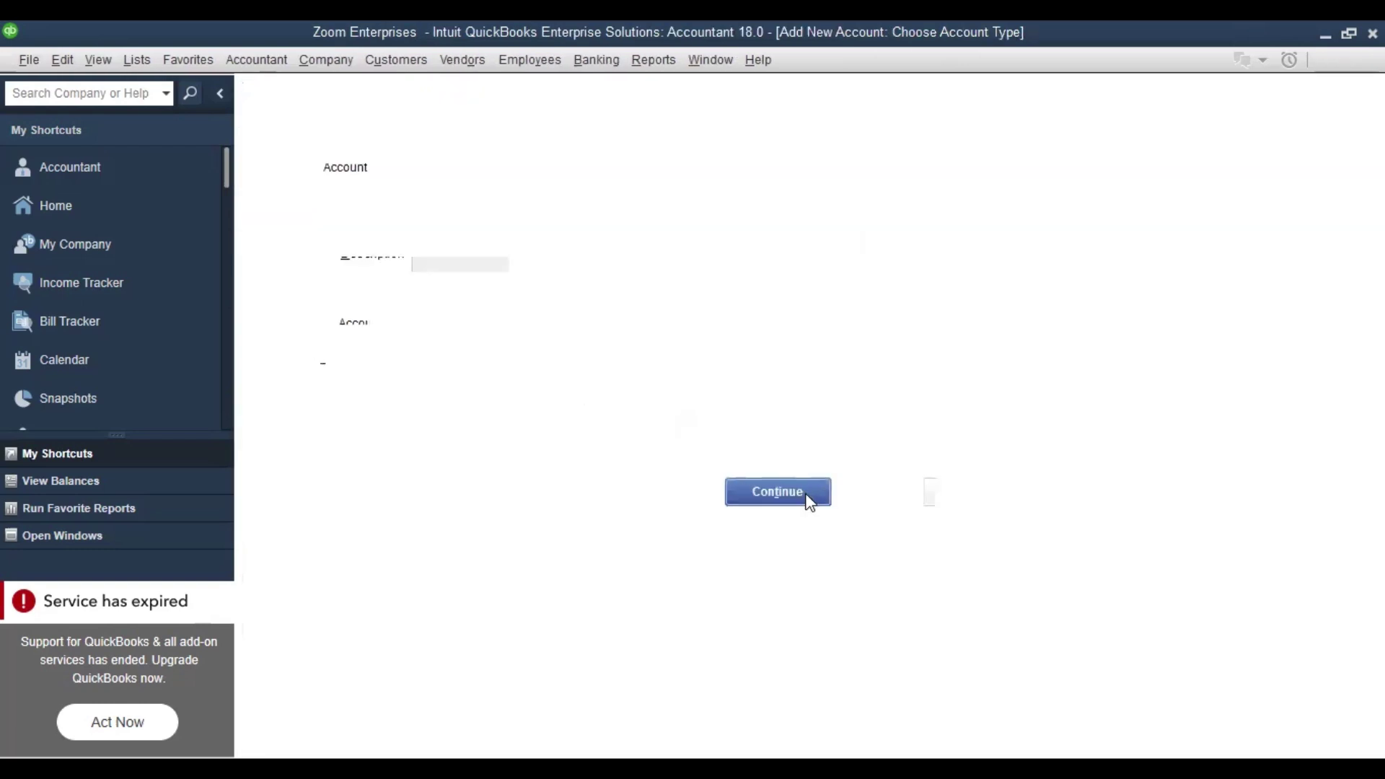
pyautogui.write('Em')
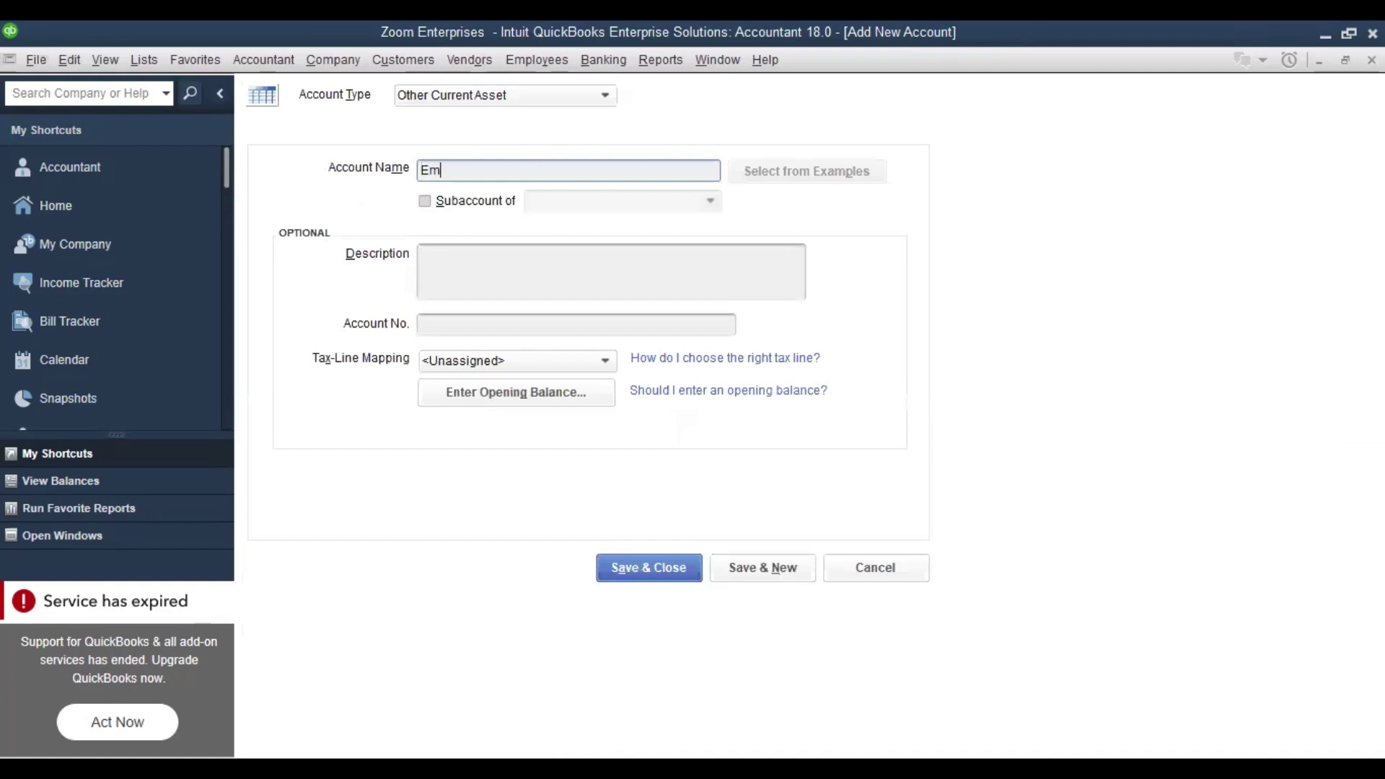
pyautogui.write('ployee Advances')
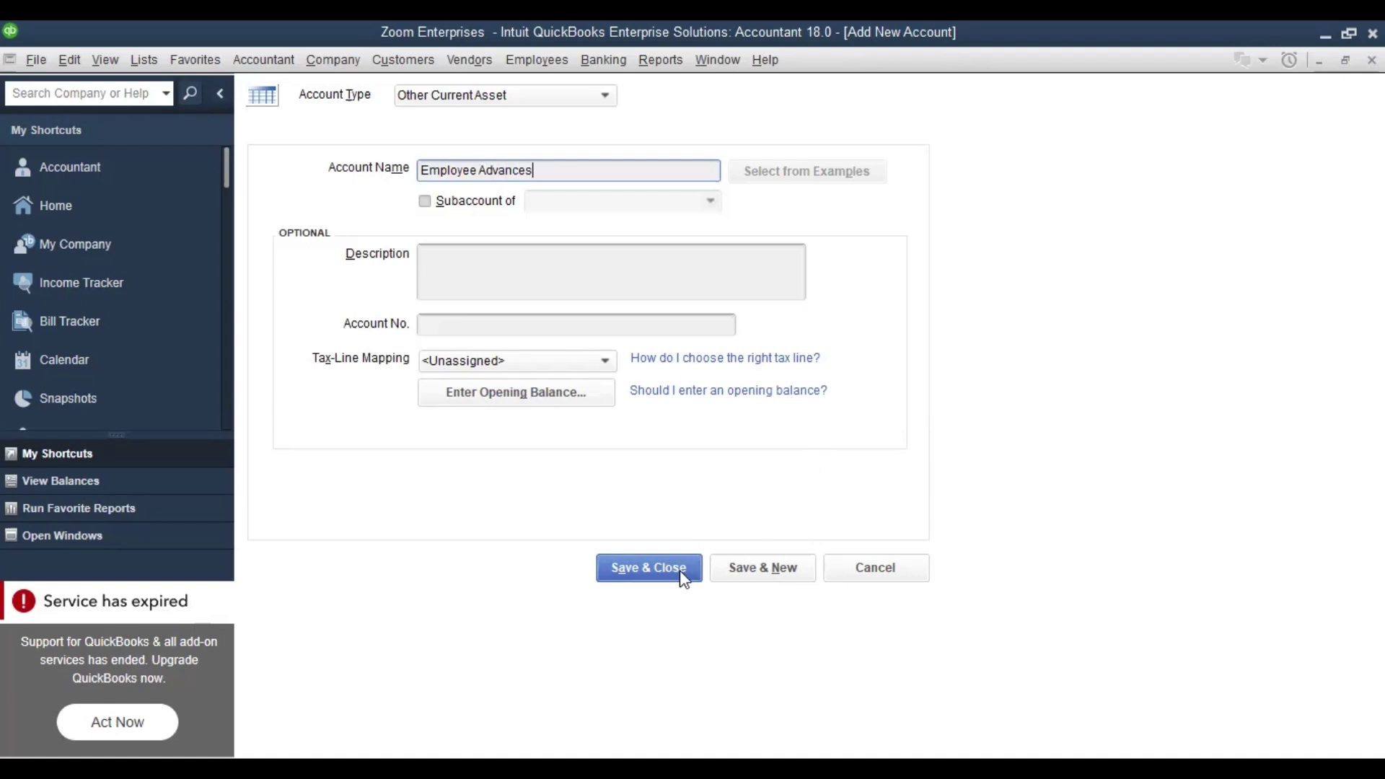
pyautogui.click(735, 575)
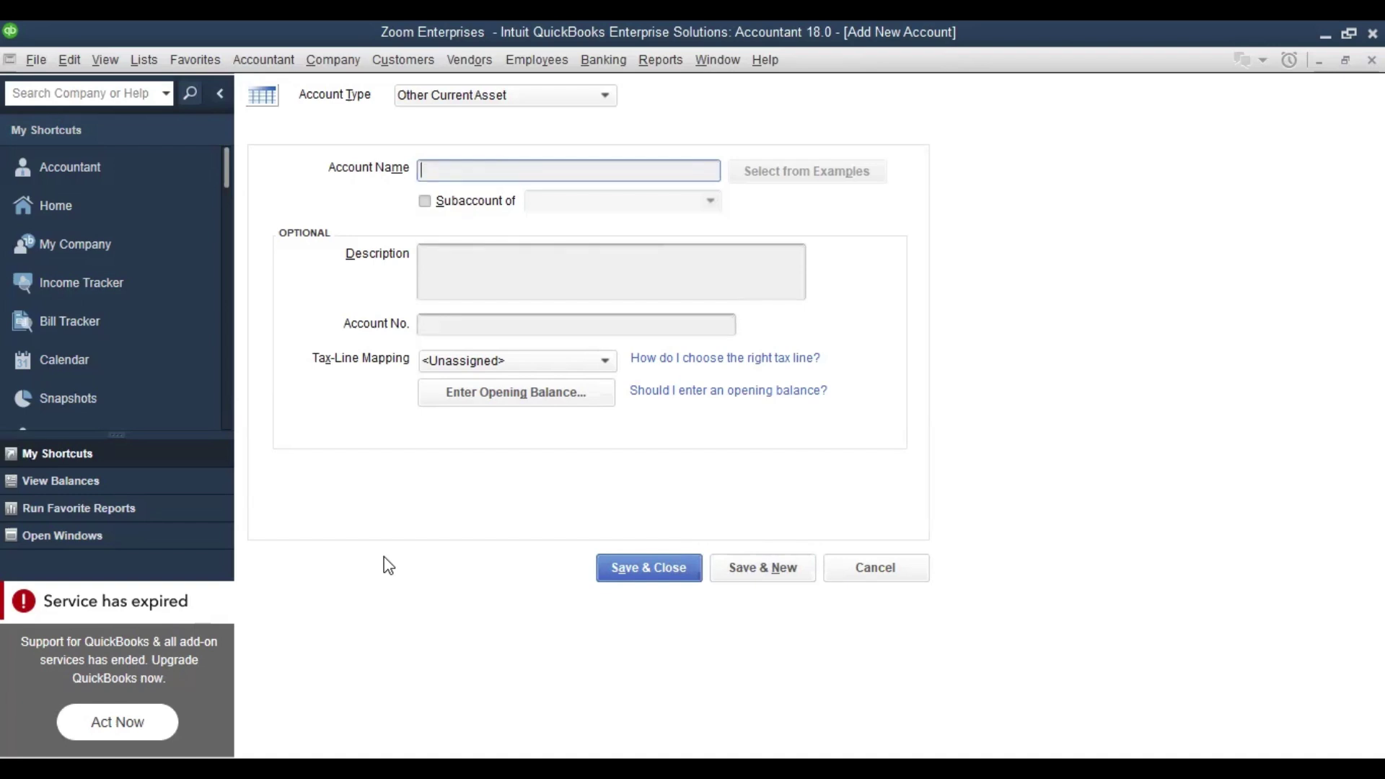
# Add "Mr ABC Advance" as a subaccount of Employee Advances and continue with a new account
pyautogui.write('Mr ABC Advance')
pyautogui.click(427, 203)
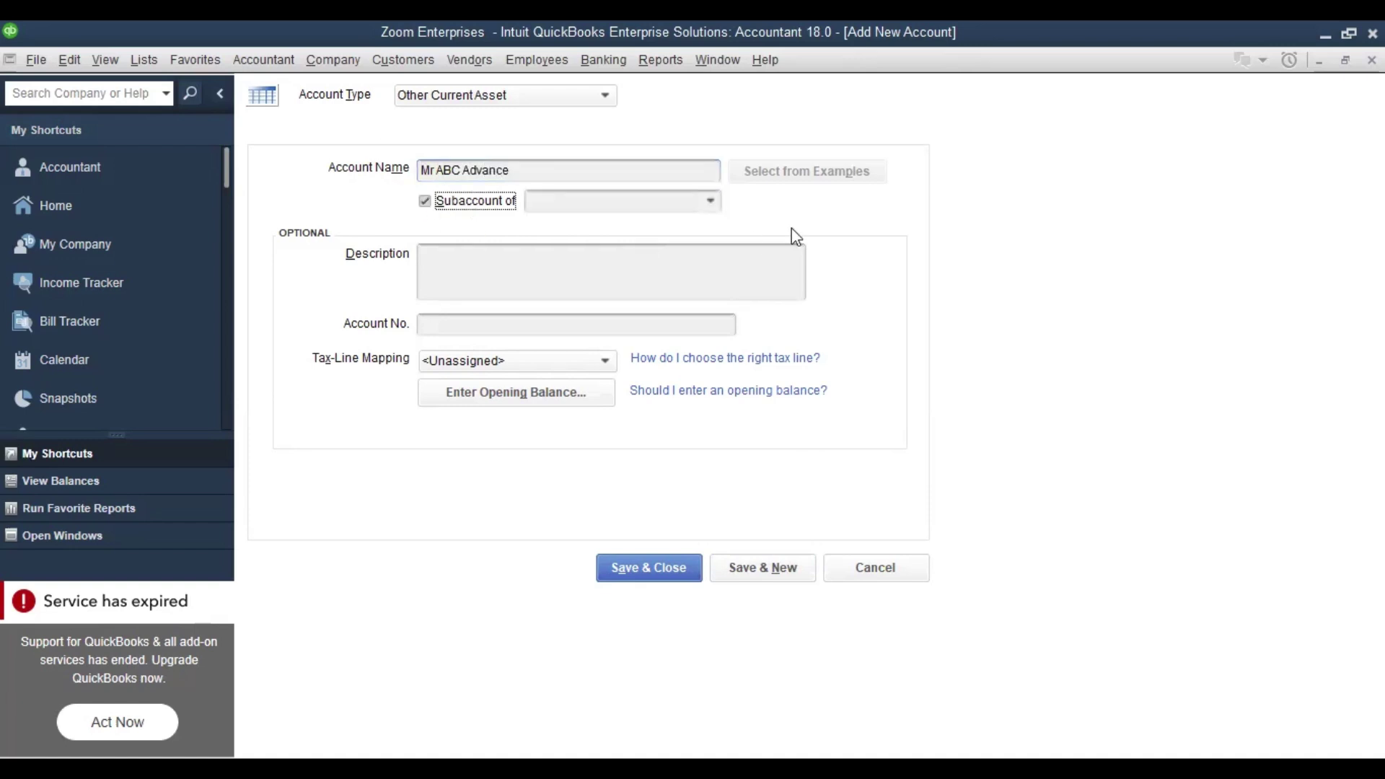
pyautogui.click(711, 200)
pyautogui.click(631, 276)
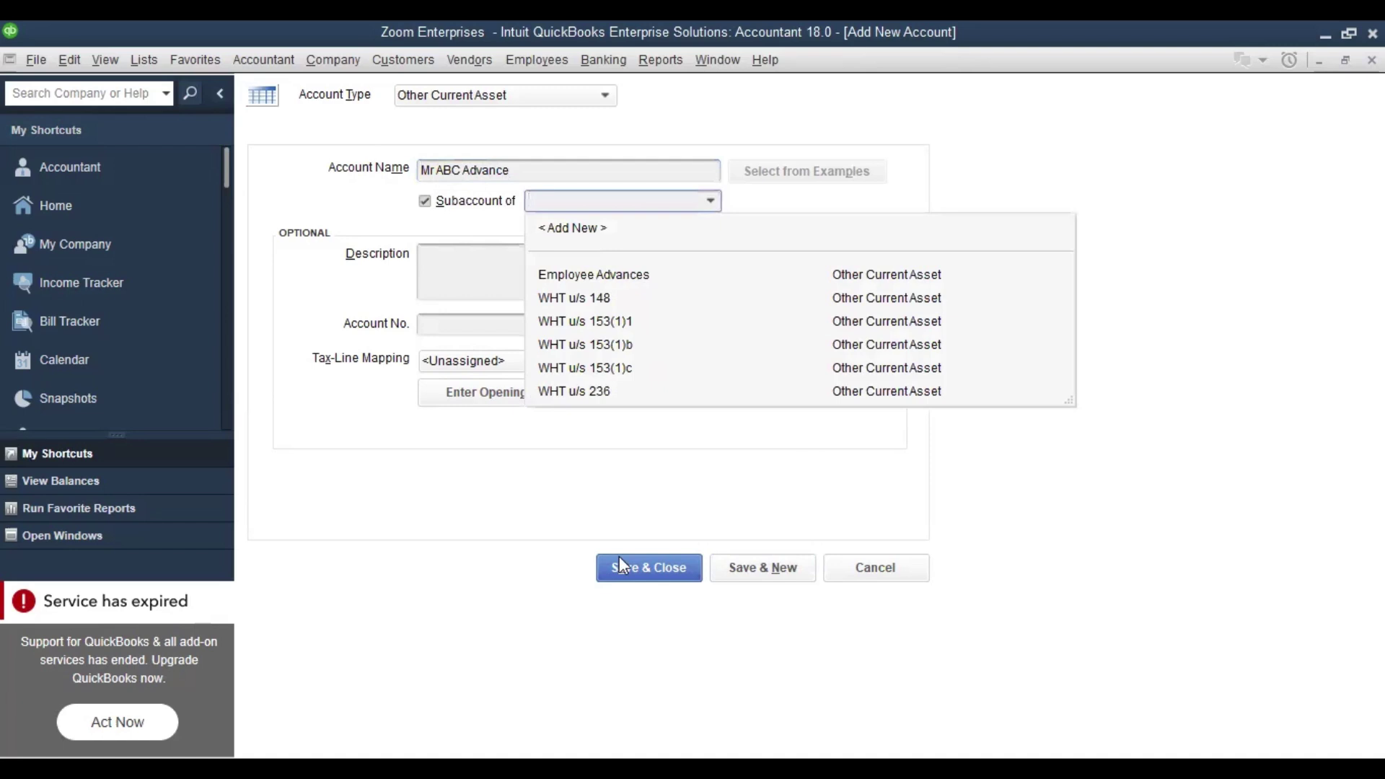
pyautogui.click(763, 568)
# Add "Mr BCD Advance" as a subaccount of Employee Advances, save it and return to the chart of accounts
pyautogui.write('Mr B')
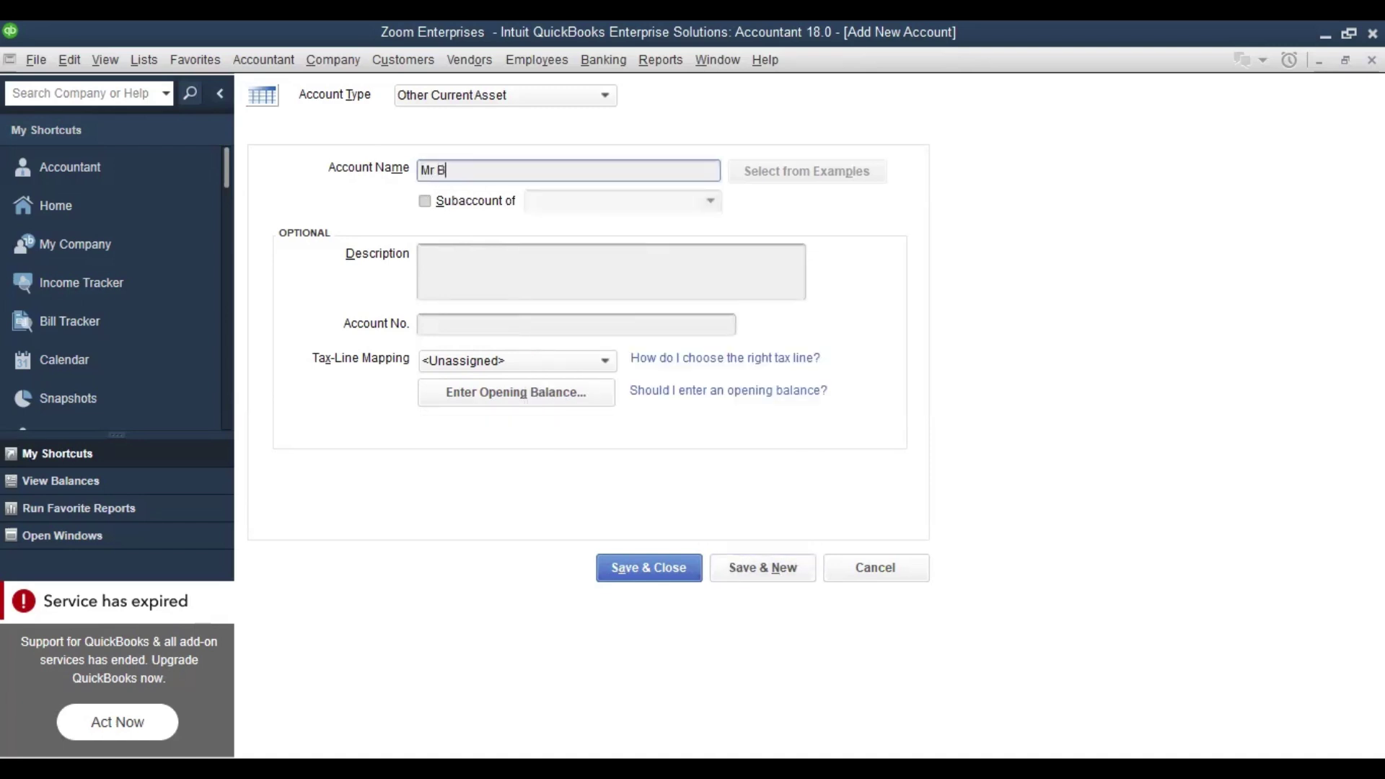
pyautogui.write('CD Advance')
pyautogui.click(425, 201)
pyautogui.click(710, 203)
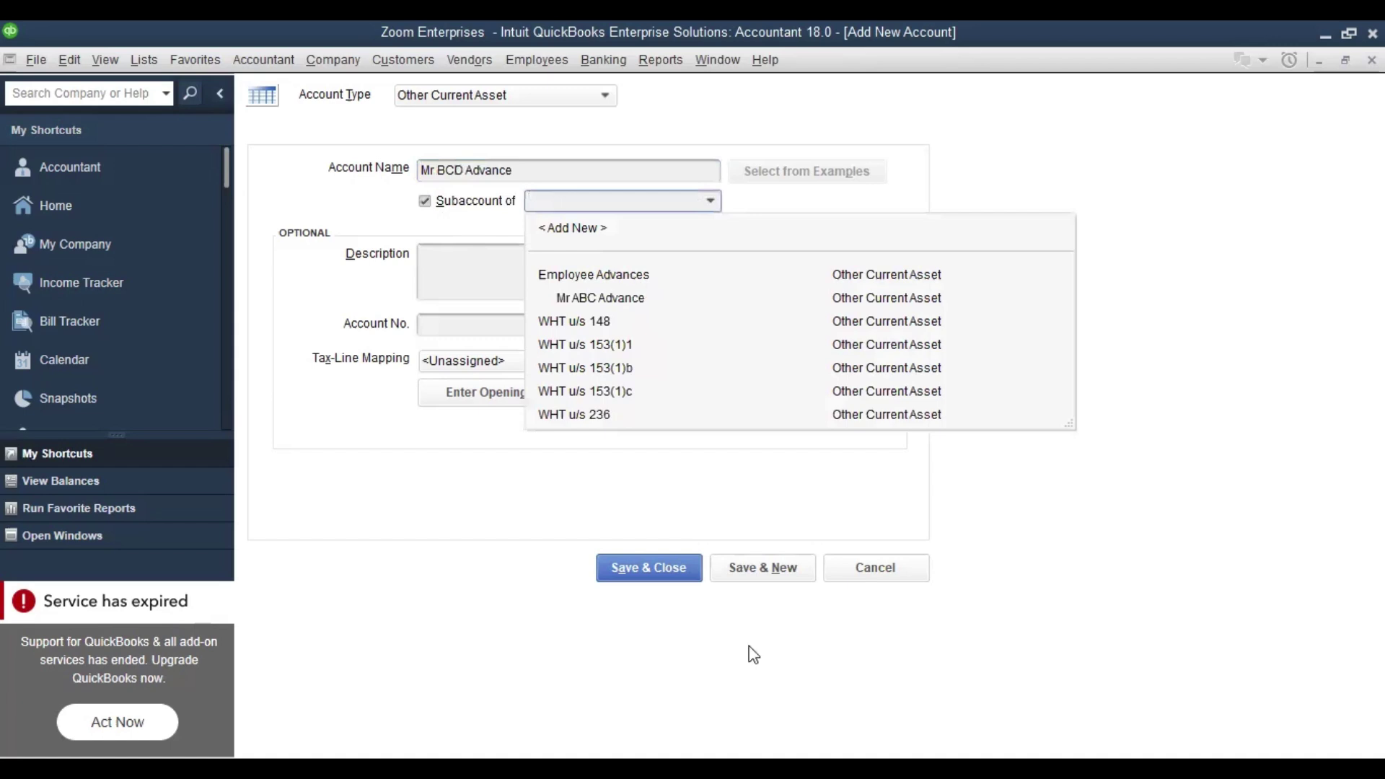
pyautogui.click(679, 570)
pyautogui.click(680, 569)
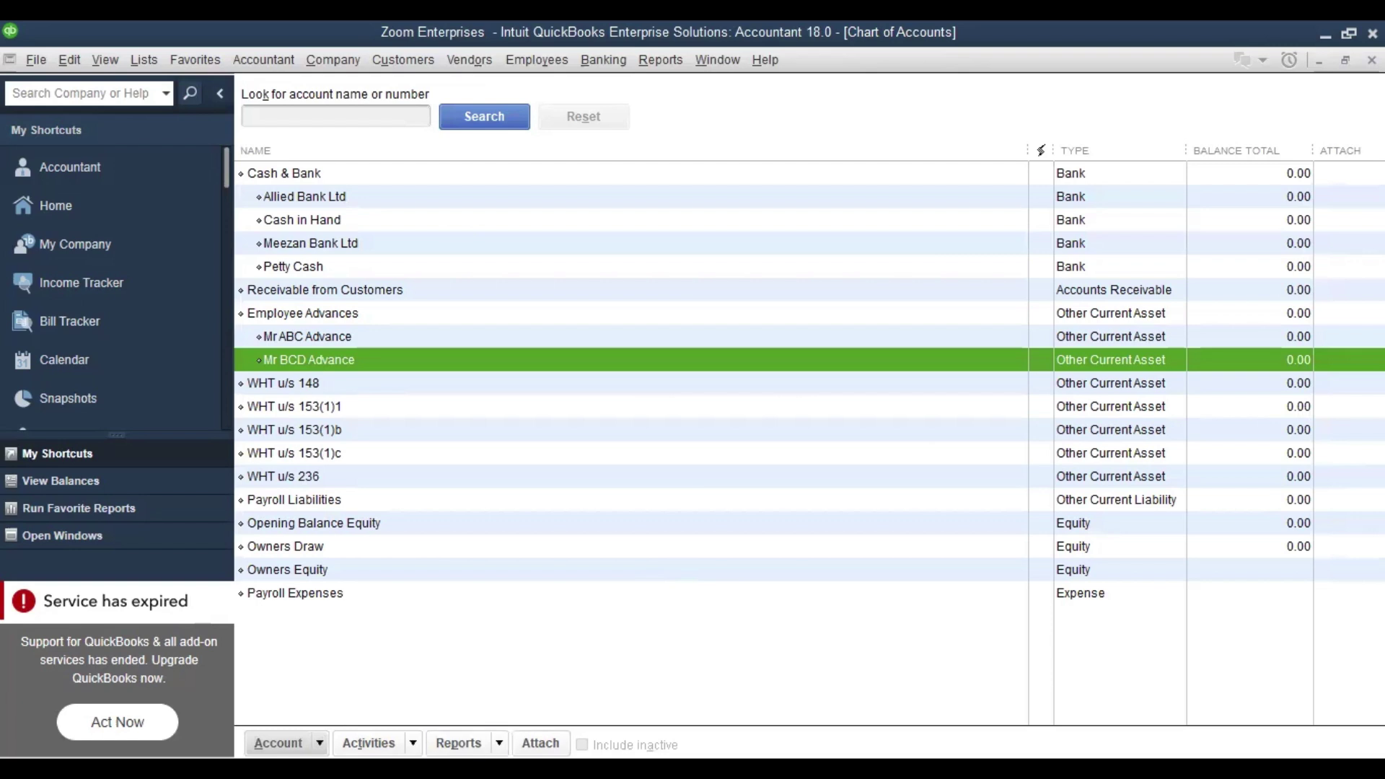
pyautogui.hotkey('ctrl', 'n')
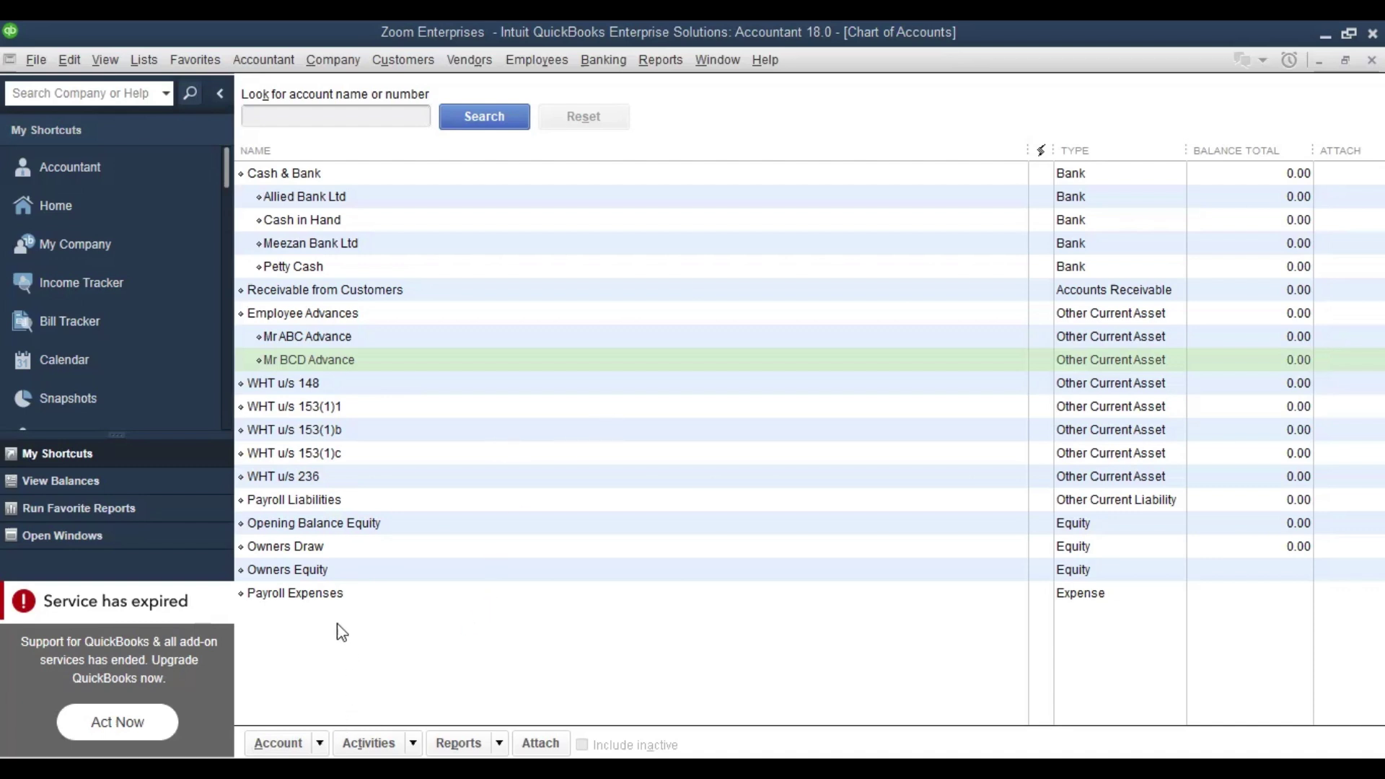
pyautogui.click(324, 598)
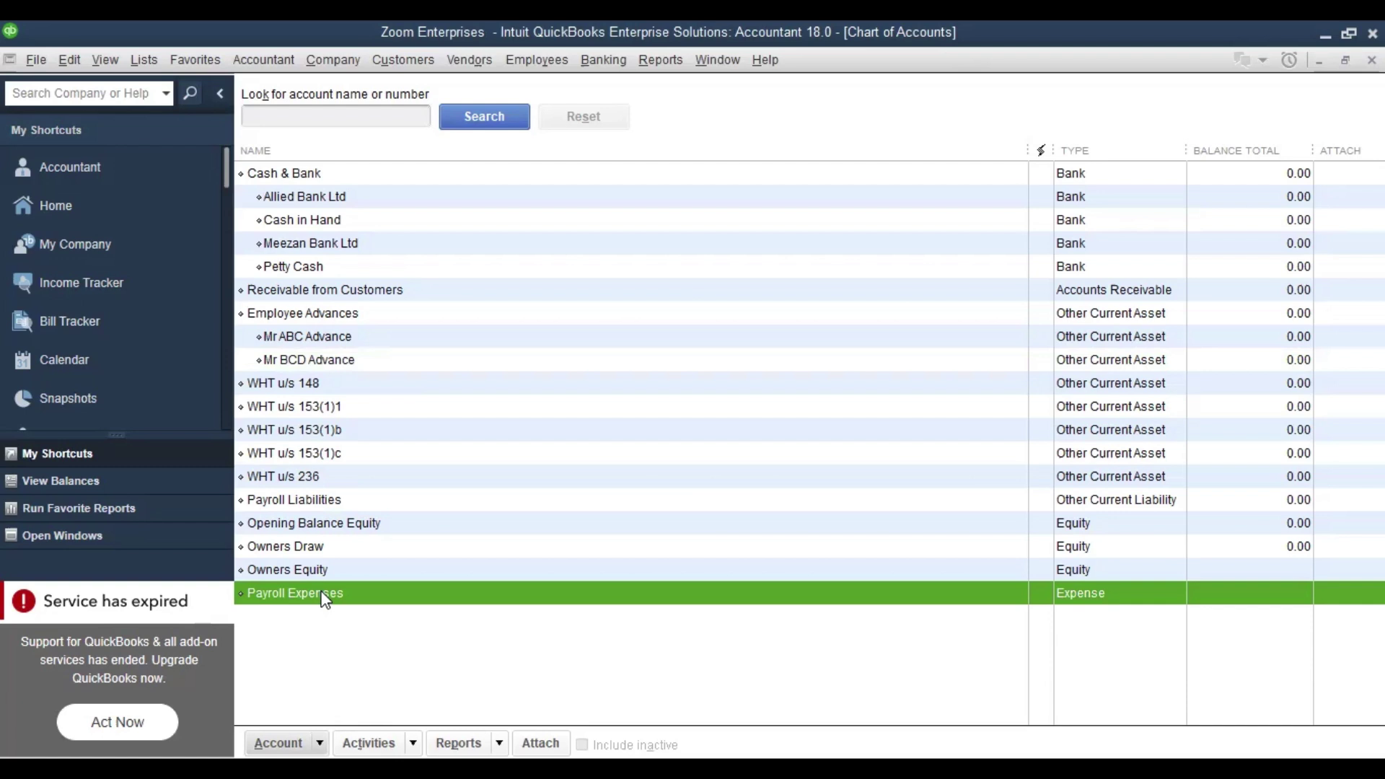
pyautogui.rightClick(325, 599)
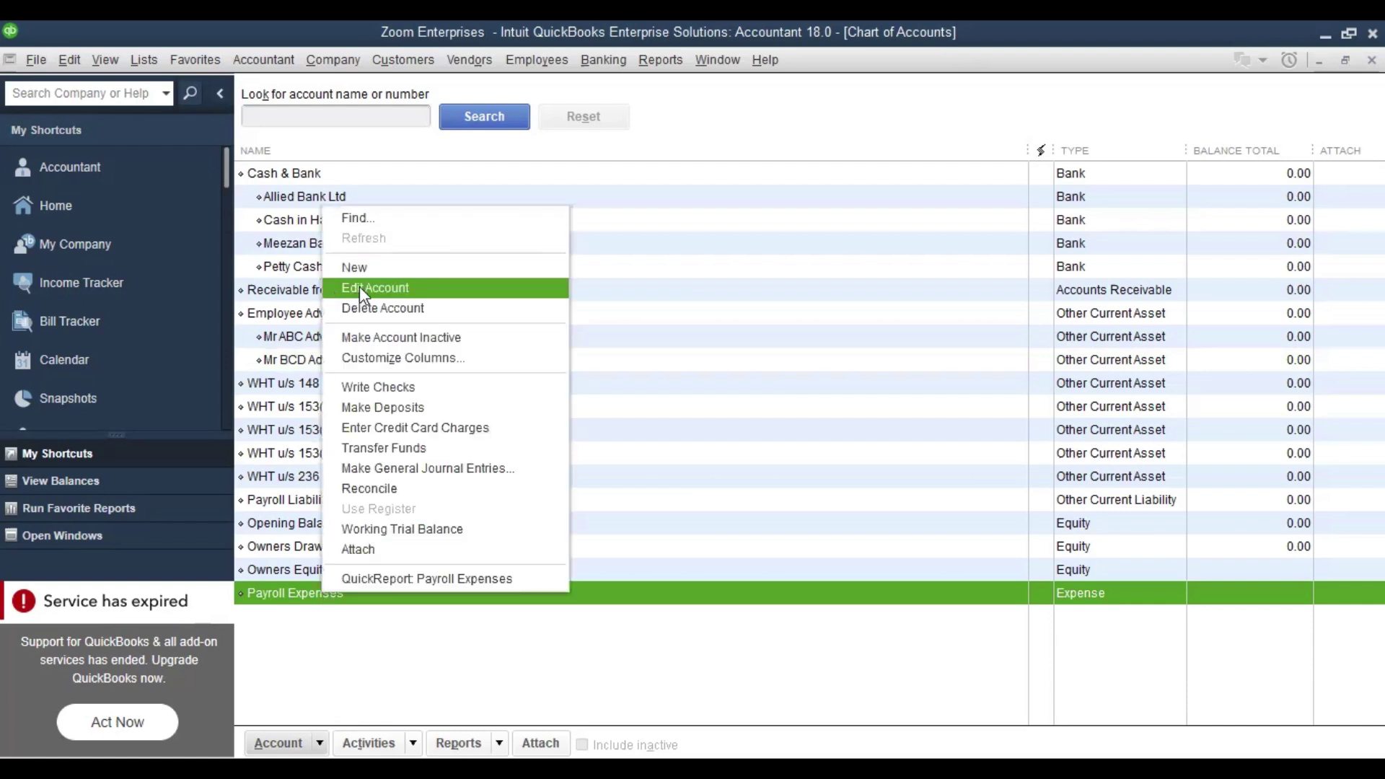
pyautogui.click(331, 681)
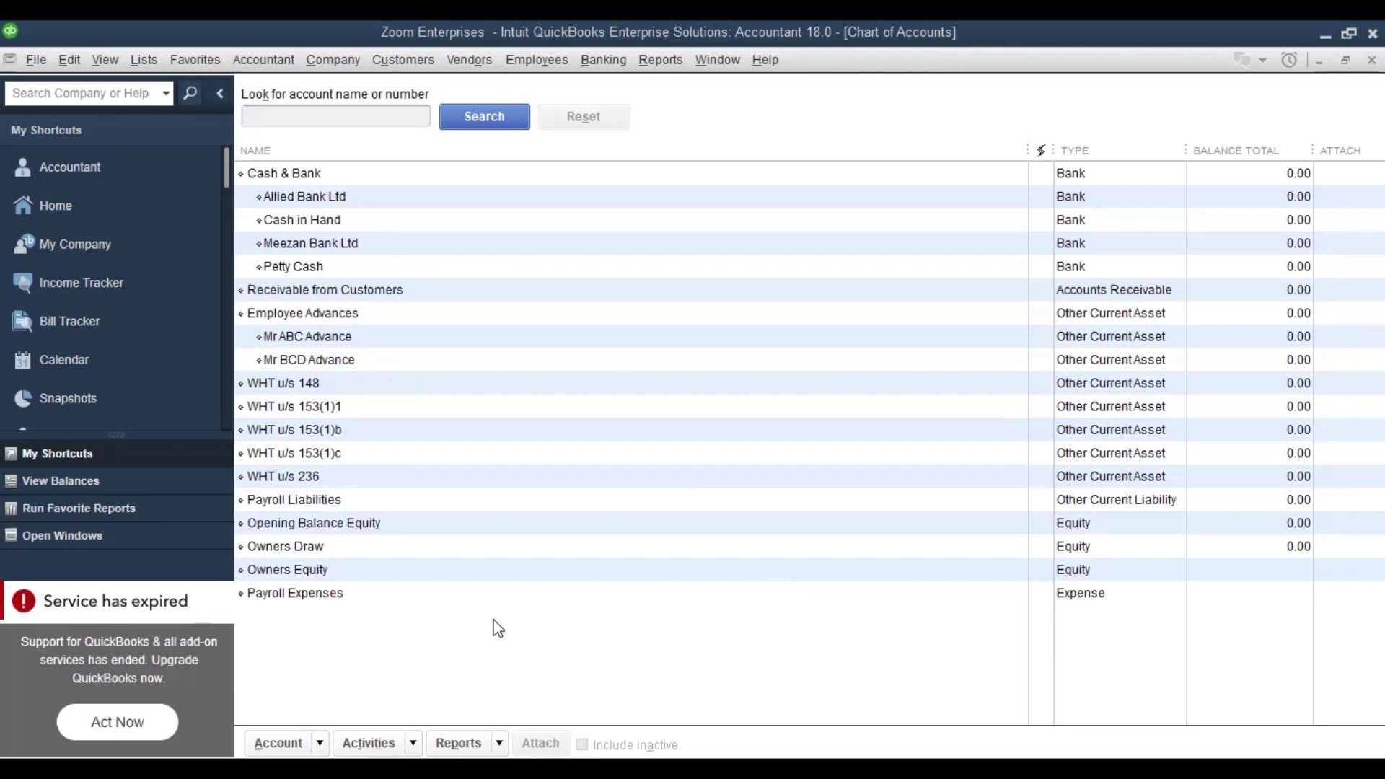
pyautogui.click(434, 544)
pyautogui.click(426, 573)
pyautogui.click(430, 551)
pyautogui.click(429, 570)
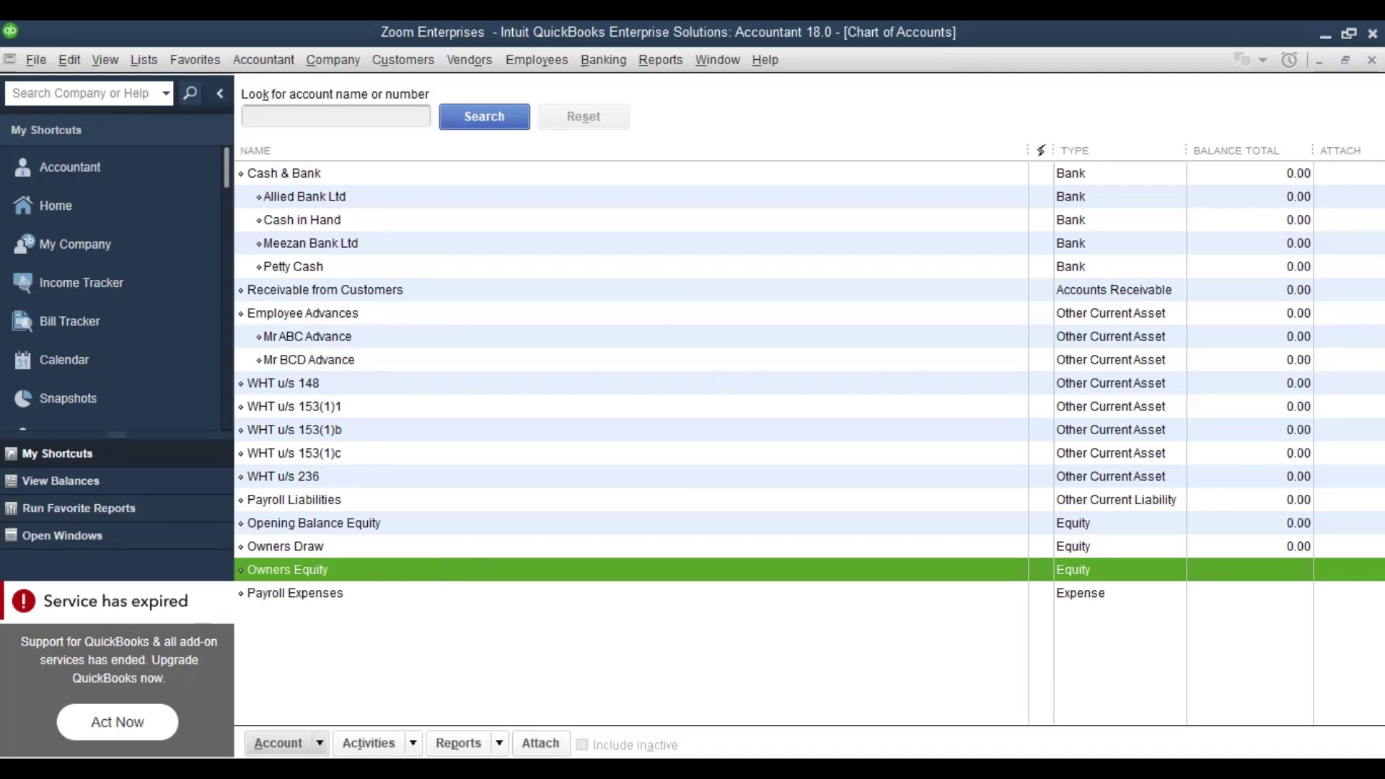
# Add an Expense account named "Administrative Expenses" from the chart of accounts, save it and continue with a new account
pyautogui.click(279, 743)
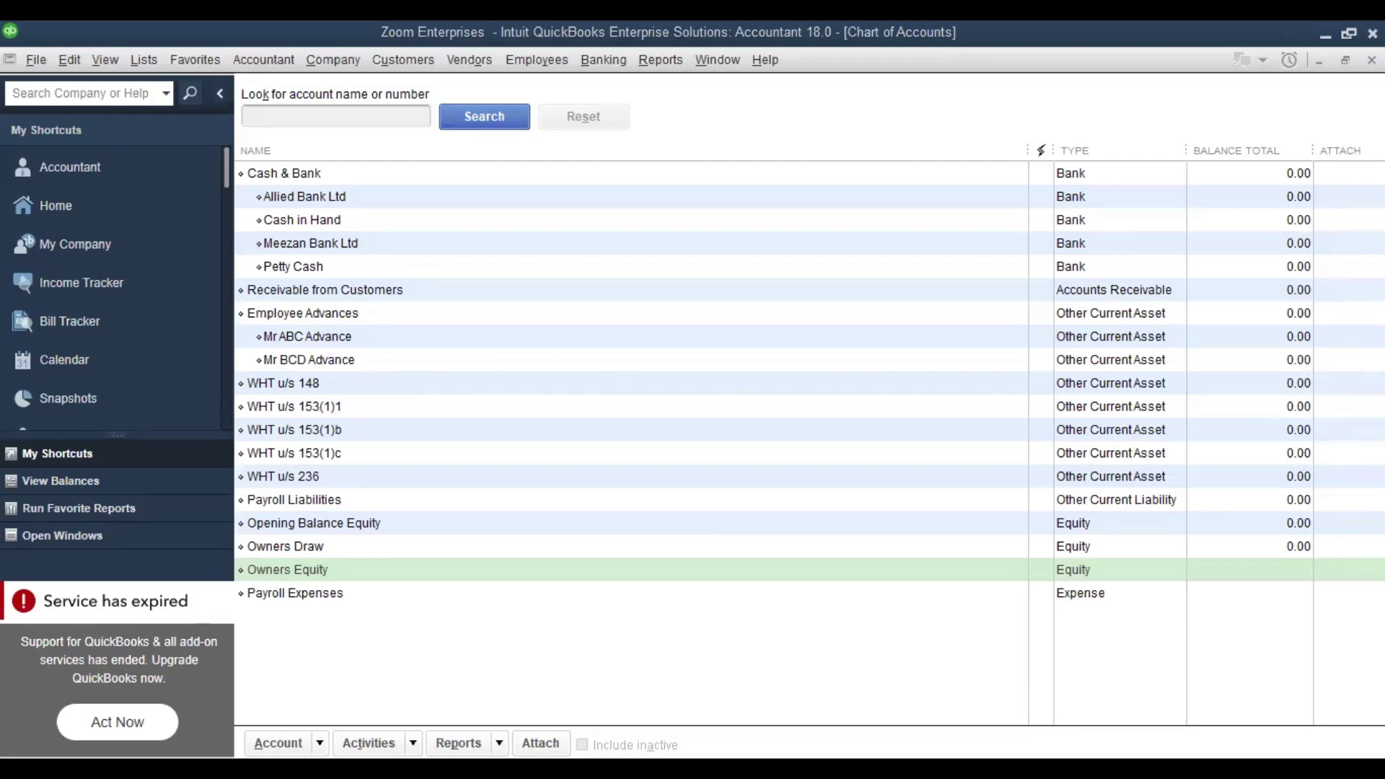
pyautogui.click(278, 742)
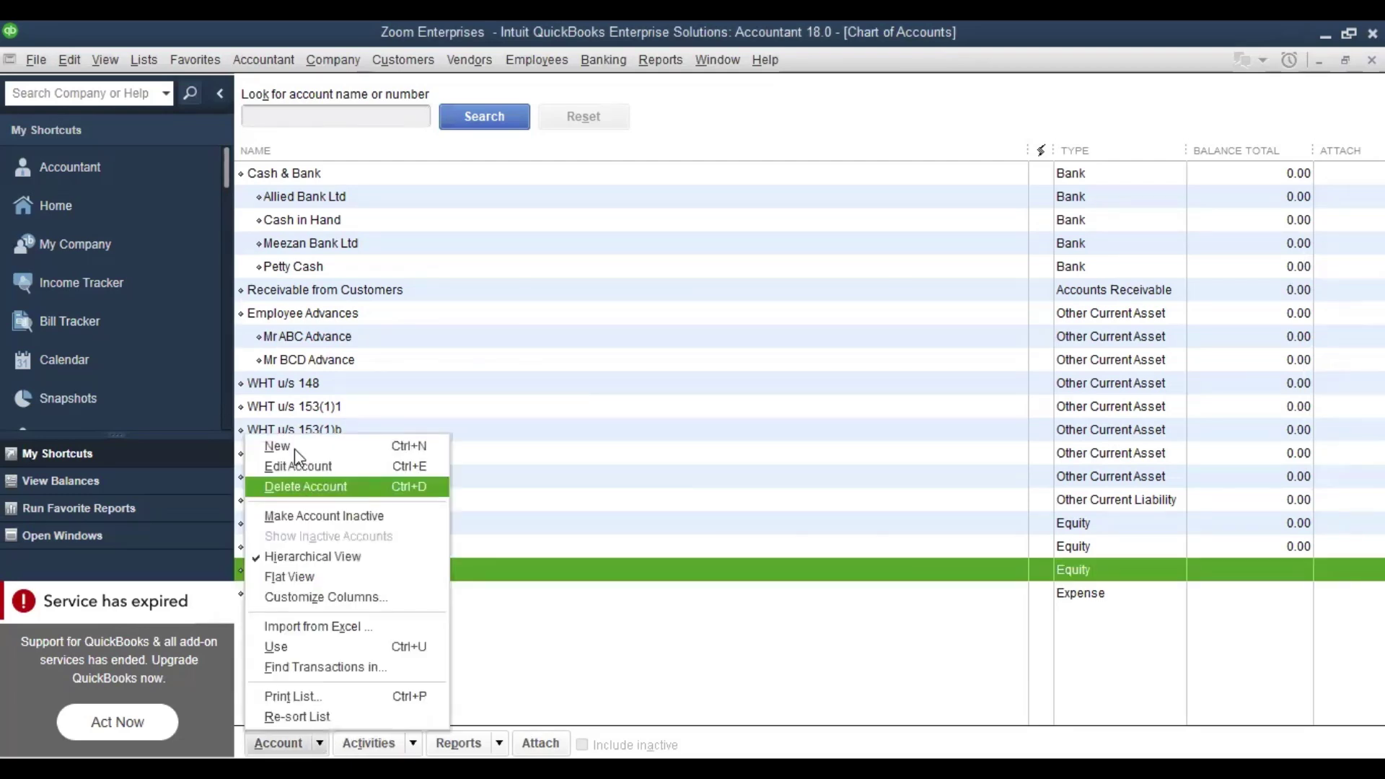
pyautogui.click(294, 445)
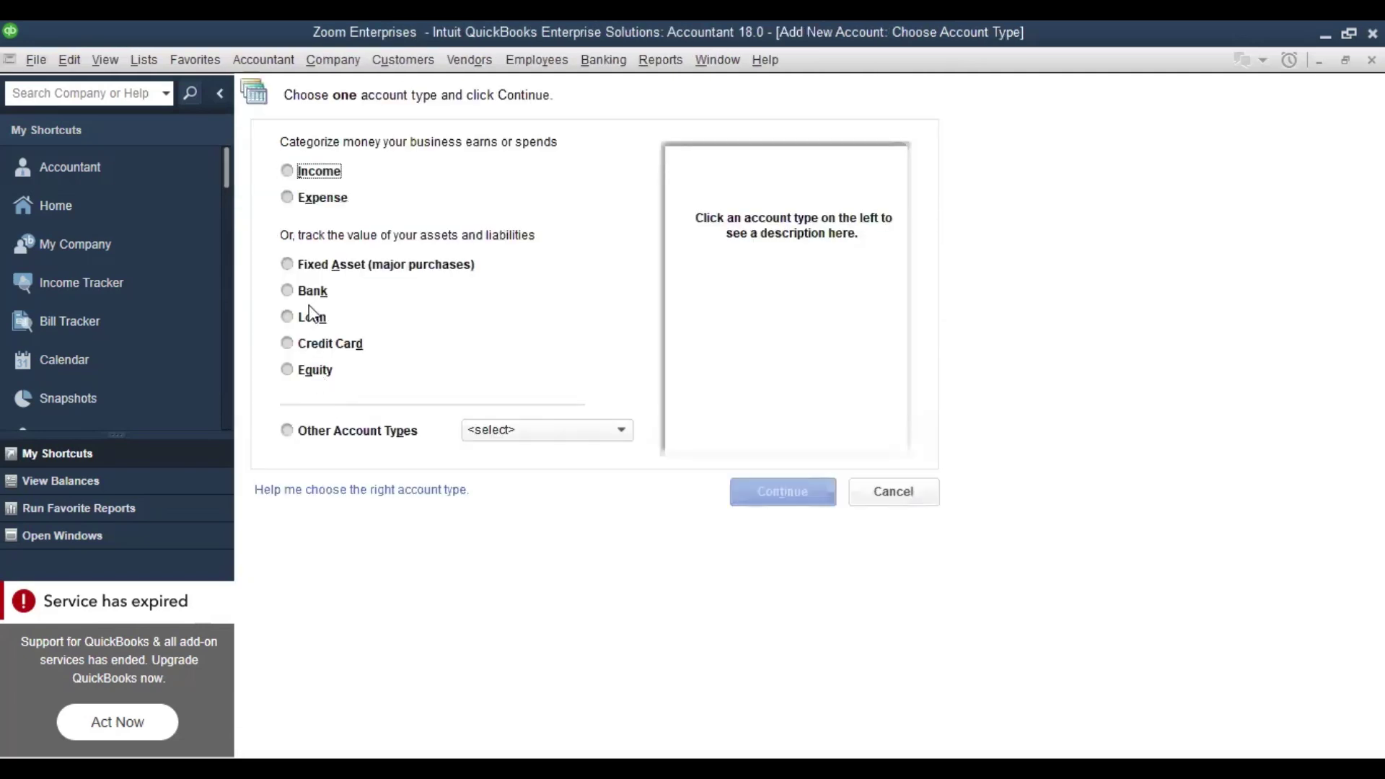
pyautogui.click(317, 197)
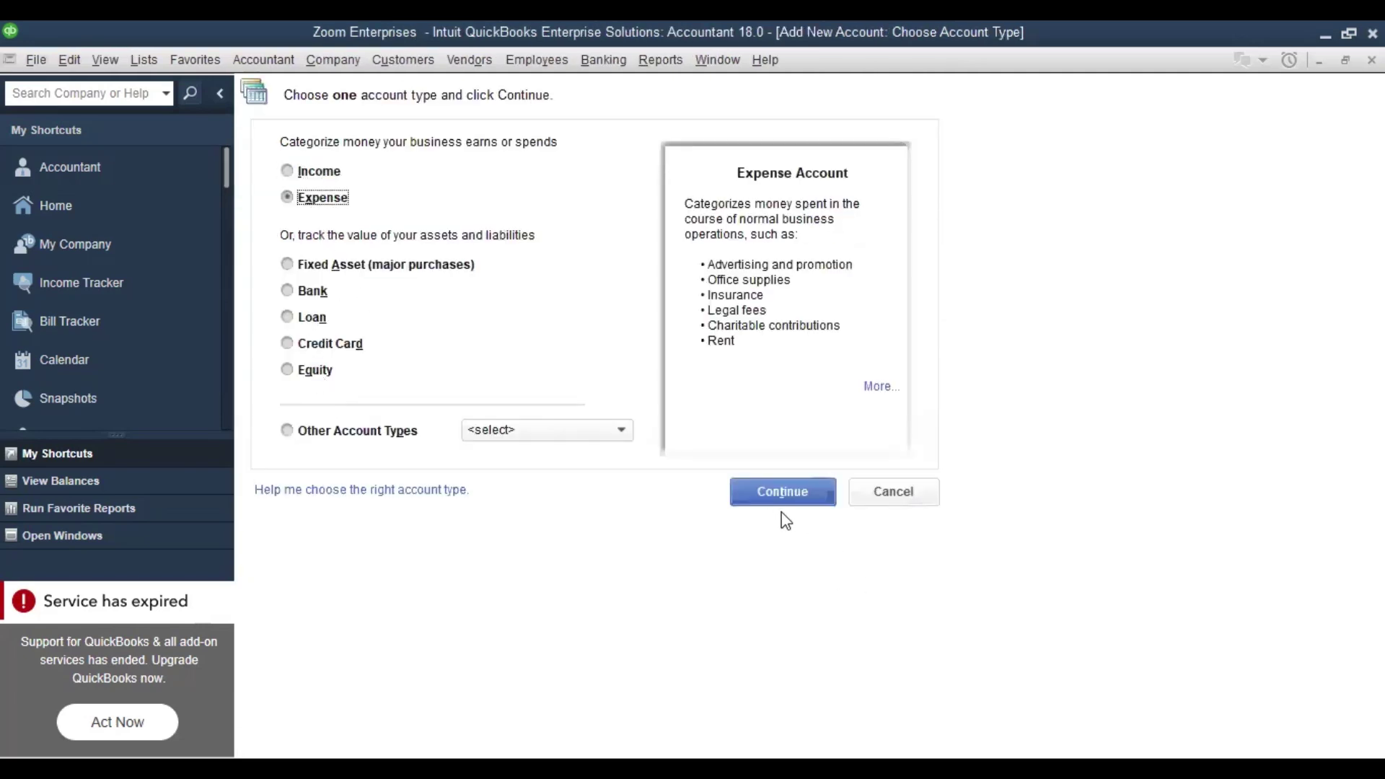
pyautogui.click(778, 490)
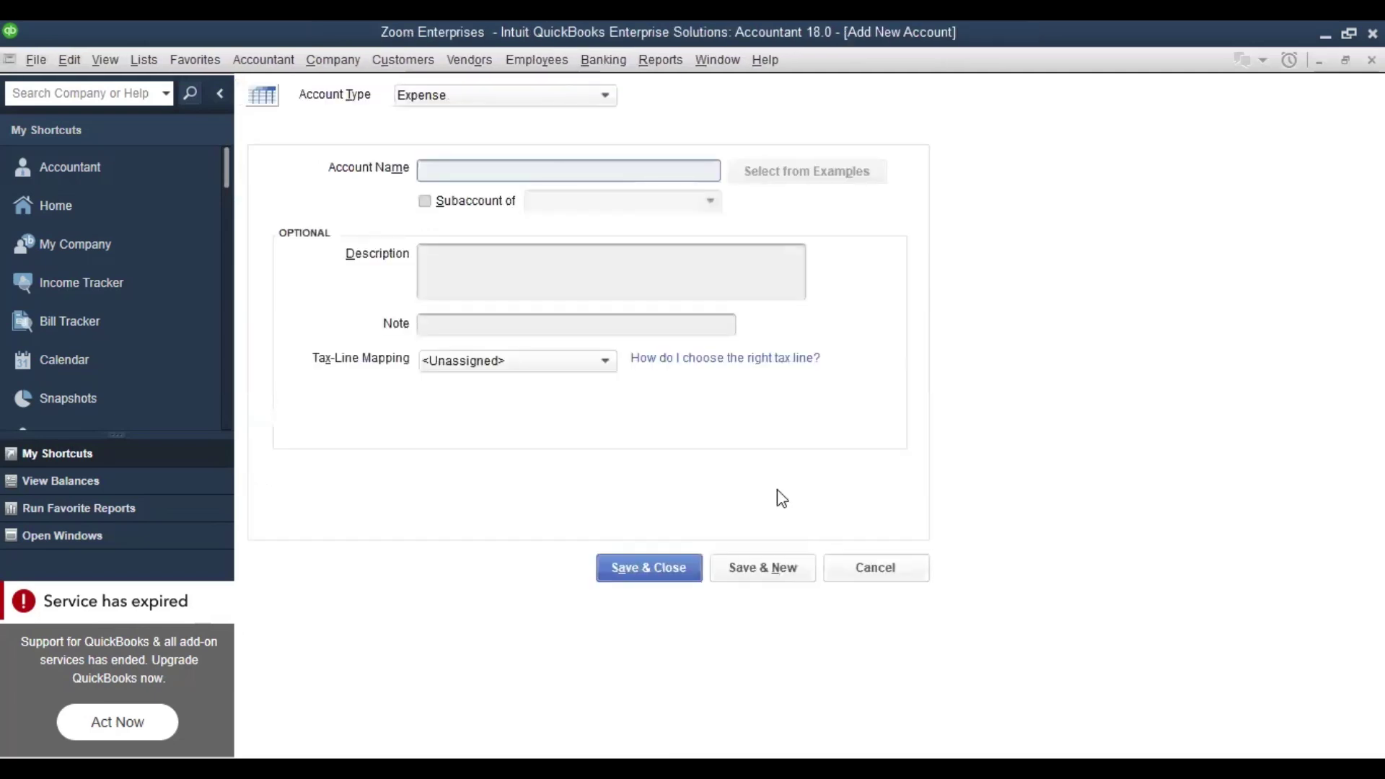
pyautogui.write('Administrative Expenses')
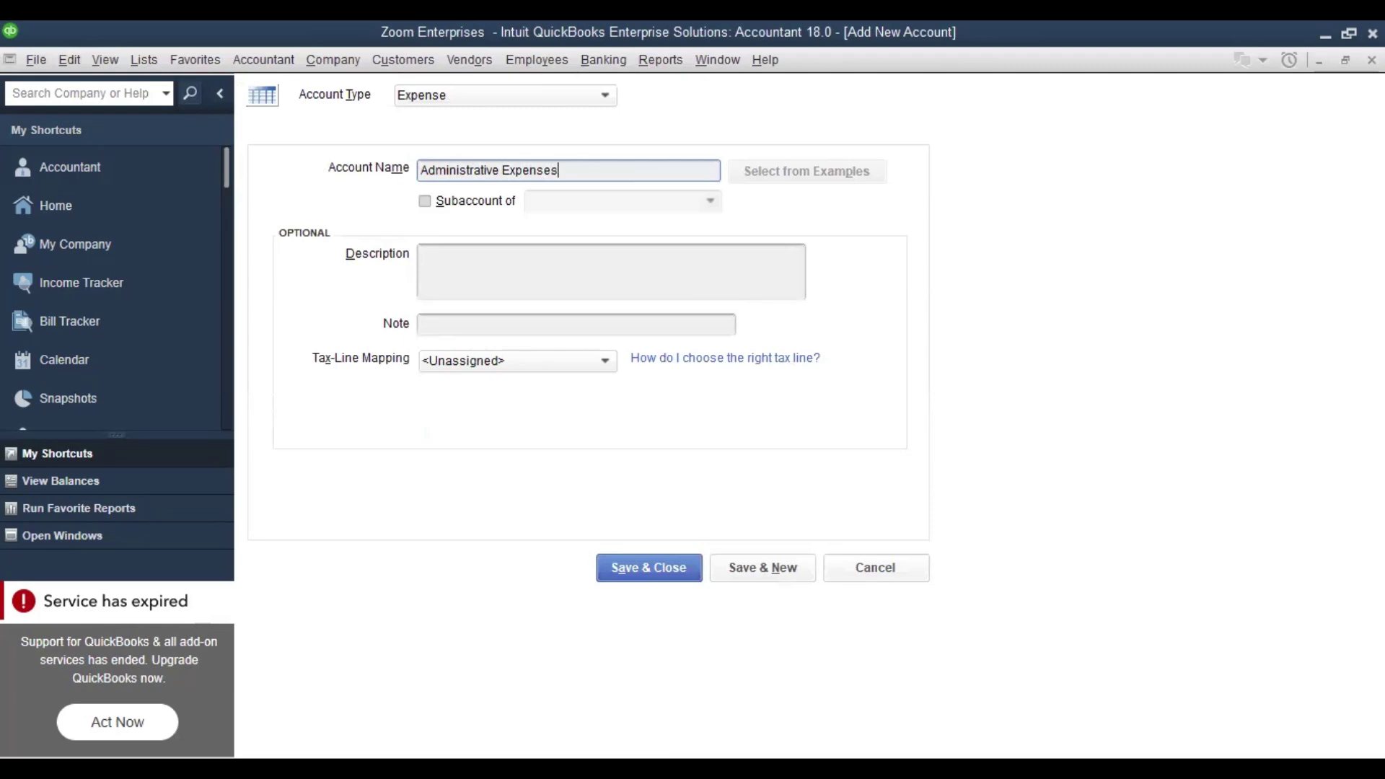
pyautogui.click(763, 572)
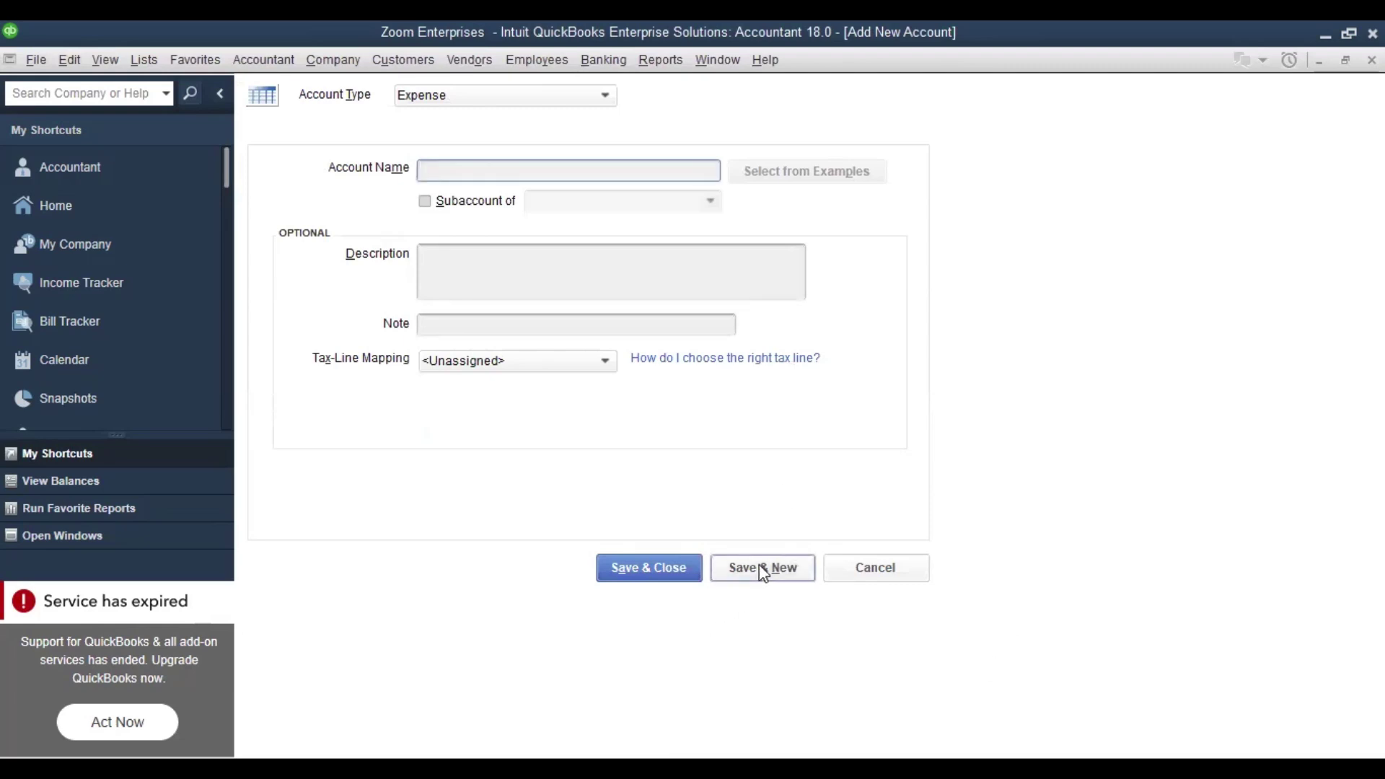
# Add expense accounts named "Selling Expense", "Financial Expenses" and "General Expense", and return to the chart of accounts
pyautogui.write('Selling Expense')
pyautogui.click(754, 575)
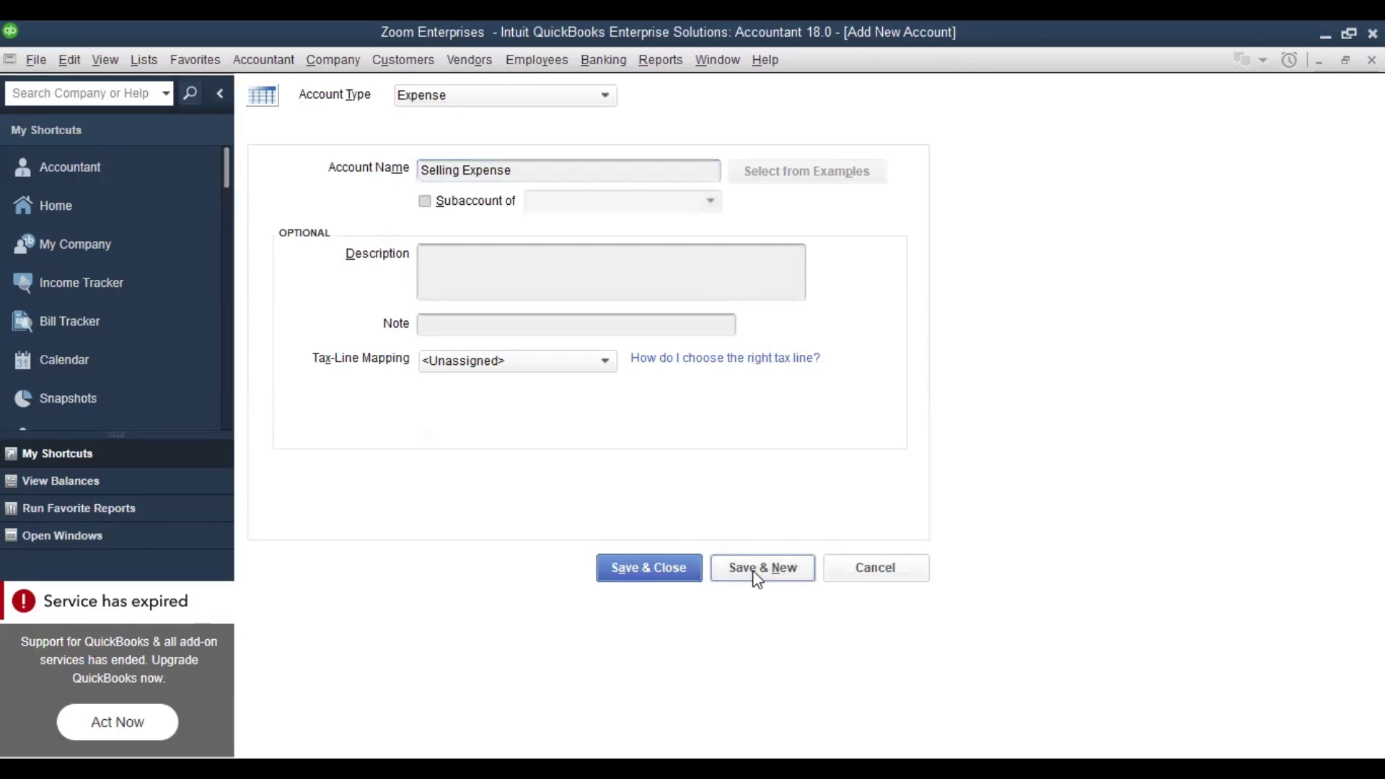
pyautogui.write('F')
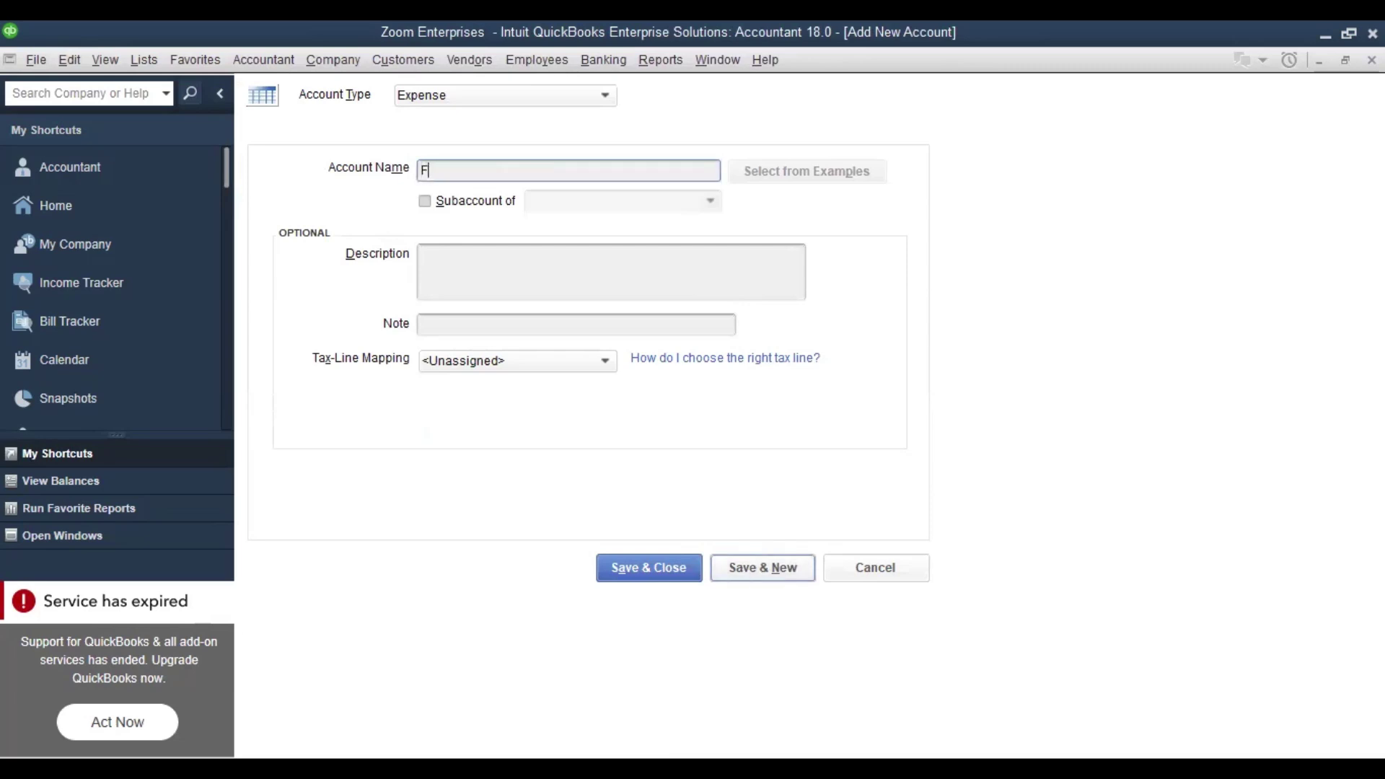
pyautogui.write('inancial Expenses')
pyautogui.click(752, 572)
pyautogui.write('General Expense')
pyautogui.click(755, 567)
pyautogui.click(895, 574)
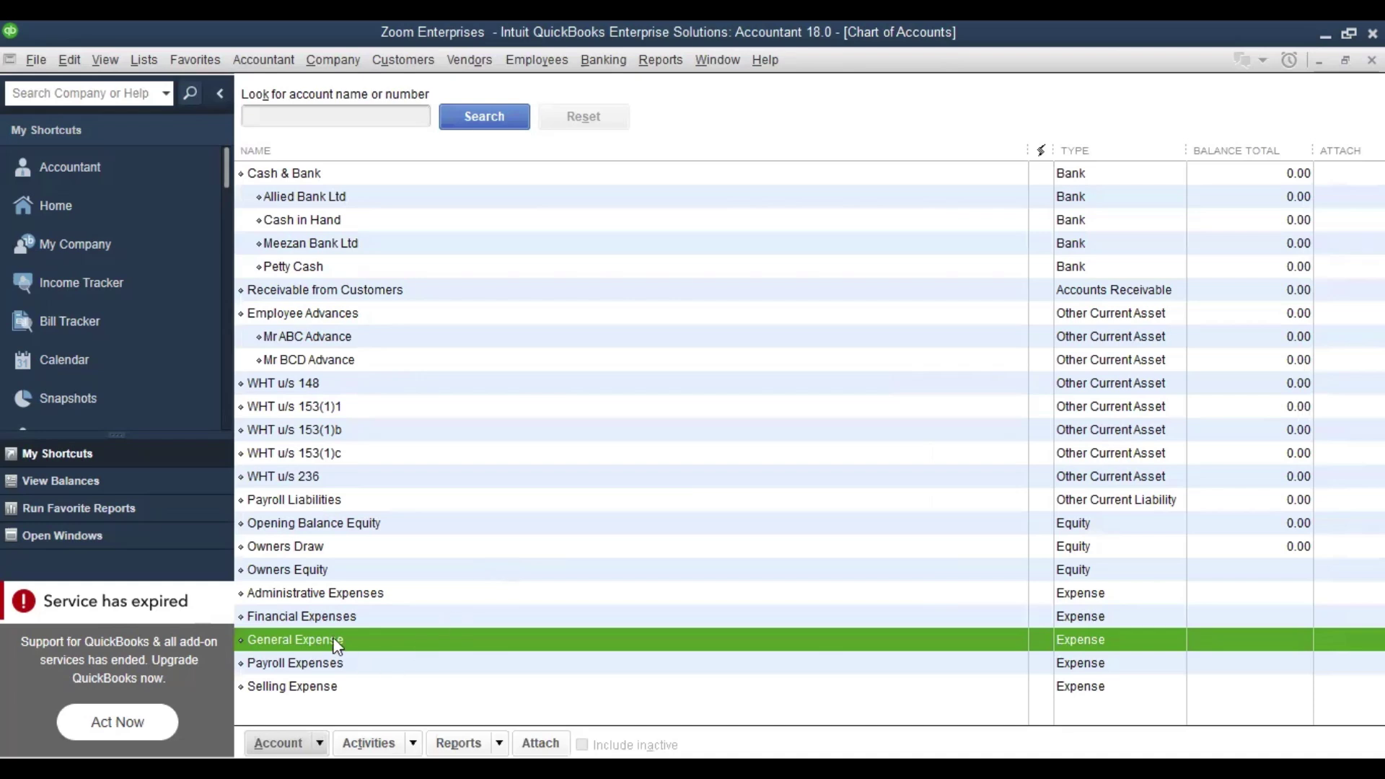
pyautogui.click(317, 687)
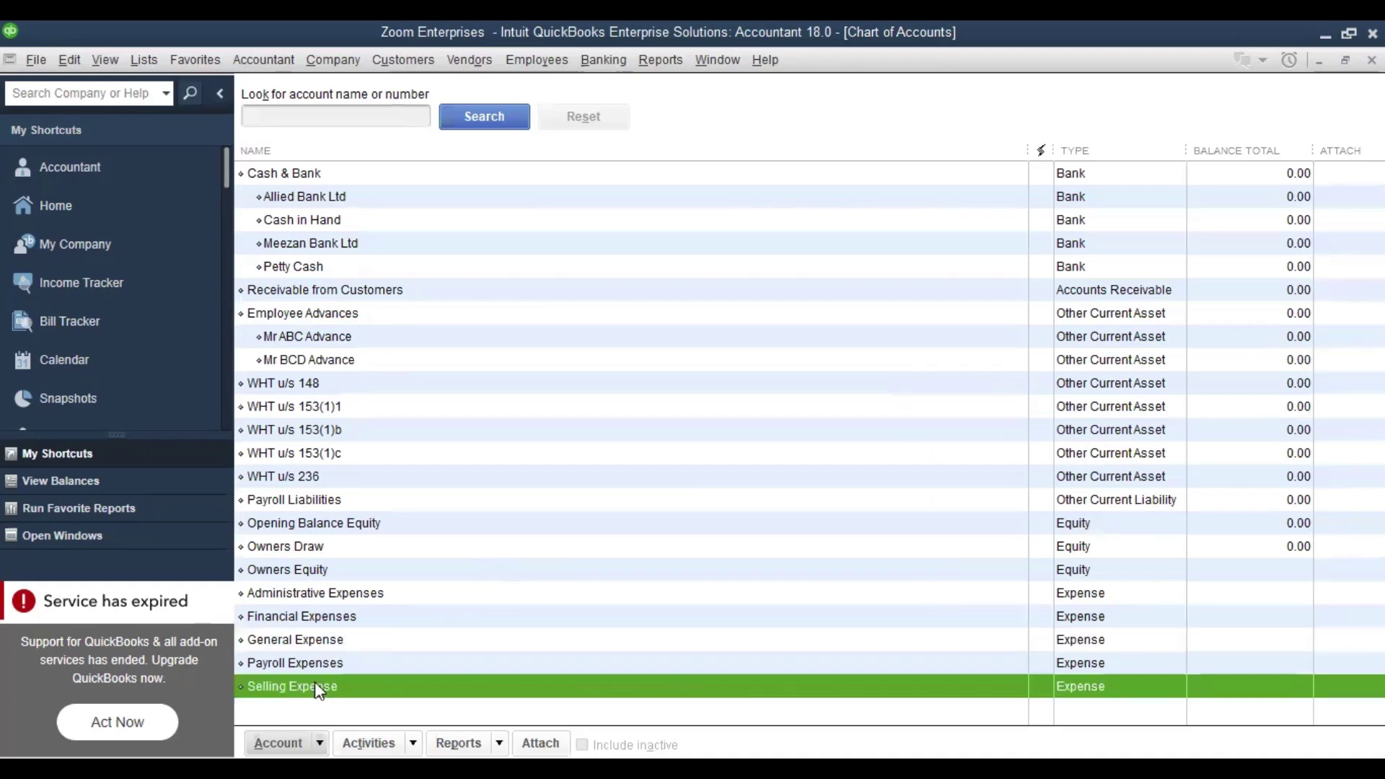
pyautogui.click(317, 641)
pyautogui.click(308, 619)
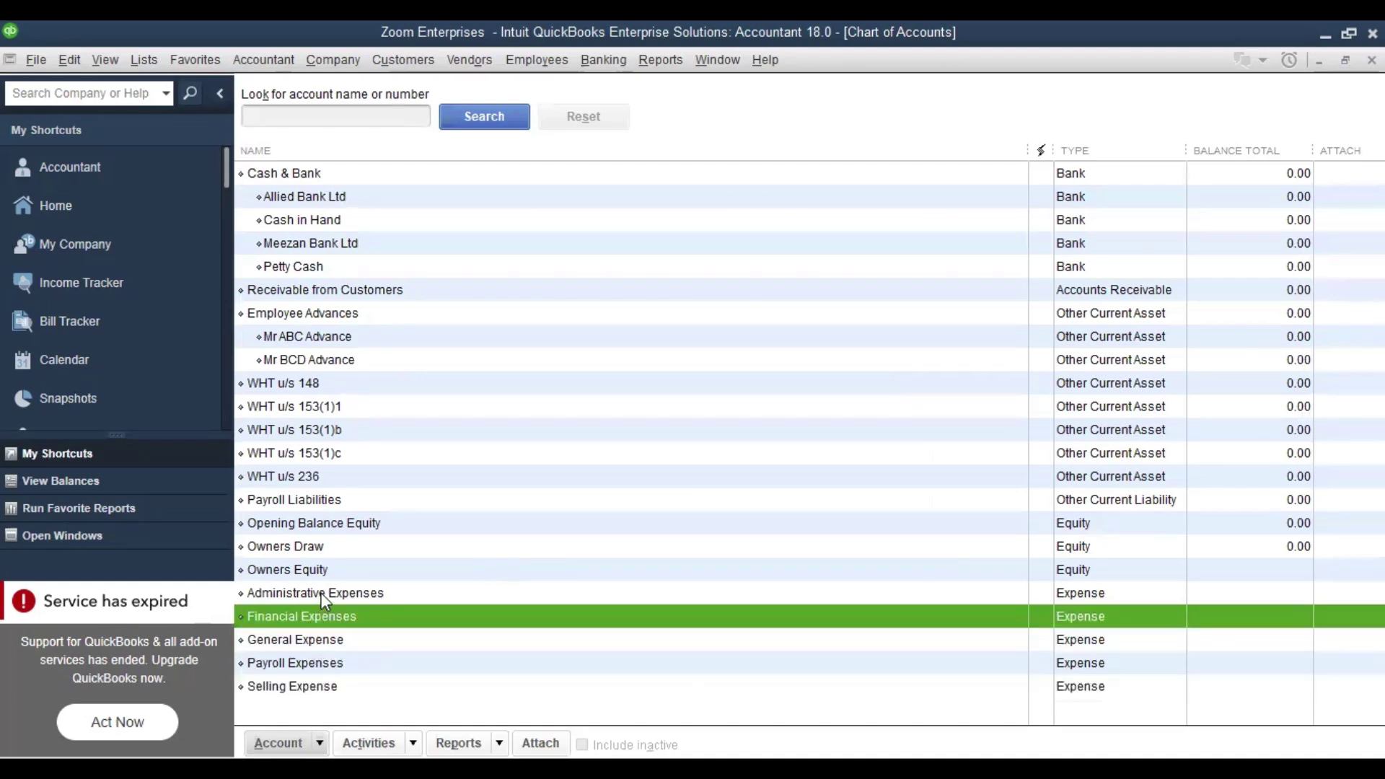
pyautogui.click(320, 592)
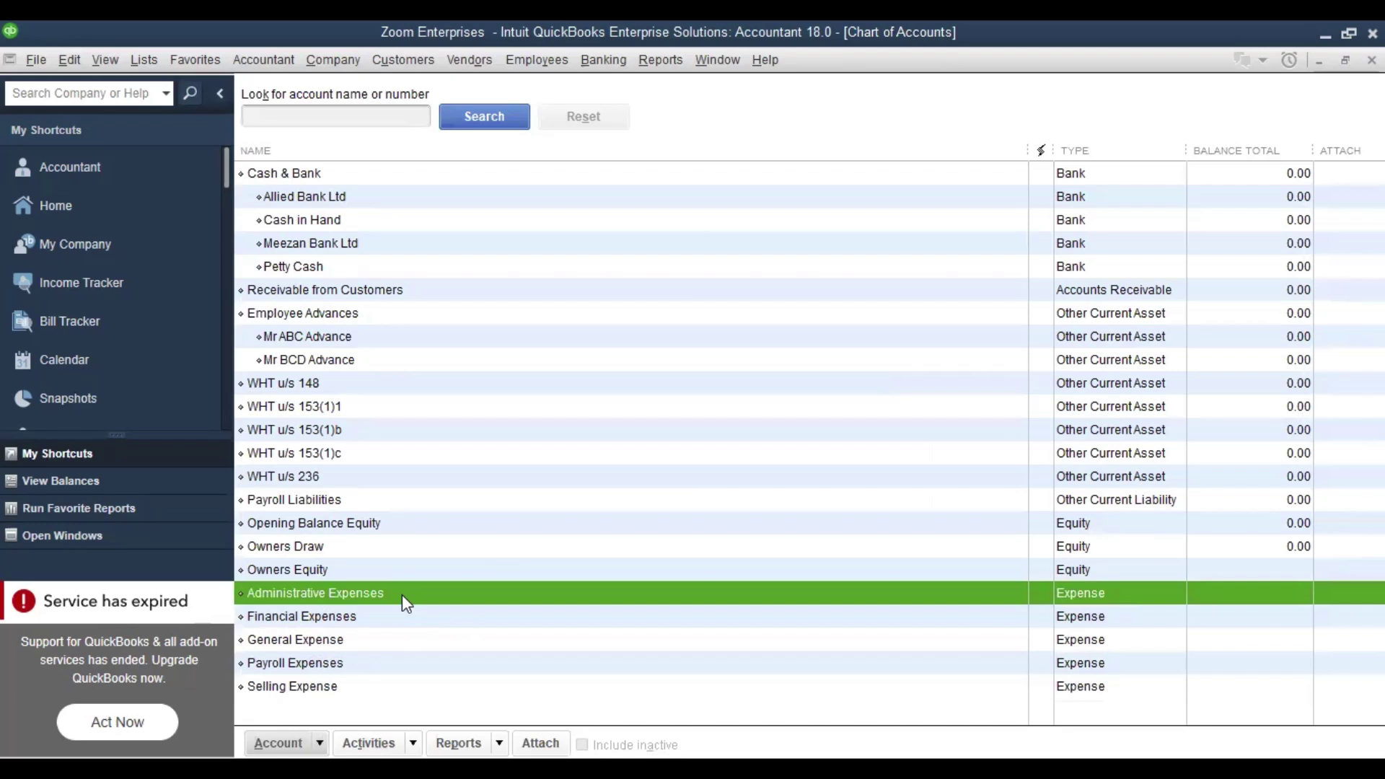